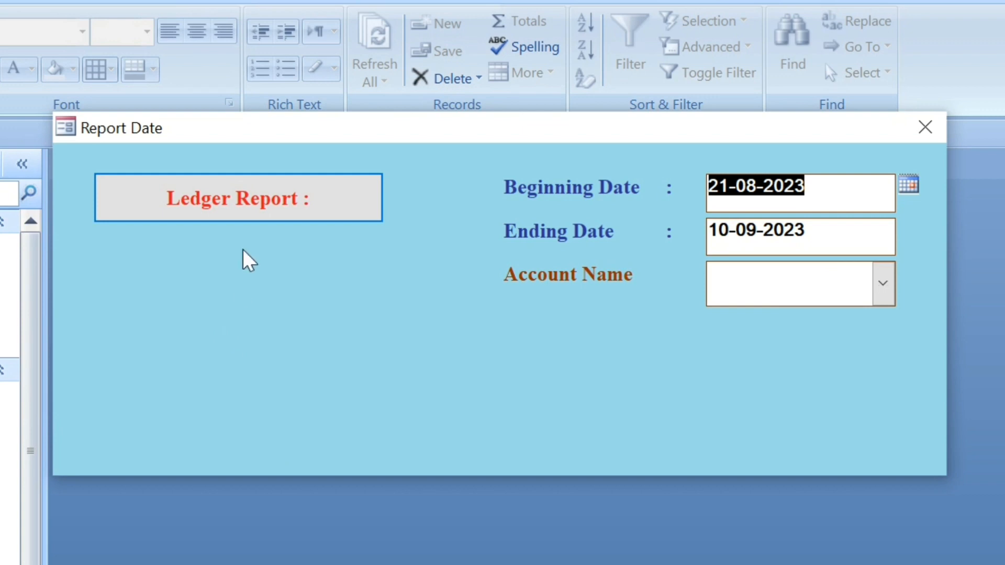
# Switch the report date form to Design View and set the Trial Balance command button's Visible property to Yes.
pyautogui.rightClick(445, 169)
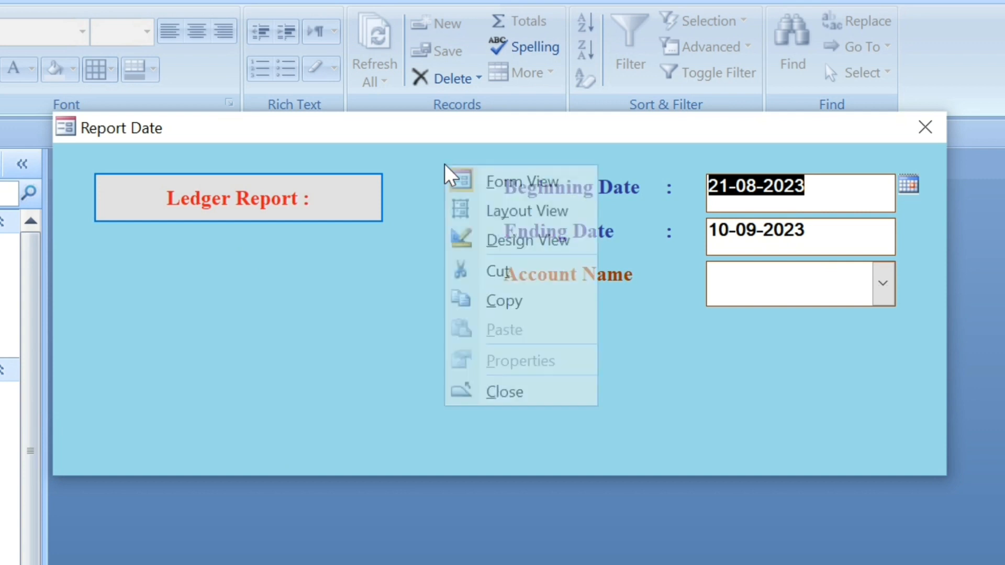
pyautogui.click(504, 238)
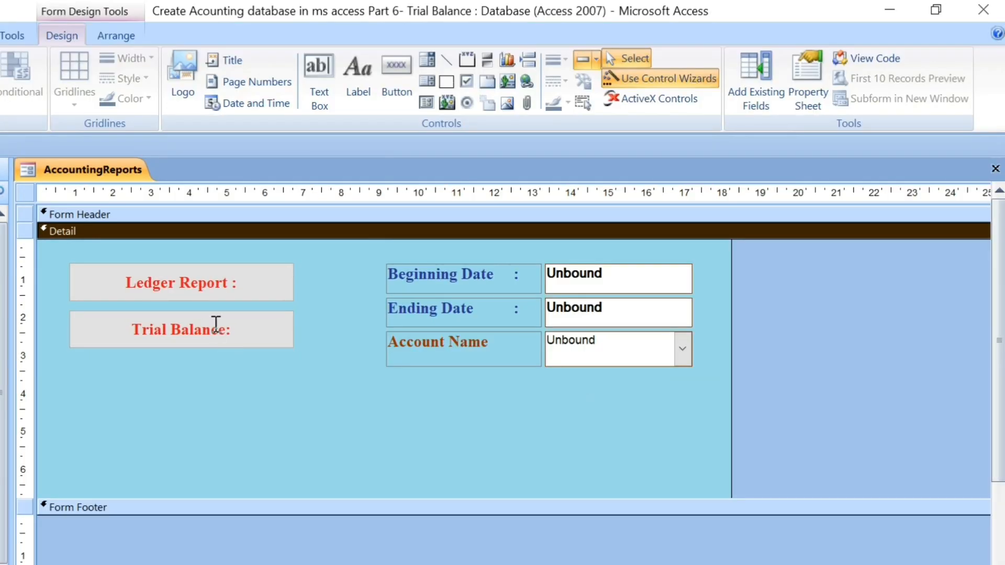
pyautogui.click(216, 327)
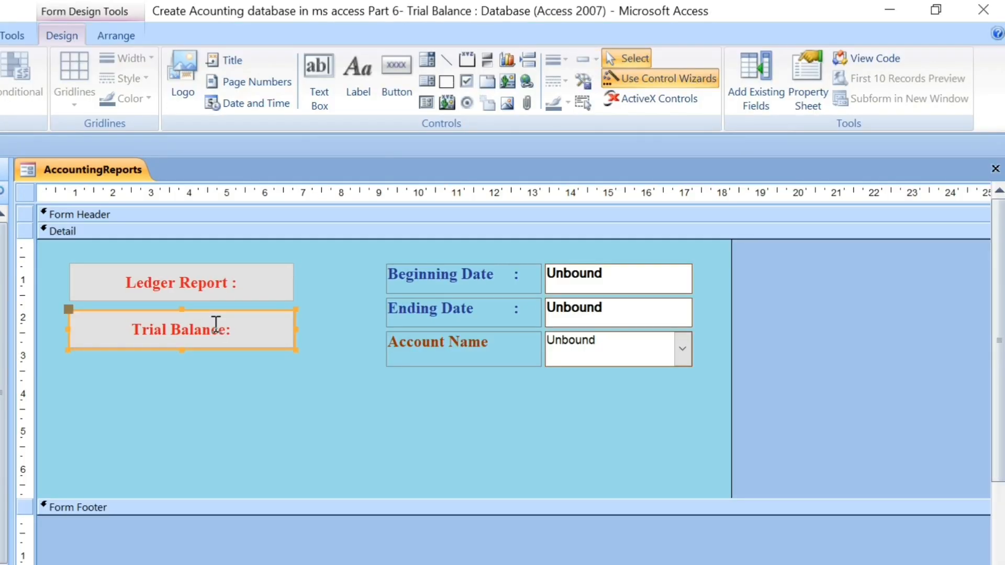
pyautogui.click(793, 91)
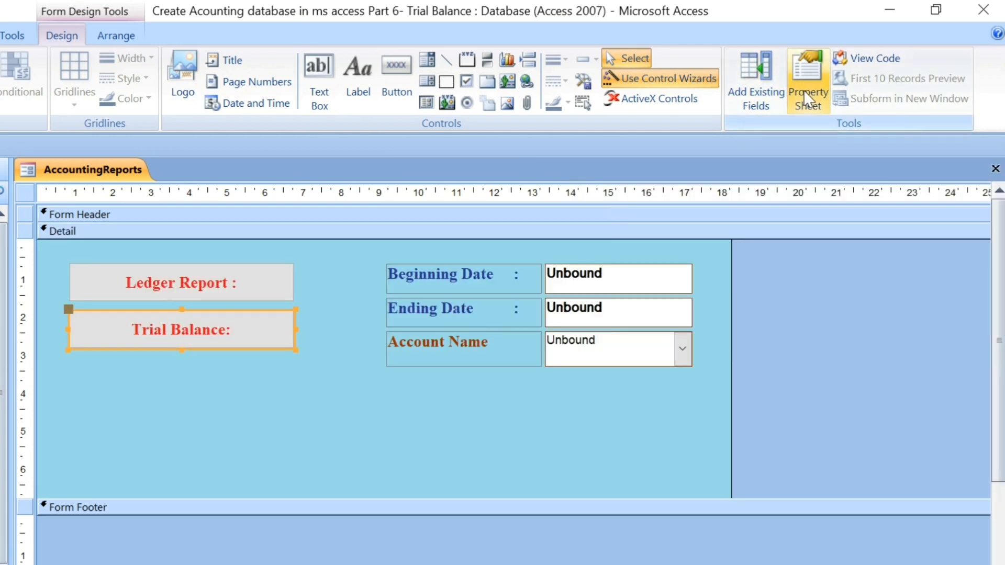
pyautogui.click(805, 90)
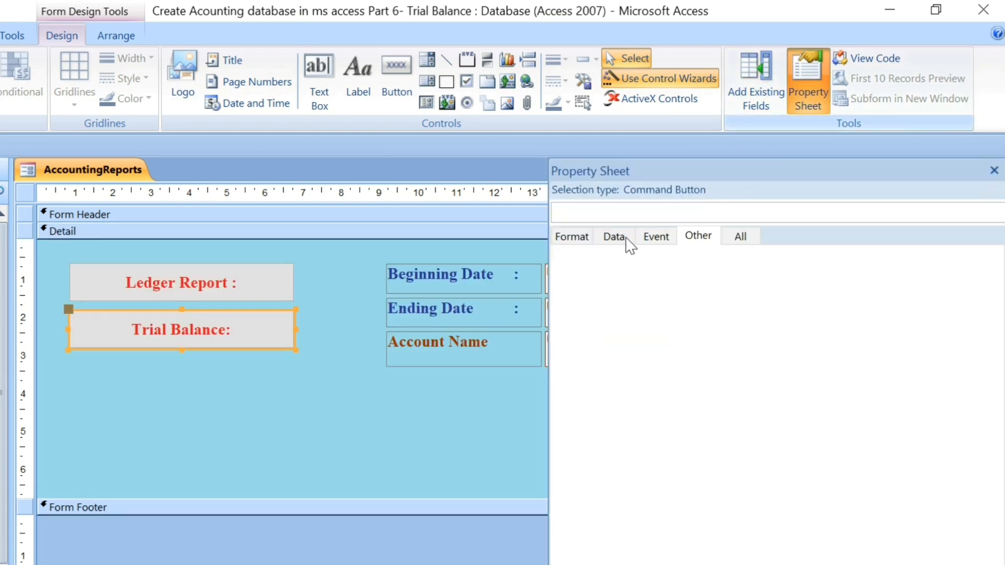
pyautogui.click(584, 242)
pyautogui.click(730, 289)
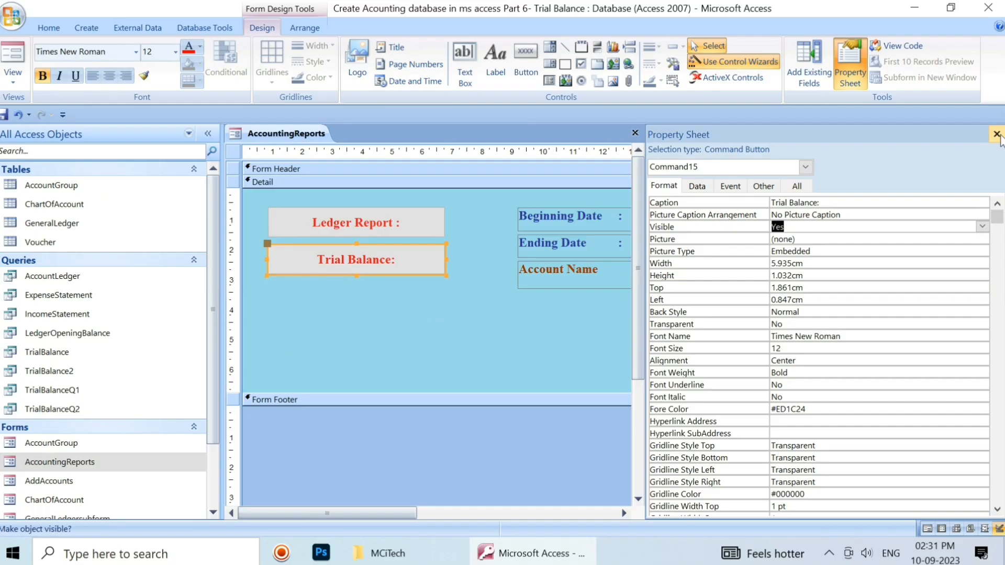
# Close the AccountingReports form and save its design changes.
pyautogui.click(994, 170)
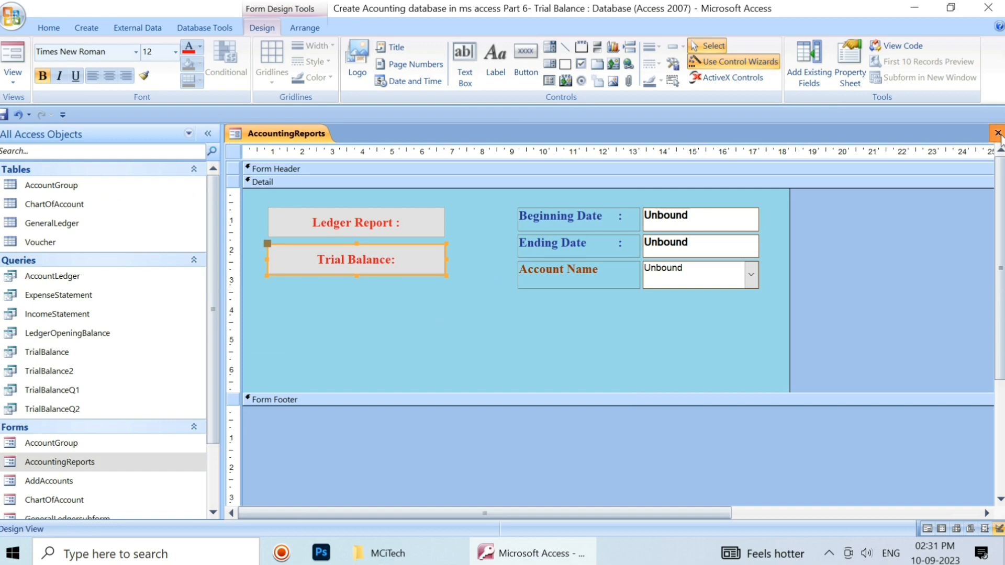
pyautogui.click(998, 133)
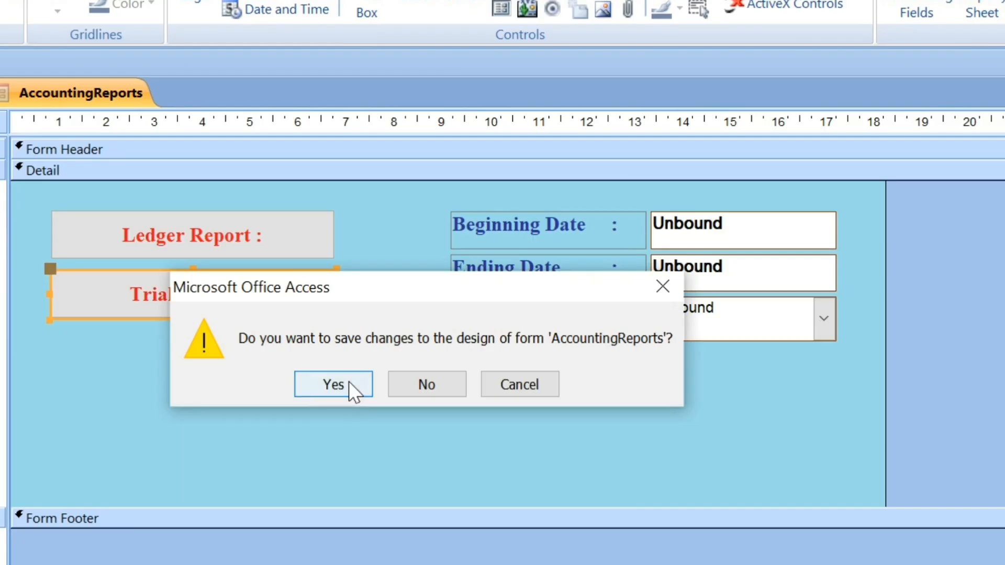
pyautogui.click(456, 316)
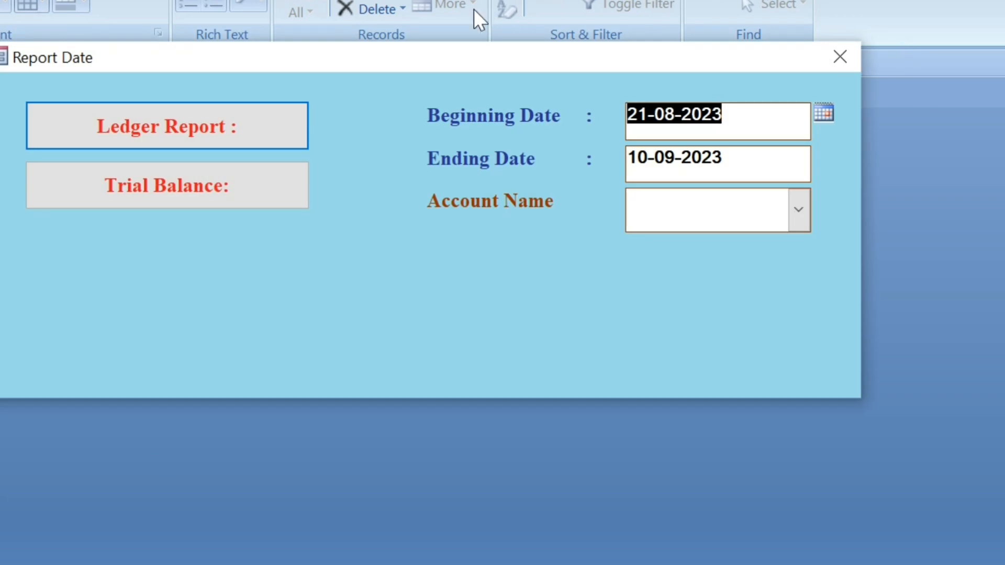
# Set the Ending Date on the report date form to 26-09-2023.
pyautogui.moveTo(448, 60); pyautogui.dragTo(548, 125)
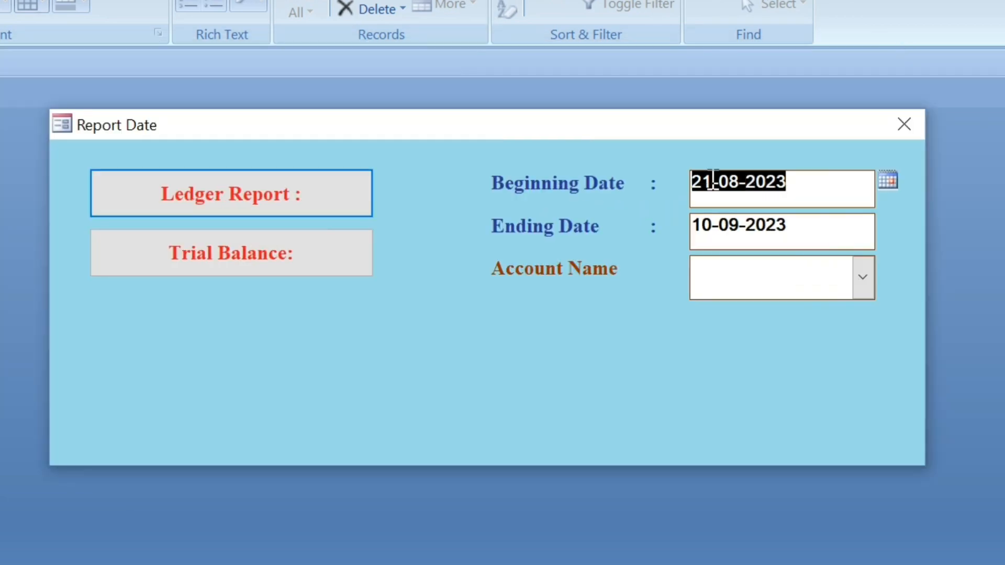
pyautogui.click(890, 182)
pyautogui.click(889, 181)
pyautogui.click(872, 224)
pyautogui.click(883, 224)
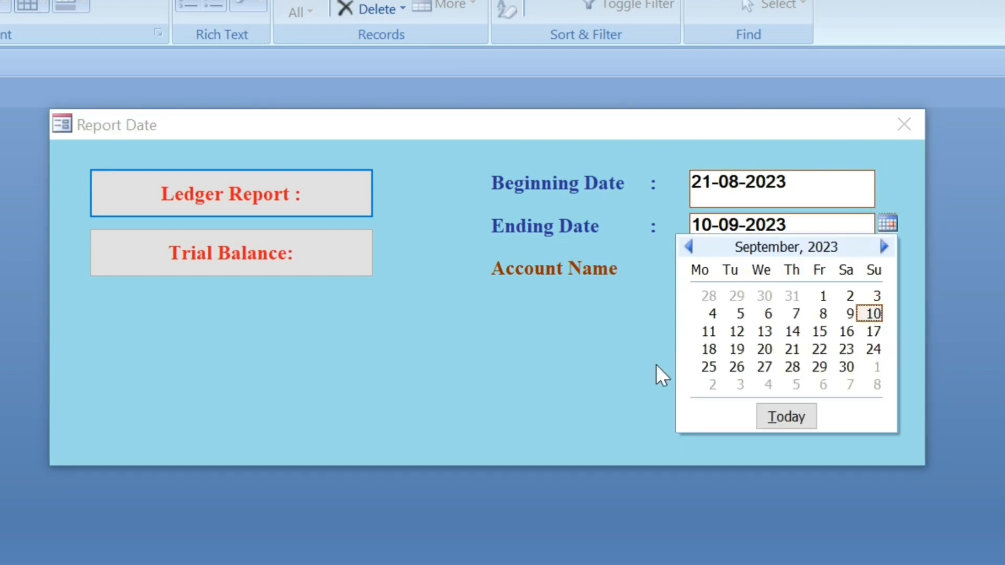
pyautogui.click(735, 366)
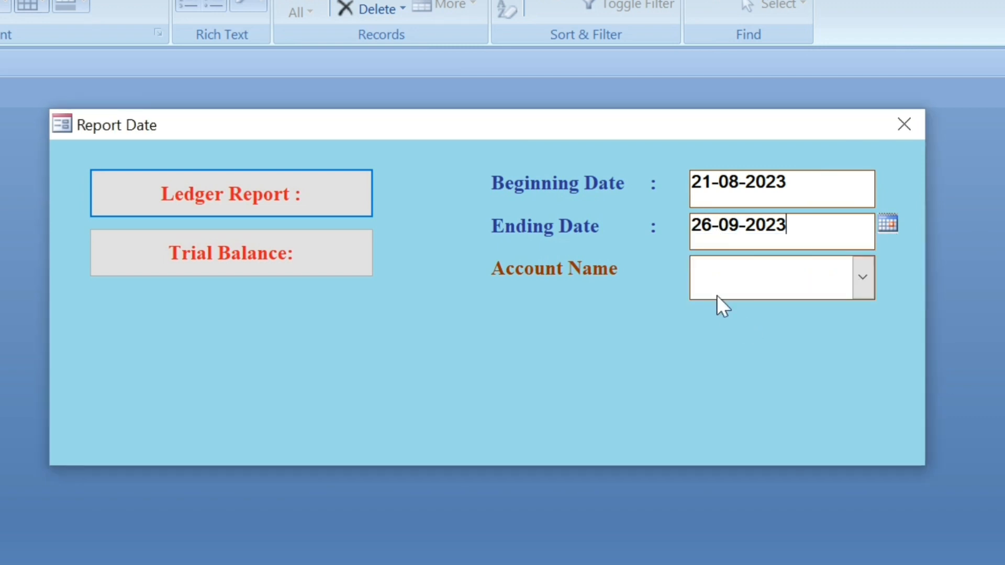
# Run the Trial Balance report from the form and examine its accounts, debit and credit columns, and totals.
pyautogui.click(240, 244)
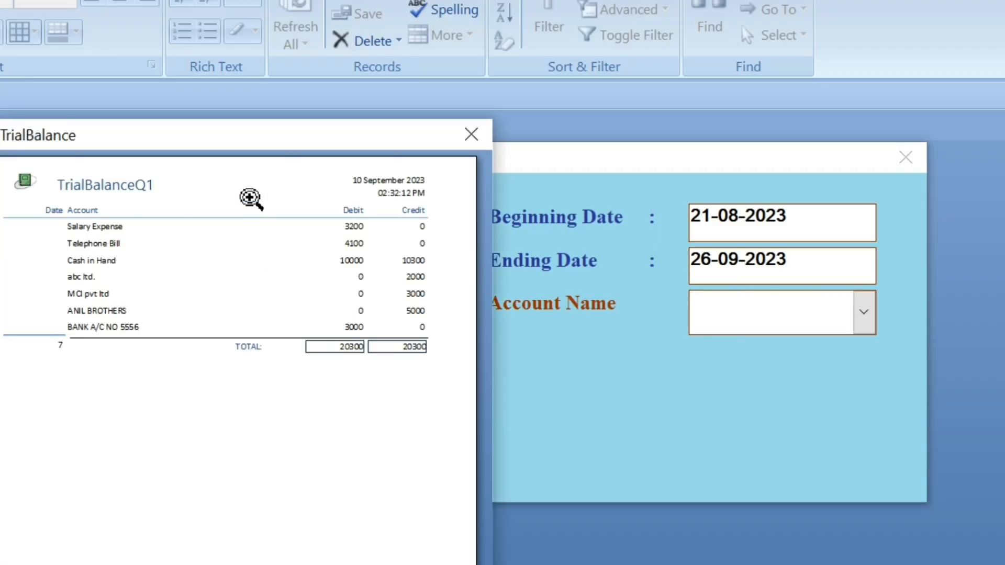
pyautogui.moveTo(236, 144); pyautogui.dragTo(392, 101)
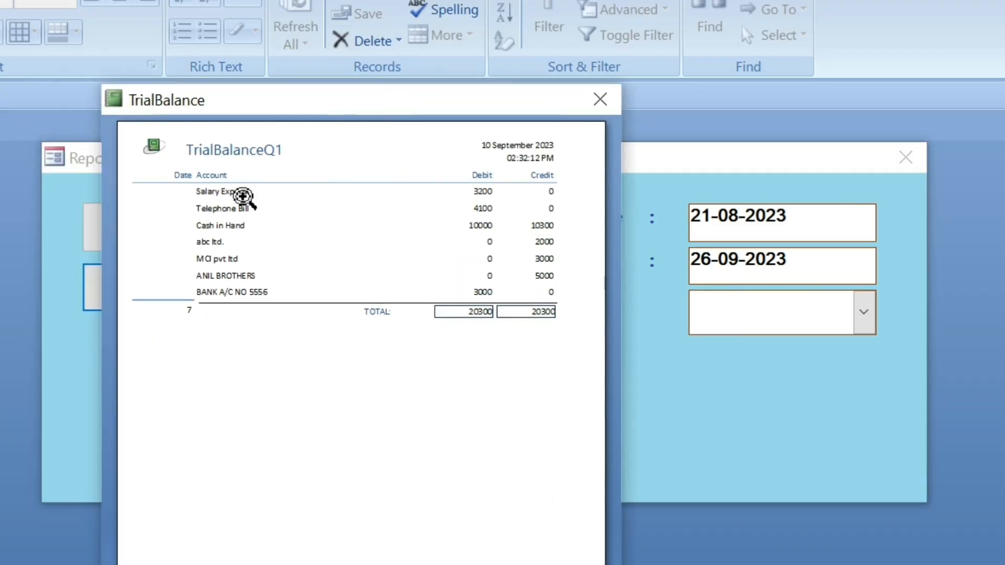
pyautogui.click(219, 189)
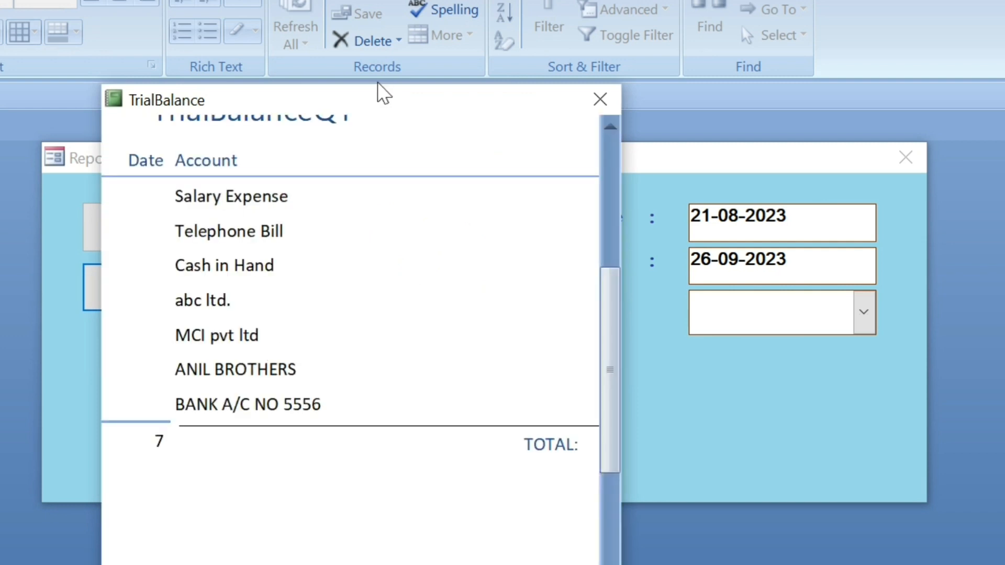
pyautogui.moveTo(382, 92); pyautogui.dragTo(374, 29)
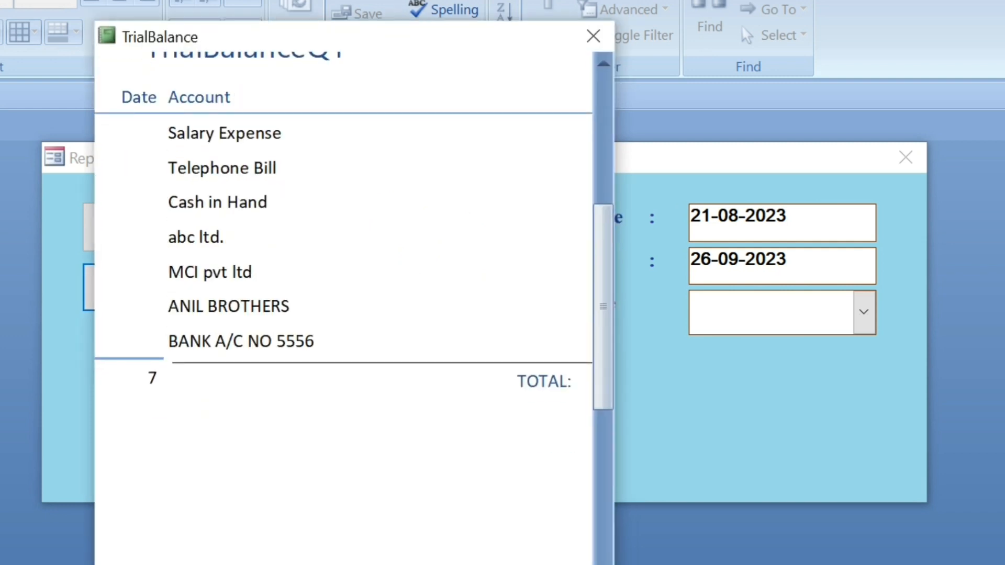
pyautogui.hscroll(5, 344, 308)
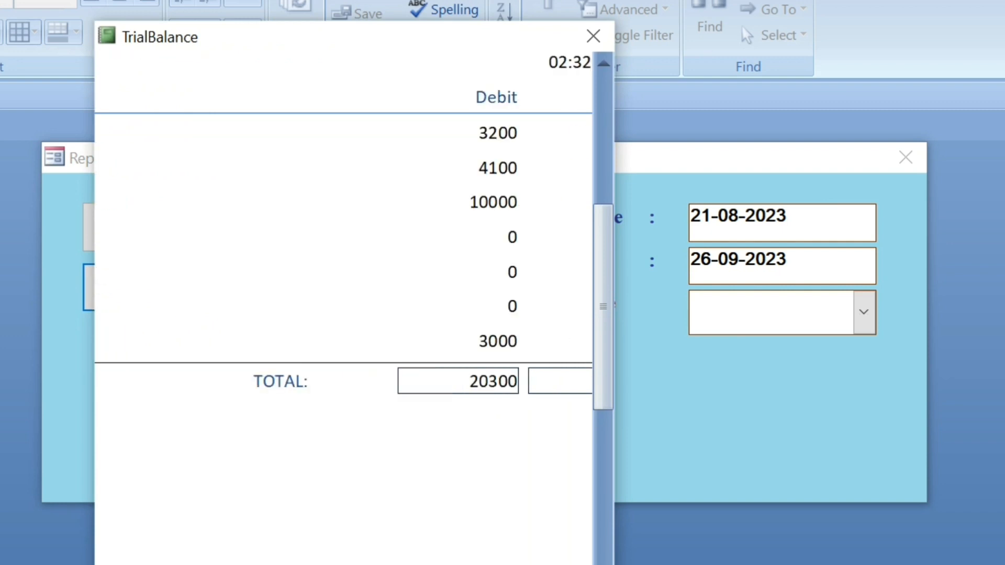
pyautogui.hscroll(3, 344, 308)
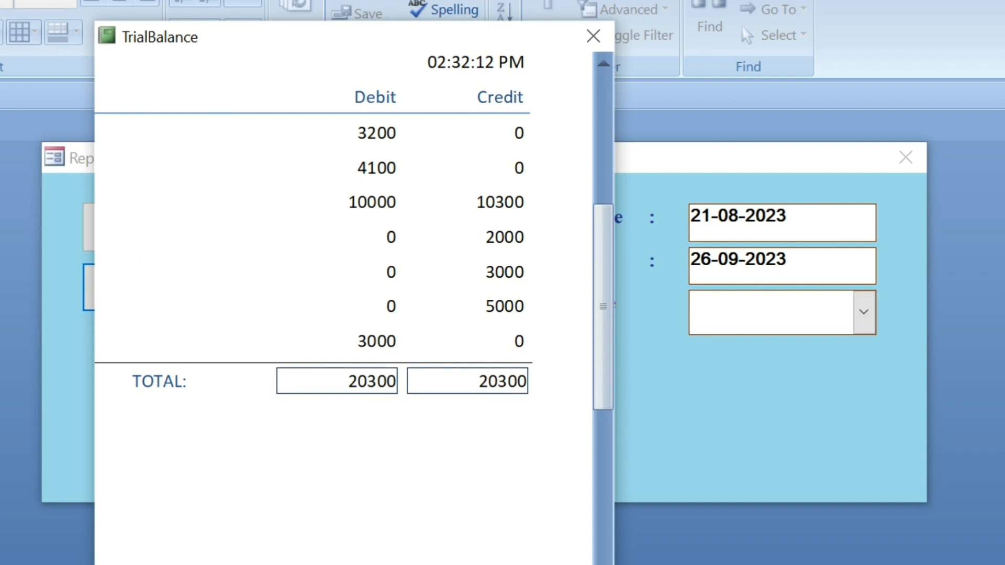
pyautogui.hscroll(-8, 343, 308)
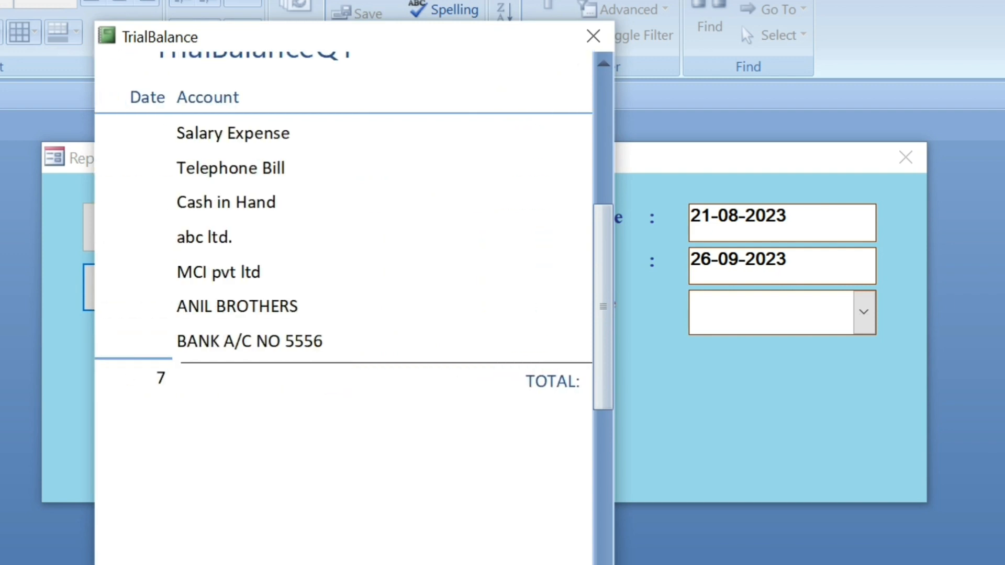
pyautogui.moveTo(606, 330); pyautogui.dragTo(608, 285)
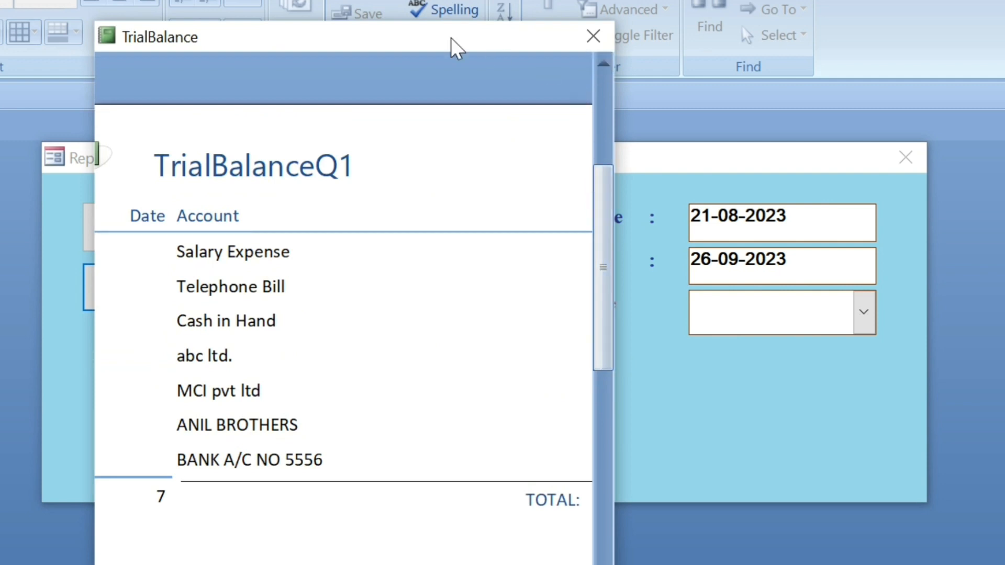
# Check the TrialBalance report's Record Source property in Design View with the date form closed, and close the report.
pyautogui.rightClick(415, 40)
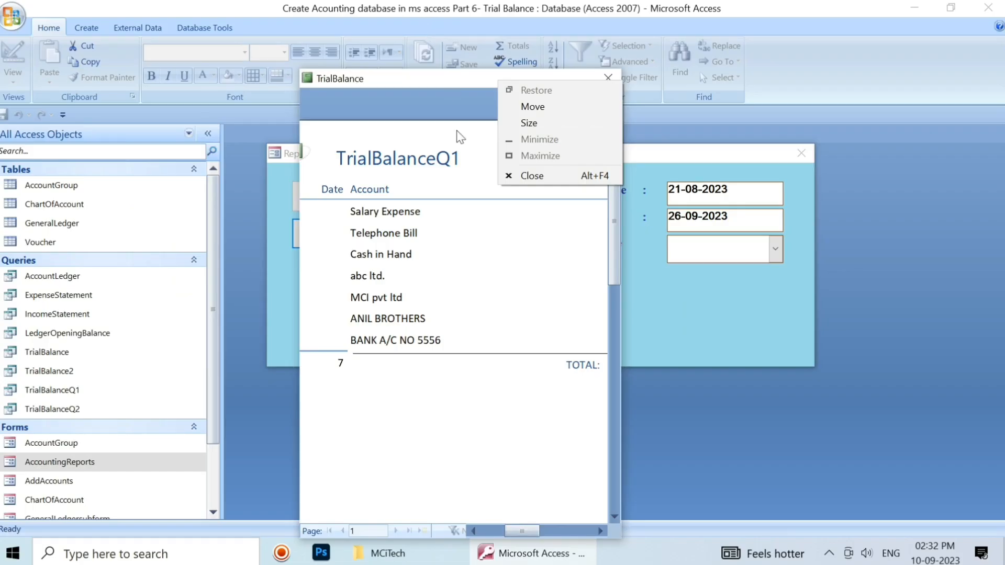
pyautogui.click(450, 119)
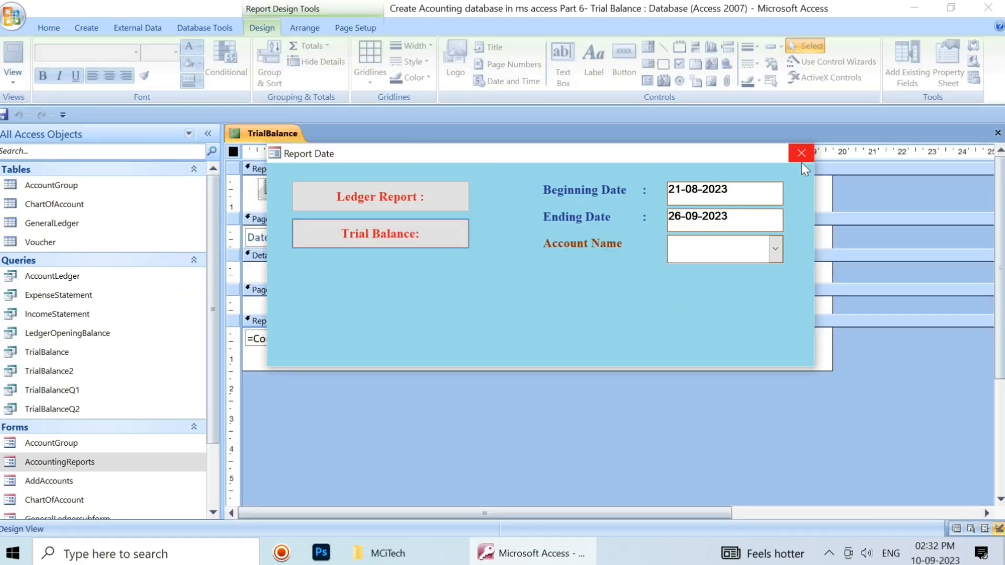
pyautogui.click(800, 153)
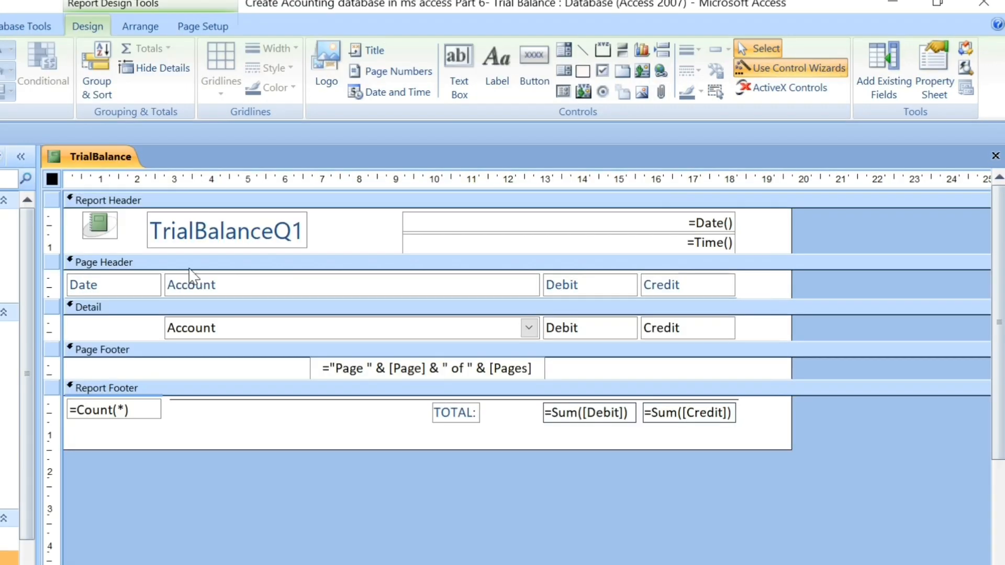
pyautogui.doubleClick(52, 179)
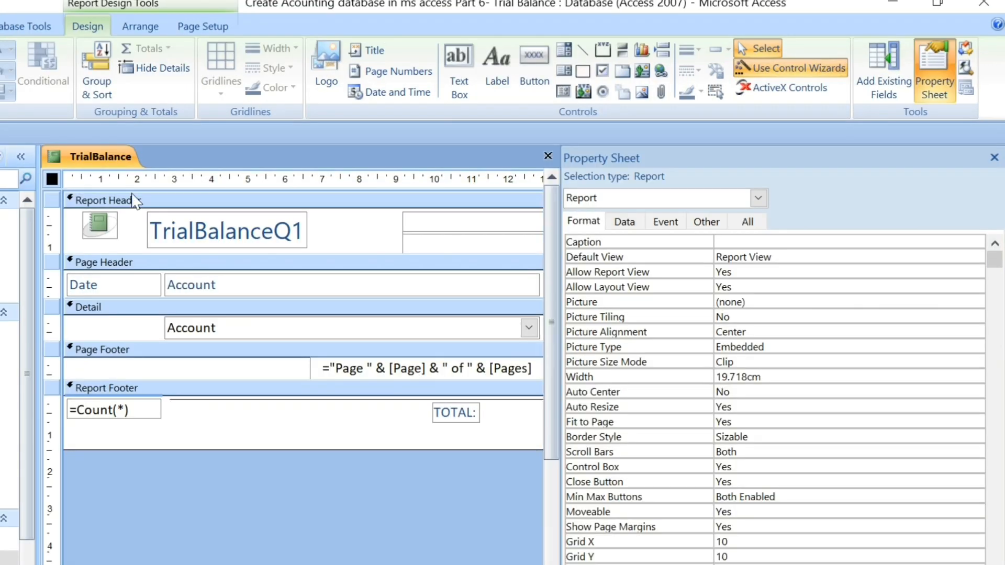
pyautogui.click(623, 223)
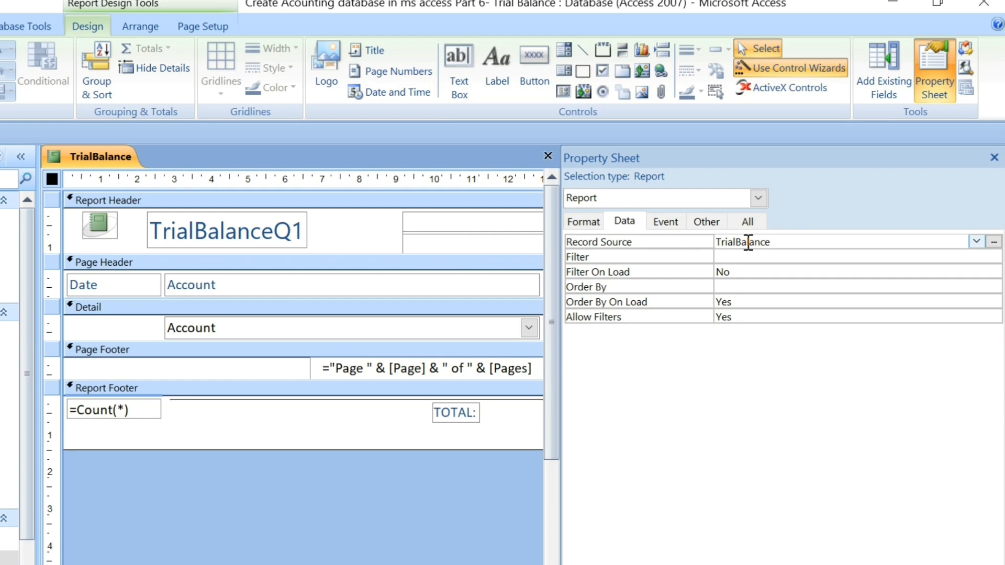
pyautogui.click(994, 158)
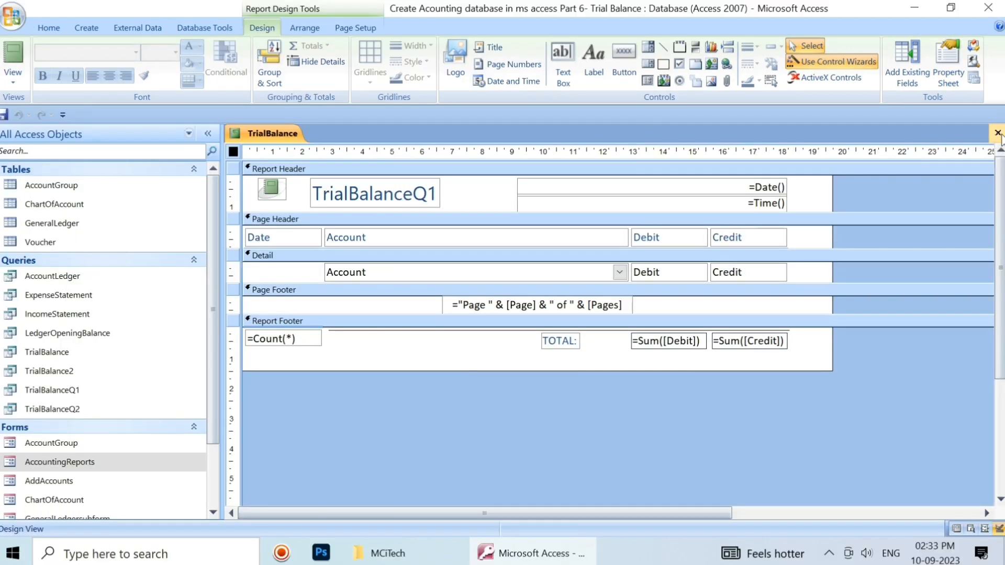
pyautogui.click(998, 157)
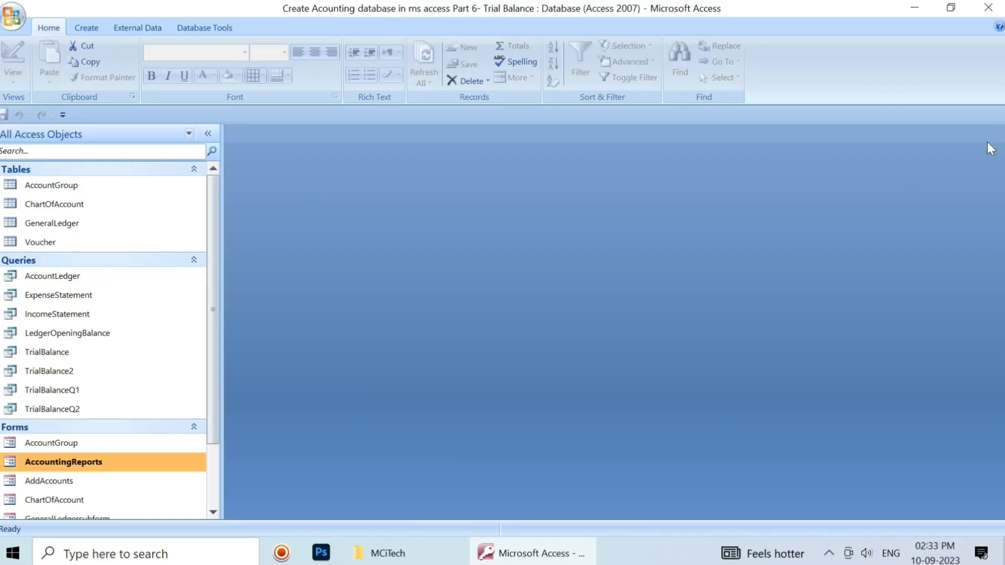
# Open the TrialBalanceQ1 query in Design View.
pyautogui.click(86, 408)
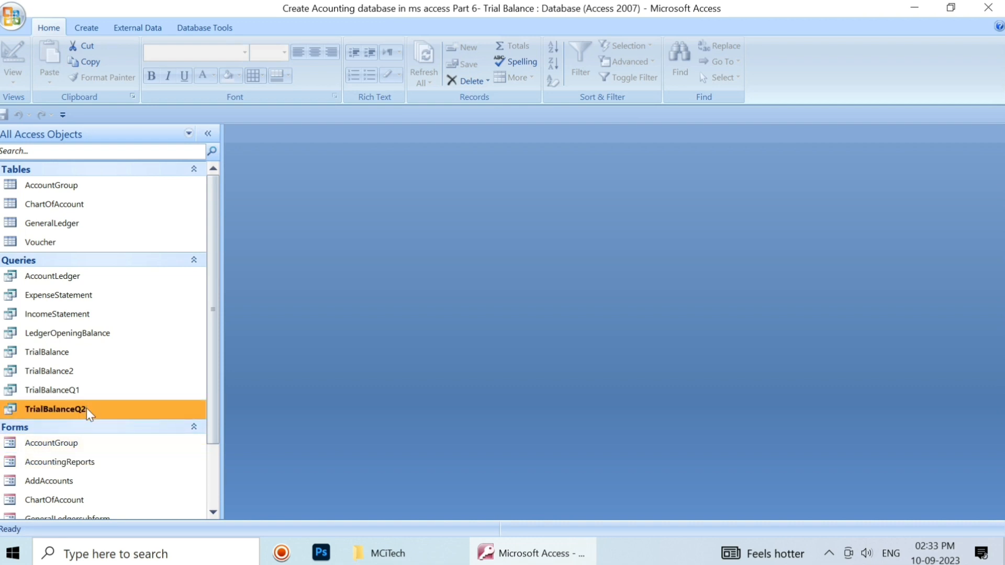
pyautogui.click(81, 391)
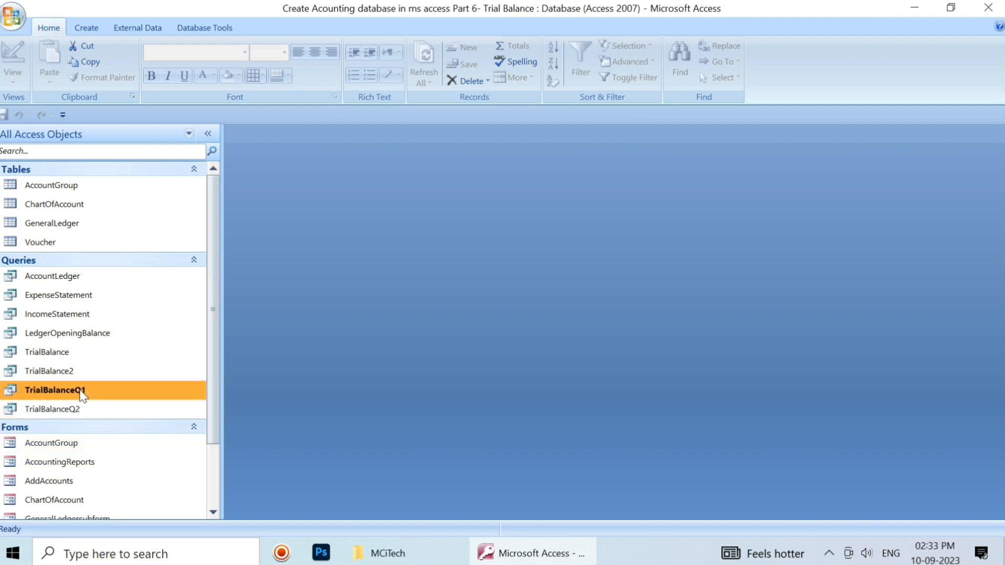
pyautogui.rightClick(81, 393)
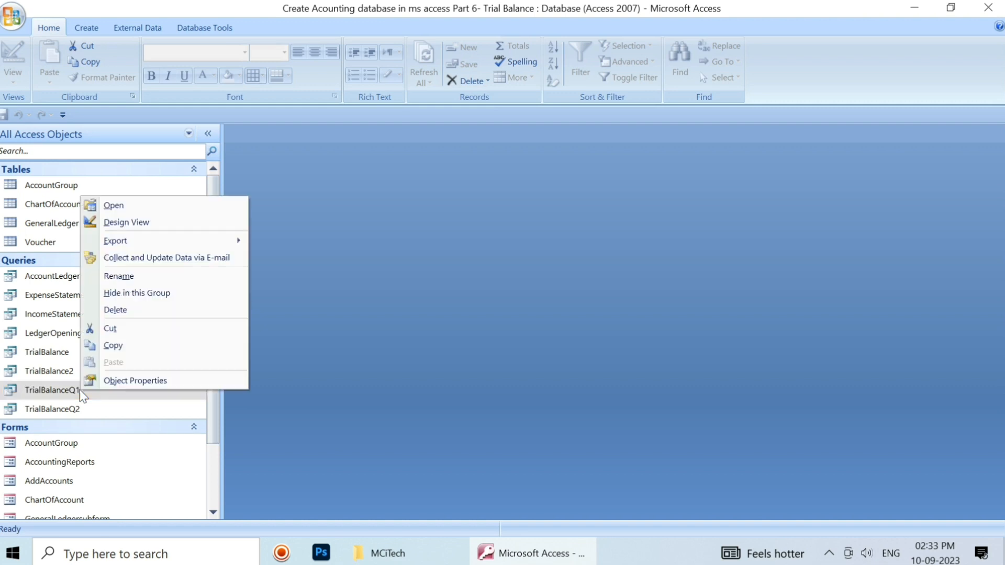
pyautogui.click(158, 222)
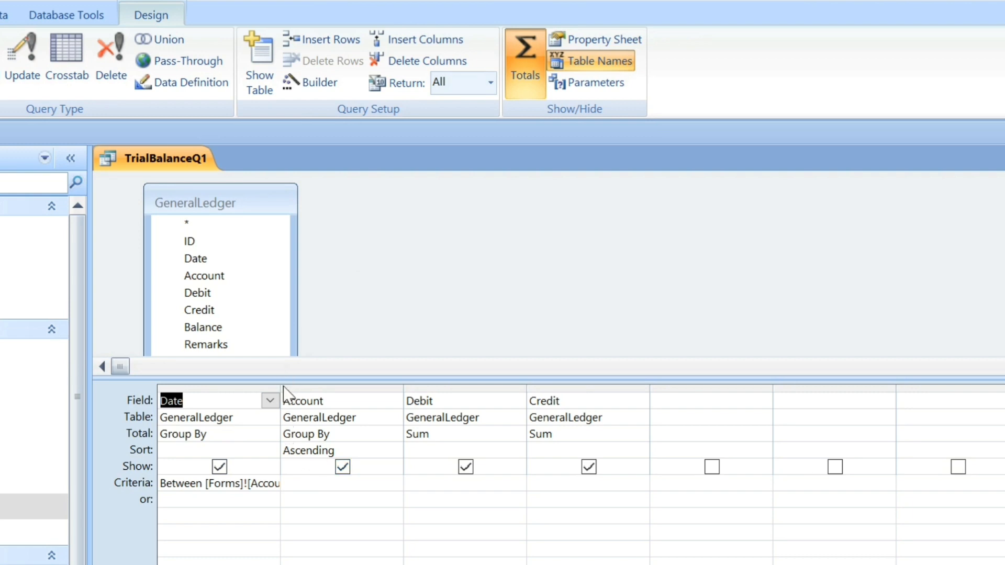
# Widen the query's Date column to examine its full date criteria, and open the AccountingReports form above the grid for comparison.
pyautogui.moveTo(280, 390); pyautogui.dragTo(389, 396)
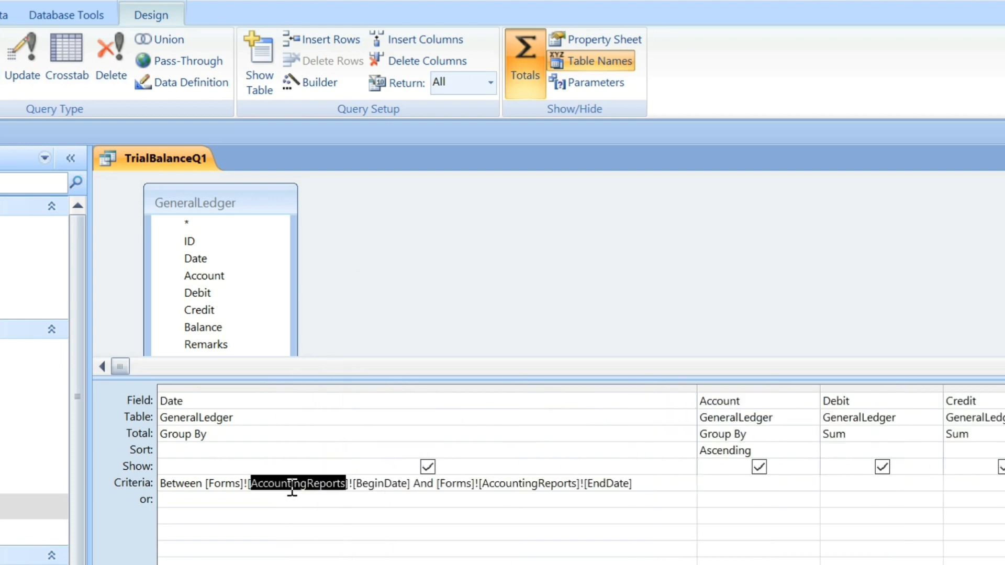
pyautogui.doubleClick(292, 483)
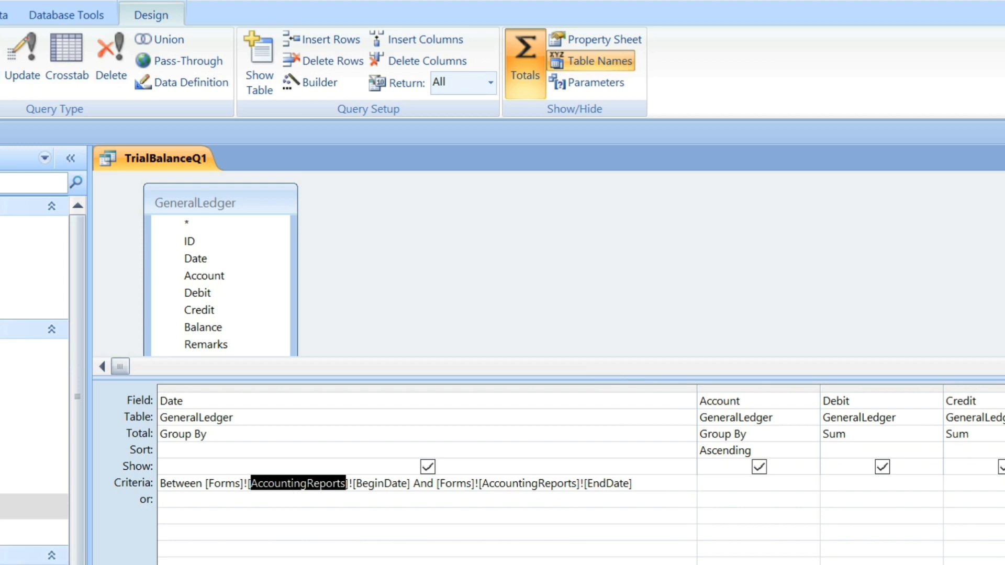
pyautogui.click(26, 563)
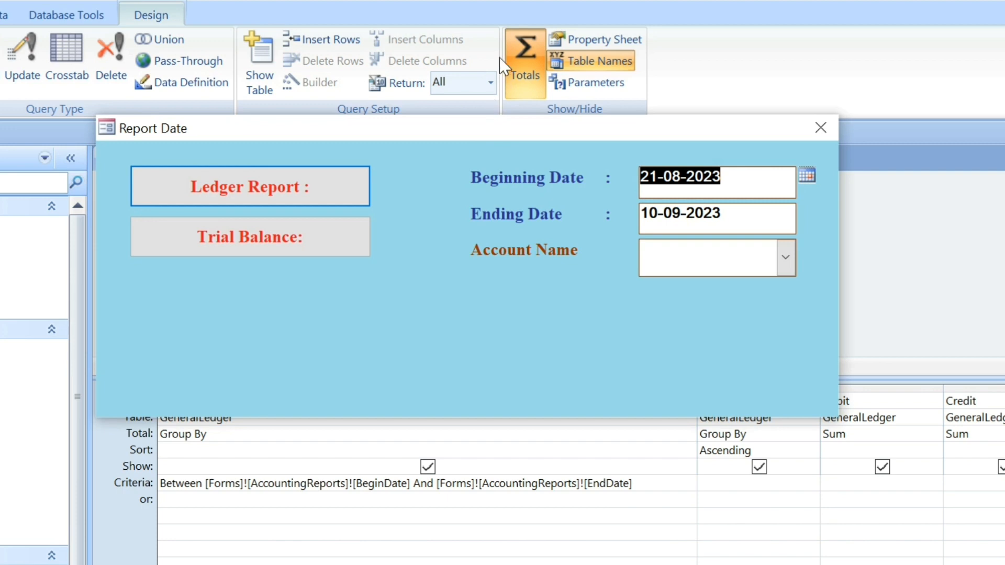
pyautogui.moveTo(448, 126); pyautogui.dragTo(658, 69)
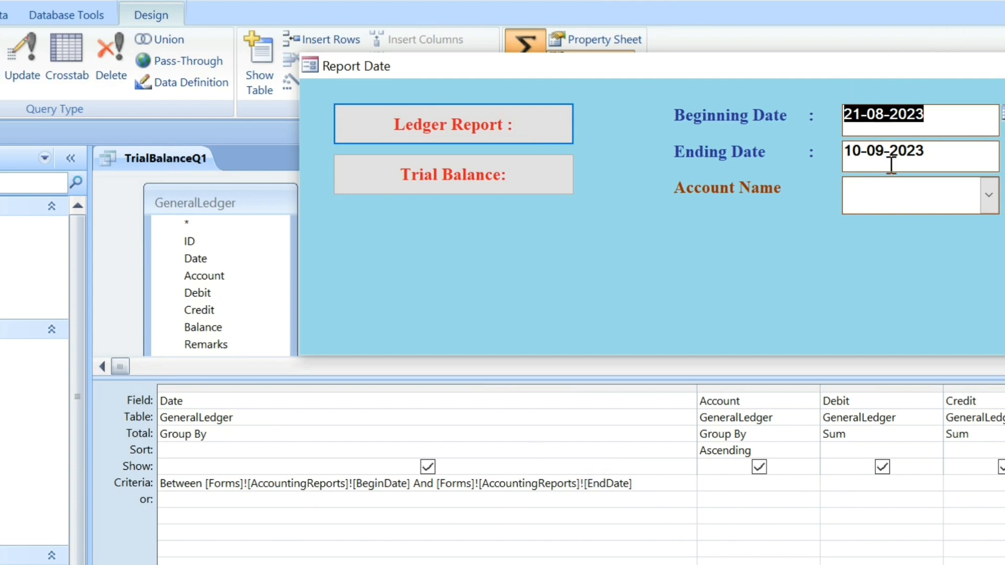
# Close the date form, narrow the query's Date column, and examine the Debit and Credit fields with their Sum totals.
pyautogui.click(1004, 66)
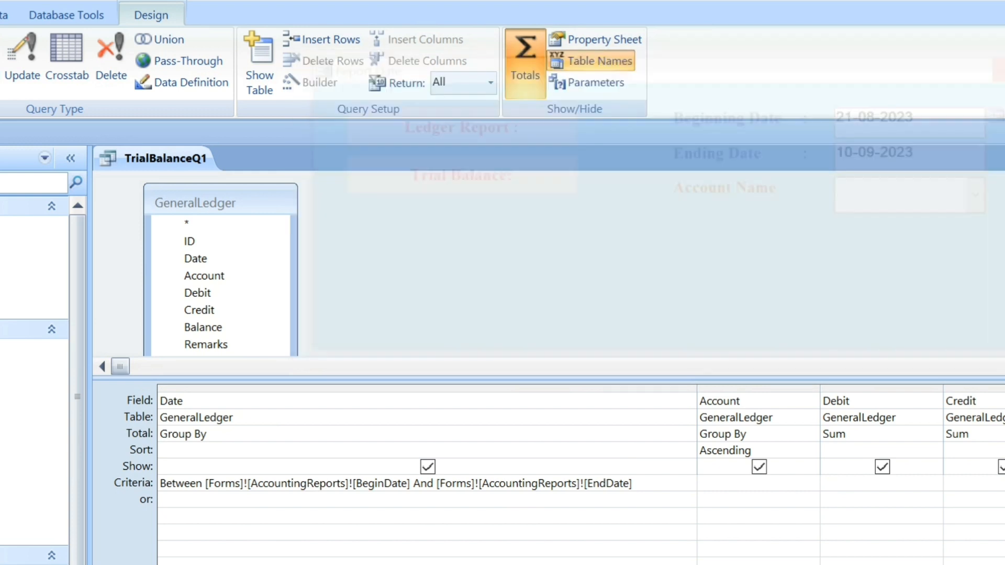
pyautogui.moveTo(349, 375); pyautogui.dragTo(326, 414)
pyautogui.moveTo(700, 426); pyautogui.dragTo(368, 449)
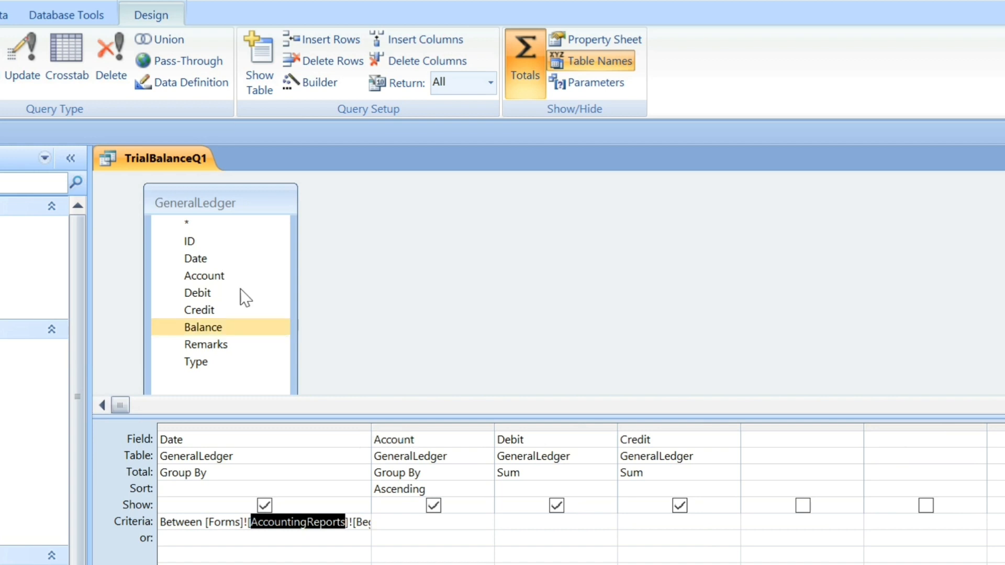
pyautogui.click(219, 280)
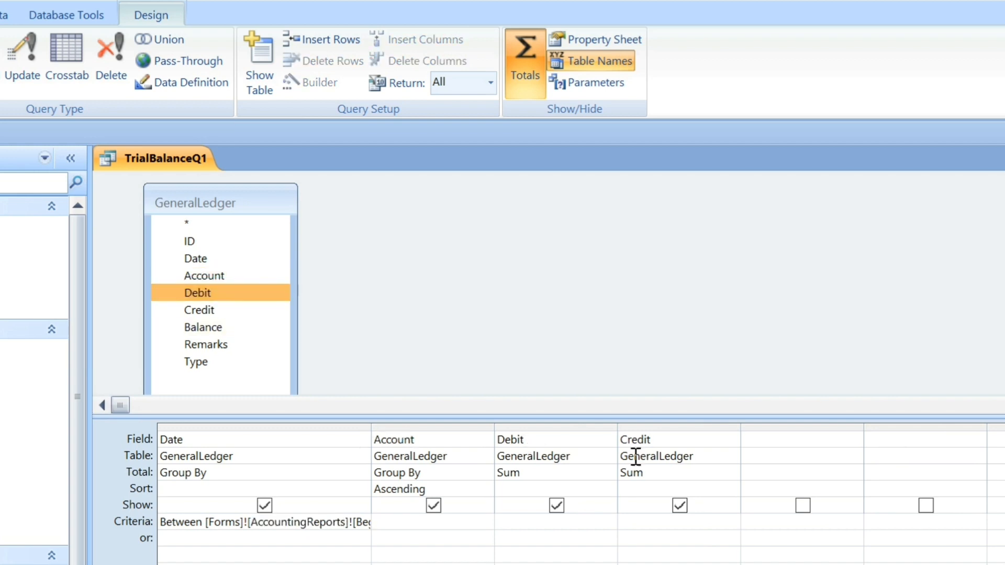
pyautogui.click(201, 314)
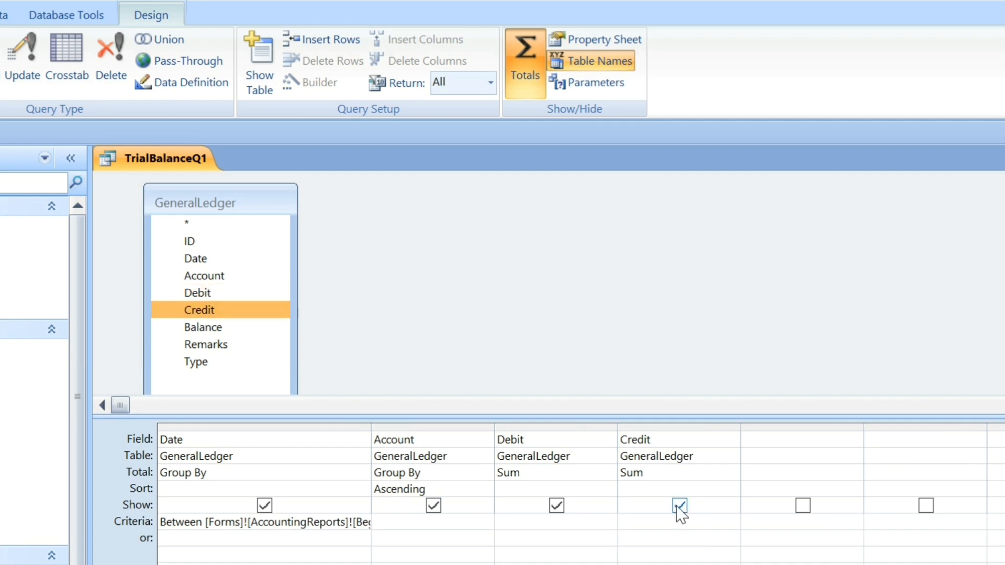
pyautogui.click(539, 473)
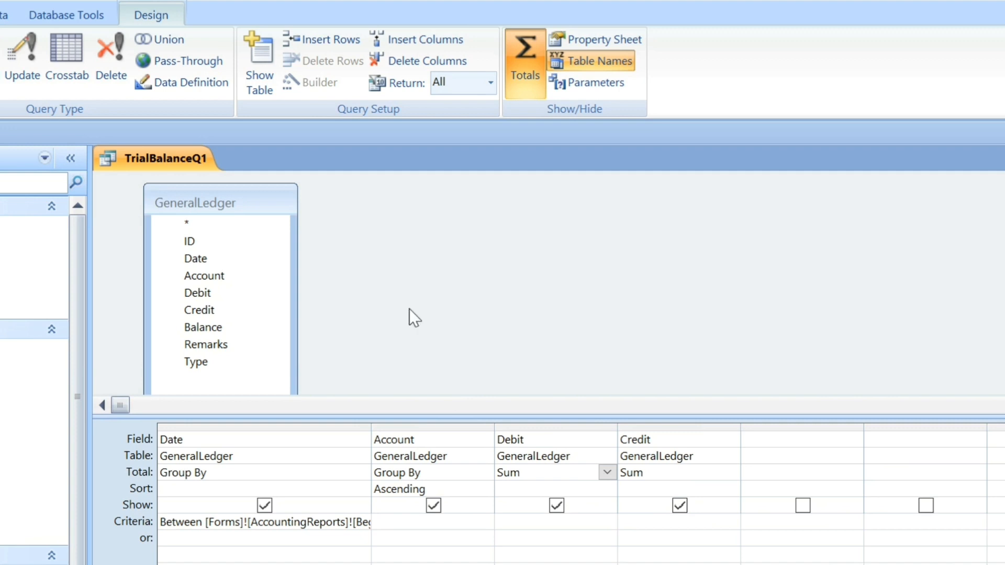
# Run the TrialBalanceQ1 query with BeginDate 21-08-2023 and EndDate 26-08-2023.
pyautogui.write('21')
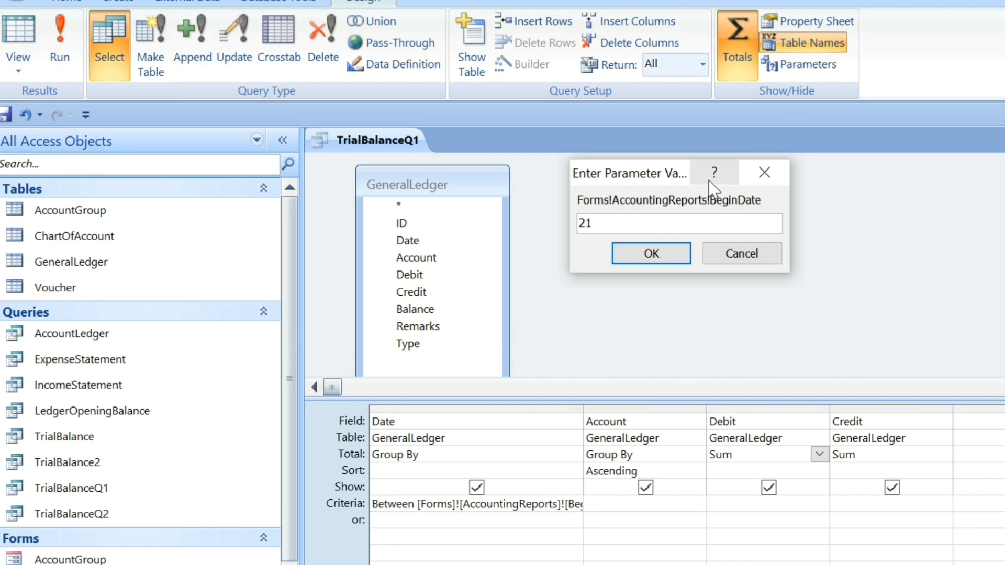
pyautogui.write('-08-2023')
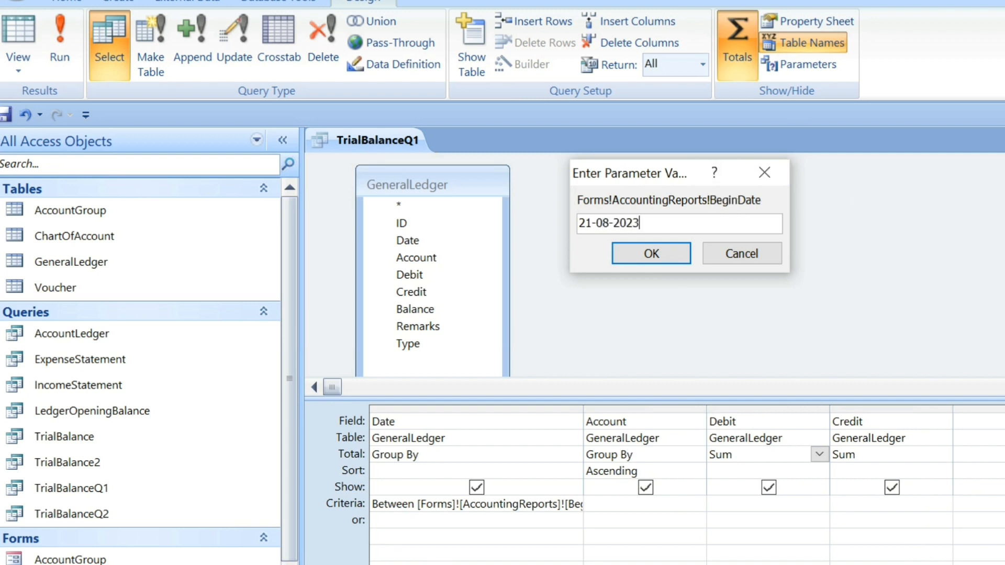
pyautogui.press('Return')
pyautogui.write('26-08-2023')
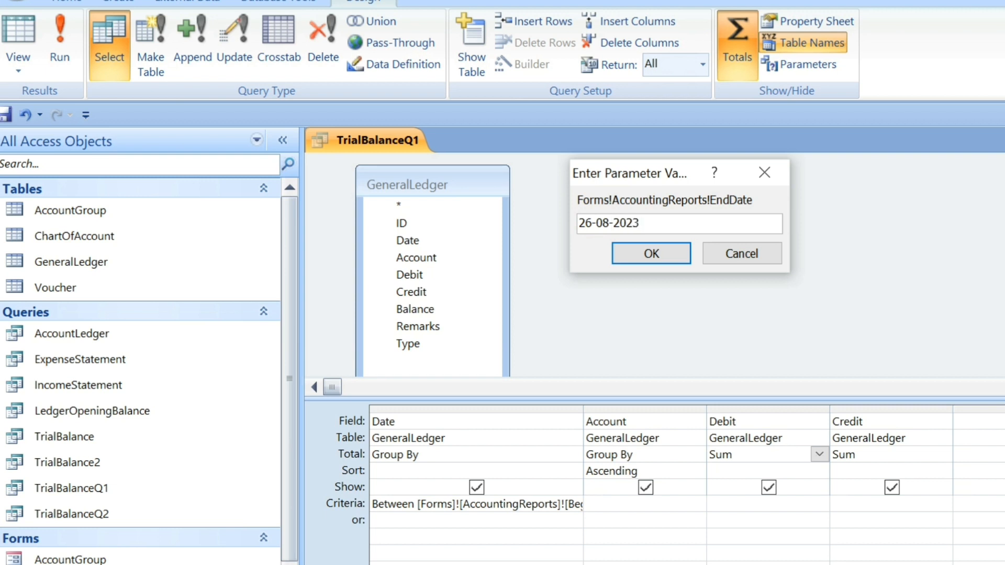
pyautogui.click(646, 256)
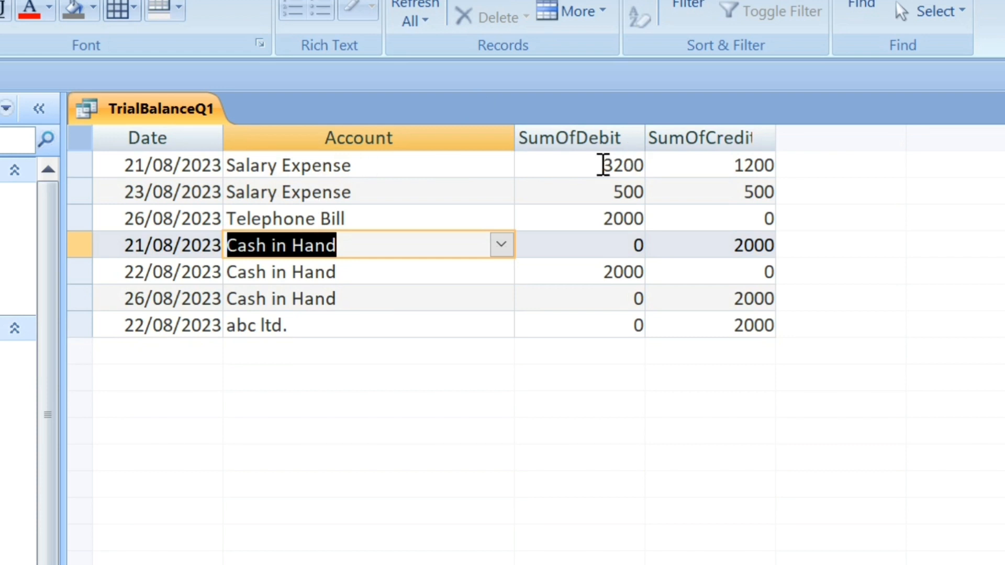
# Examine the Salary Expense rows and their SumOfDebit and SumOfCredit values, and close the query without saving its design changes.
pyautogui.click(79, 164)
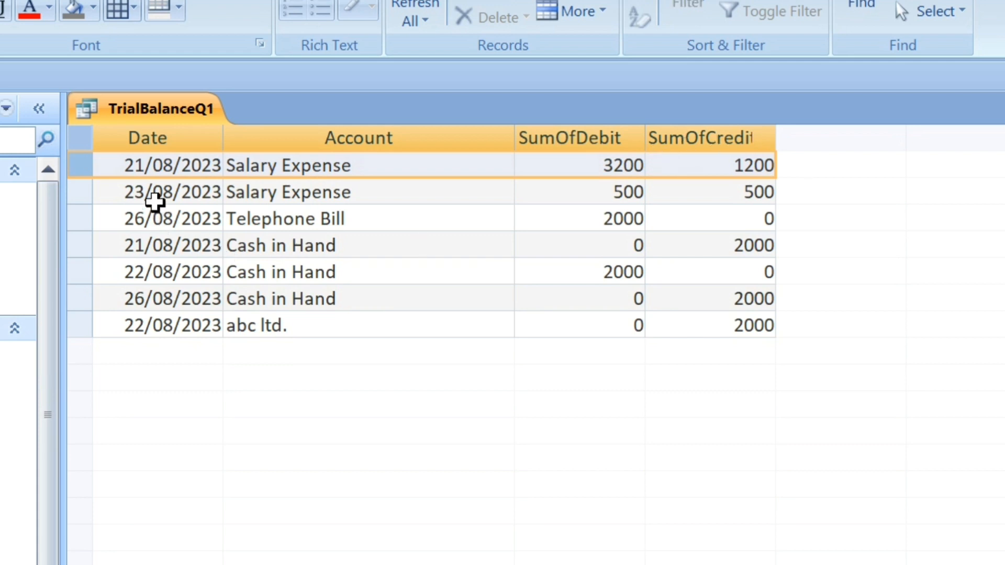
pyautogui.click(87, 193)
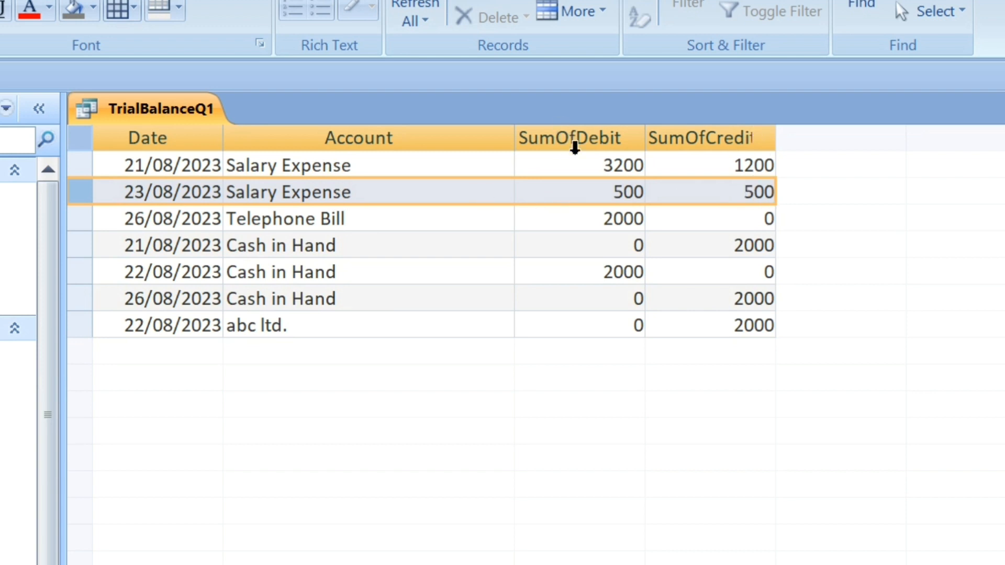
pyautogui.click(611, 159)
pyautogui.press('Tab')
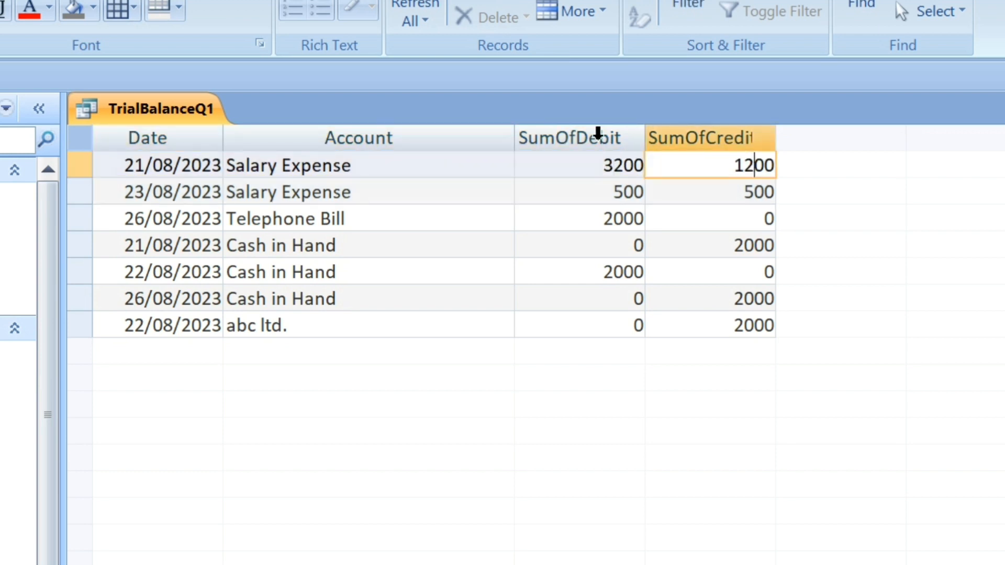
pyautogui.click(585, 168)
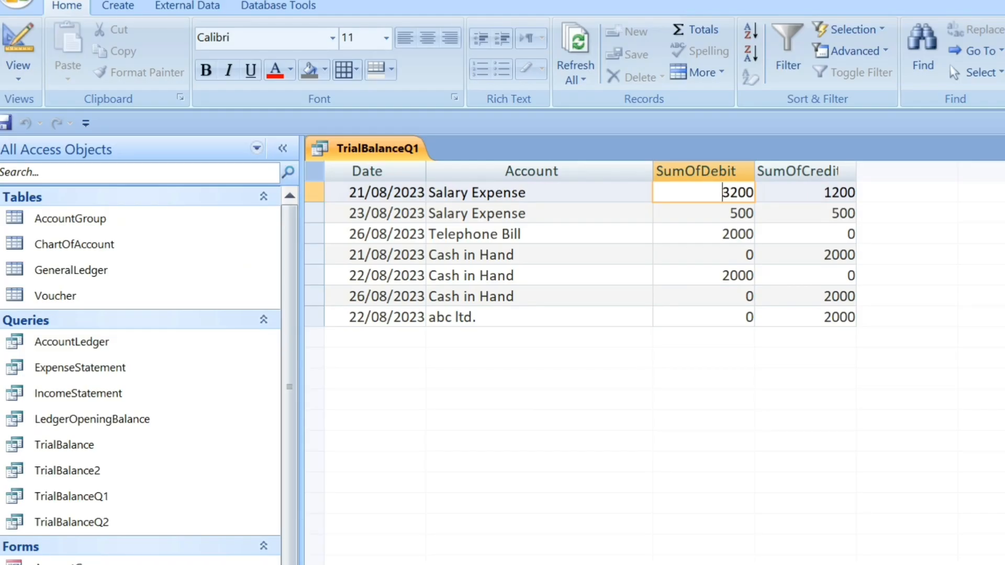
pyautogui.hotkey('ctrl', 'w')
pyautogui.click(677, 397)
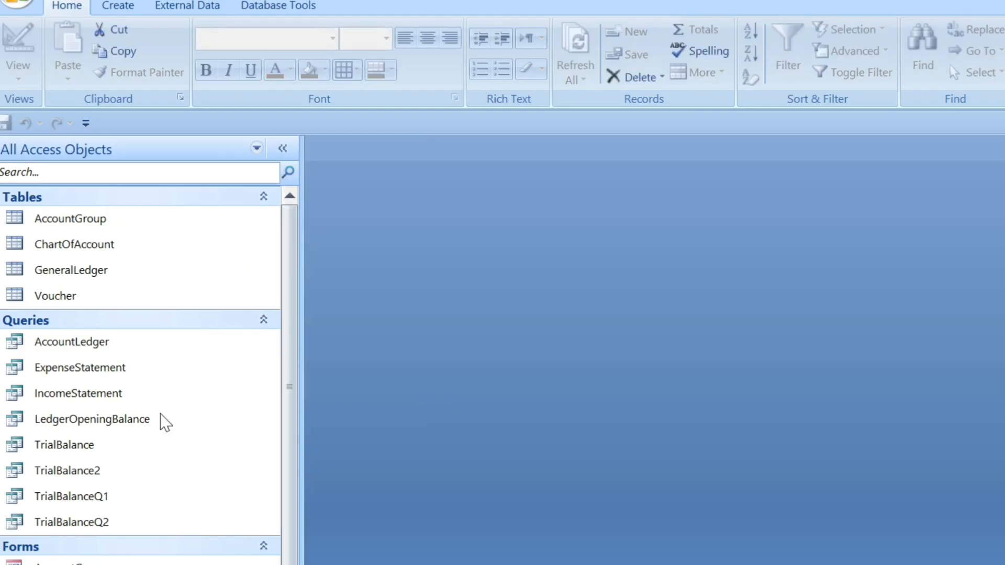
# Open the TrialBalanceQ2 query in Design View.
pyautogui.click(91, 500)
pyautogui.click(96, 524)
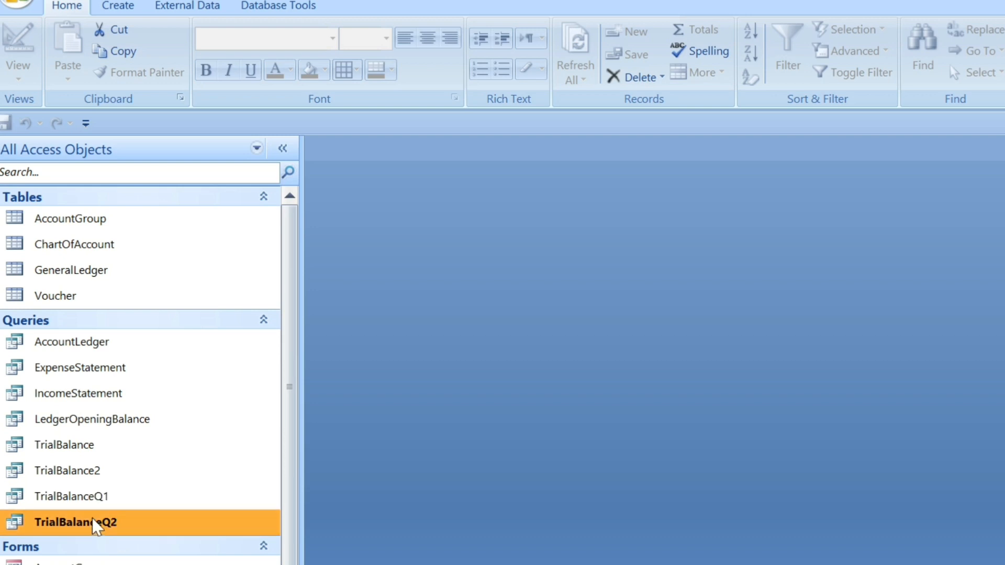
pyautogui.rightClick(95, 523)
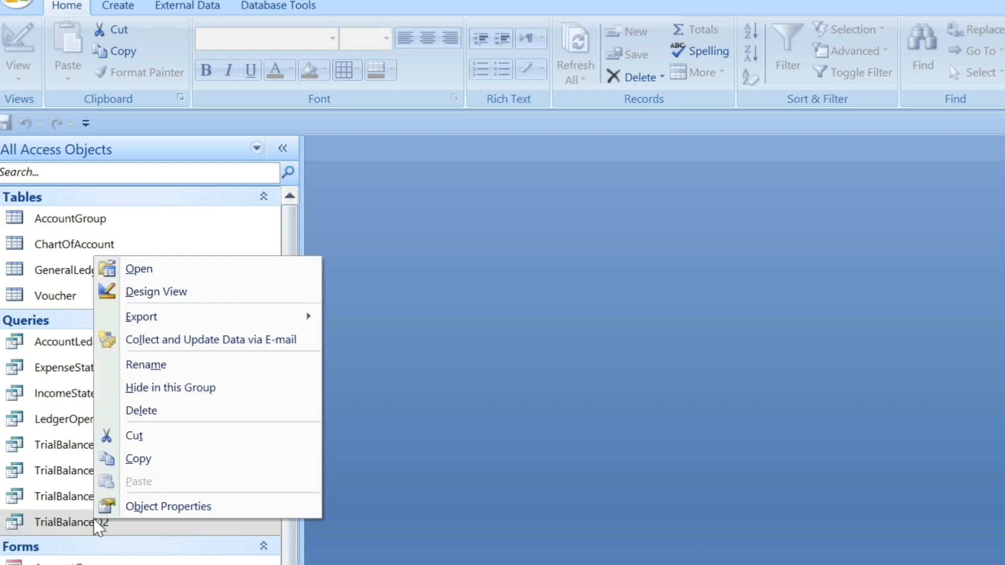
pyautogui.click(183, 294)
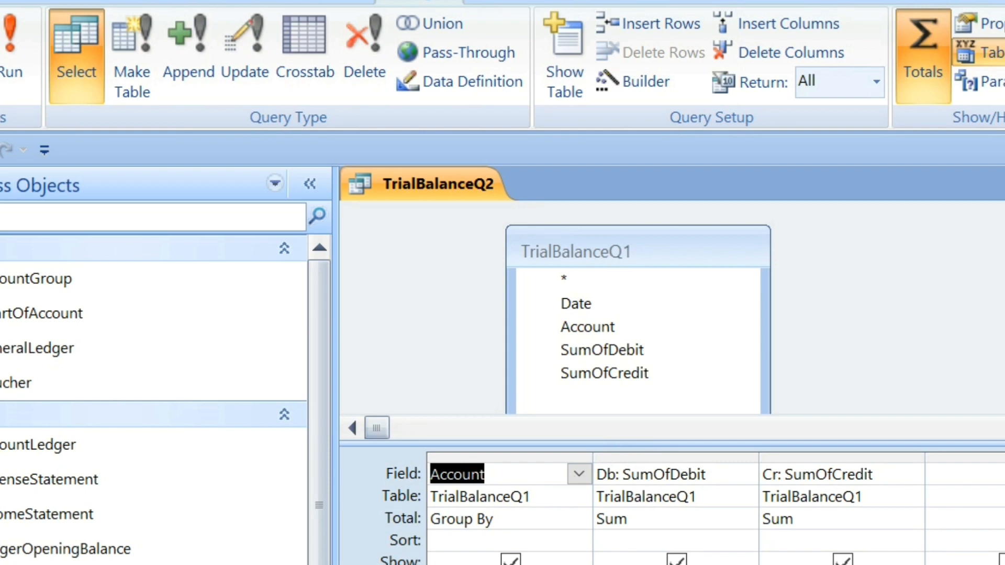
# Check the queries available as sources for TrialBalanceQ2 without adding any of them.
pyautogui.click(565, 74)
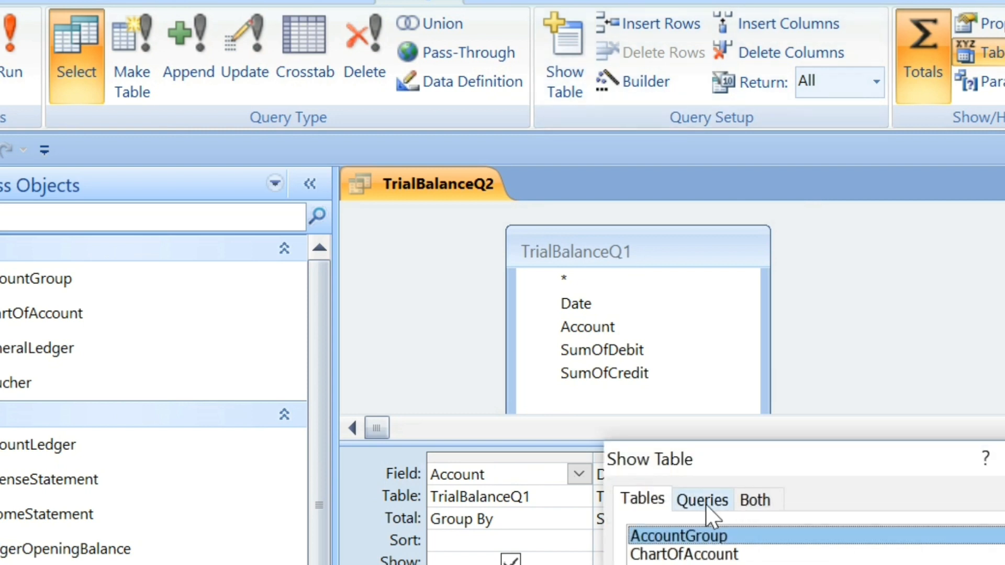
pyautogui.click(705, 504)
pyautogui.click(696, 564)
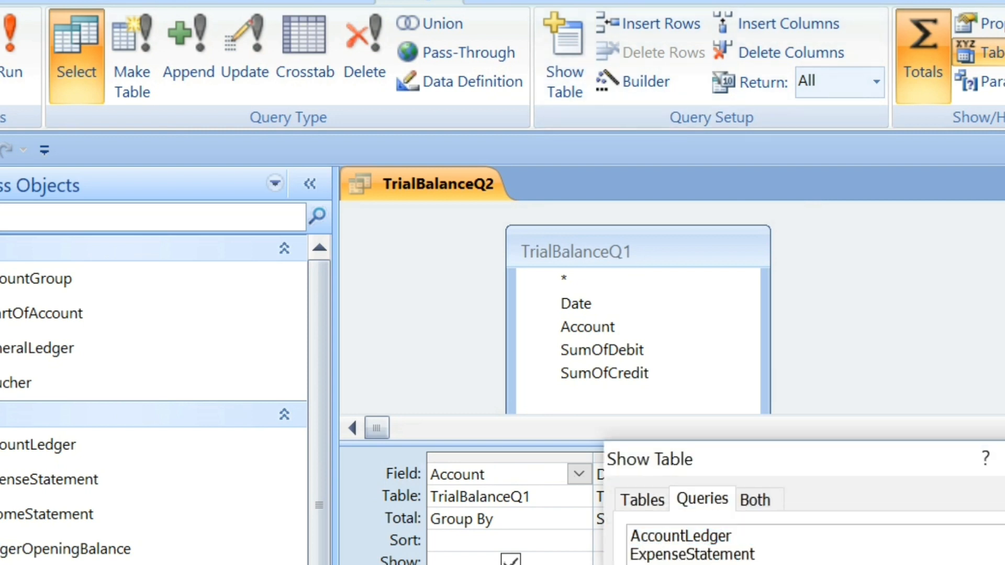
pyautogui.press('Escape')
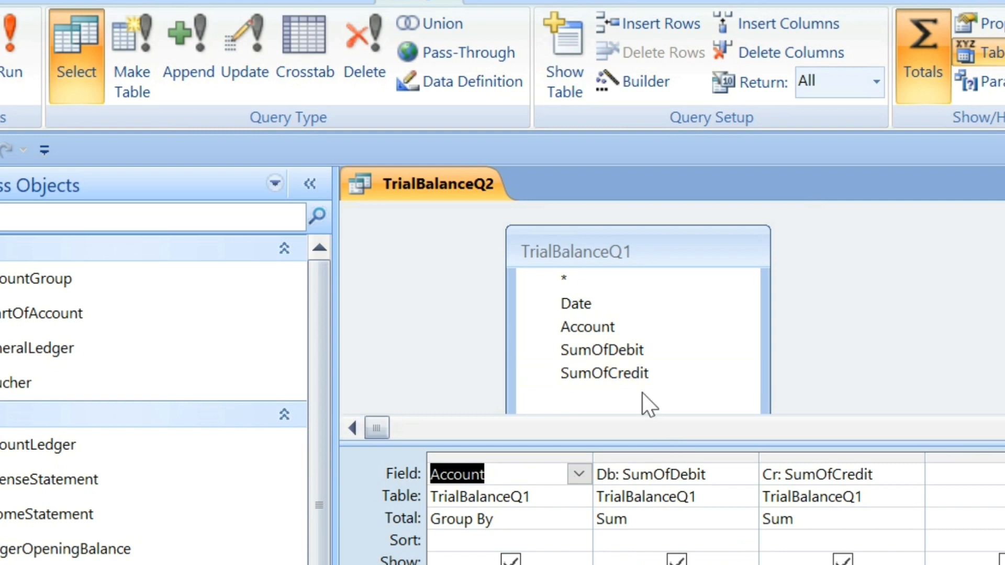
# Examine the SumOfDebit and SumOfCredit source fields, their Db and Cr aliases and Sum totals, toggling the Totals row off and on.
pyautogui.click(624, 354)
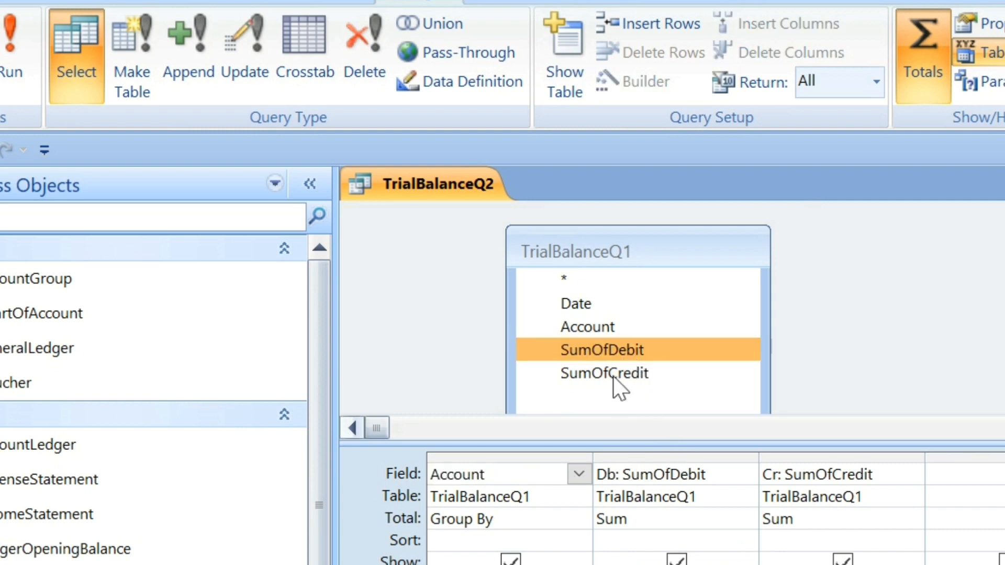
pyautogui.click(614, 375)
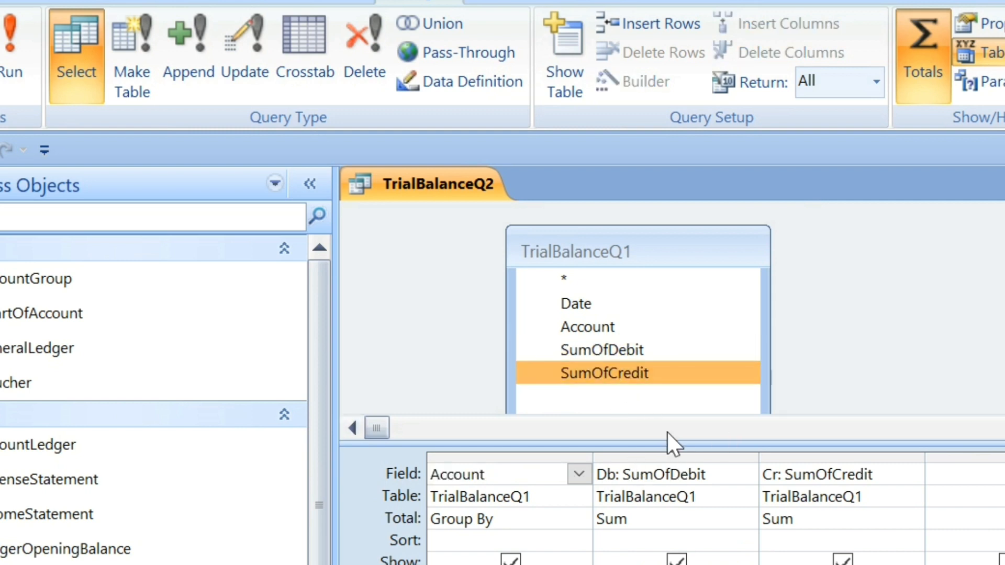
pyautogui.click(609, 467)
pyautogui.doubleClick(607, 467)
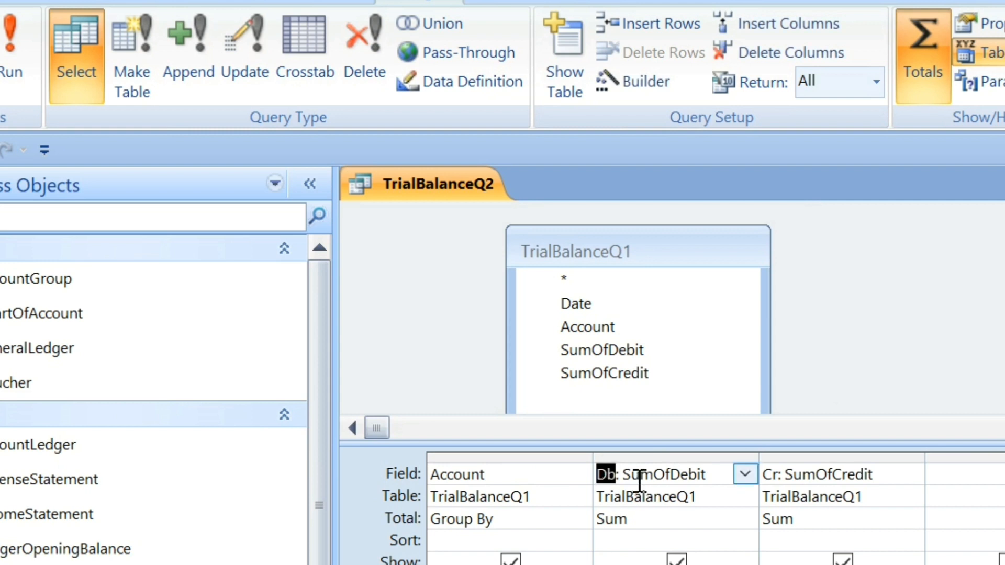
pyautogui.doubleClick(769, 474)
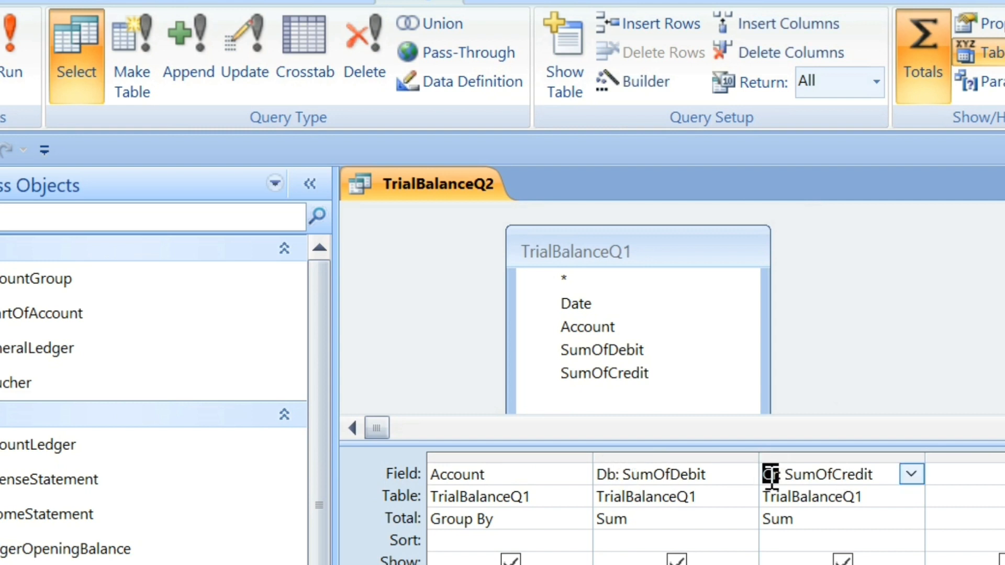
pyautogui.click(643, 517)
pyautogui.click(818, 524)
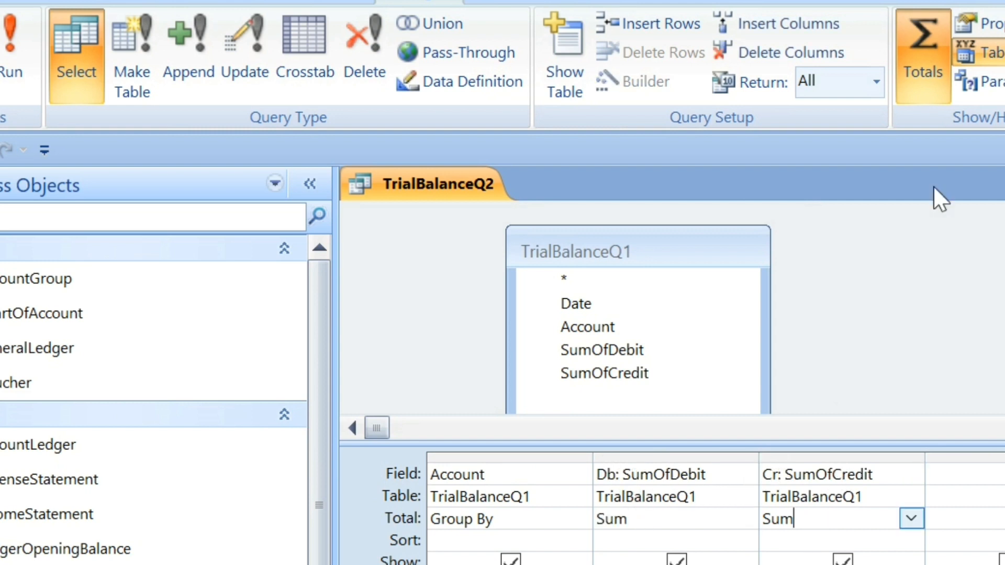
pyautogui.click(911, 38)
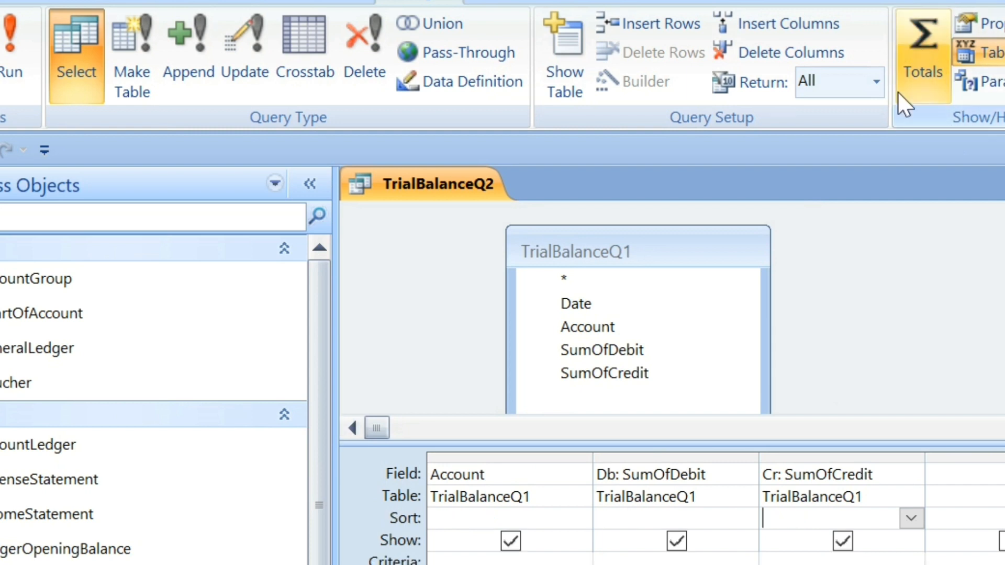
pyautogui.click(909, 48)
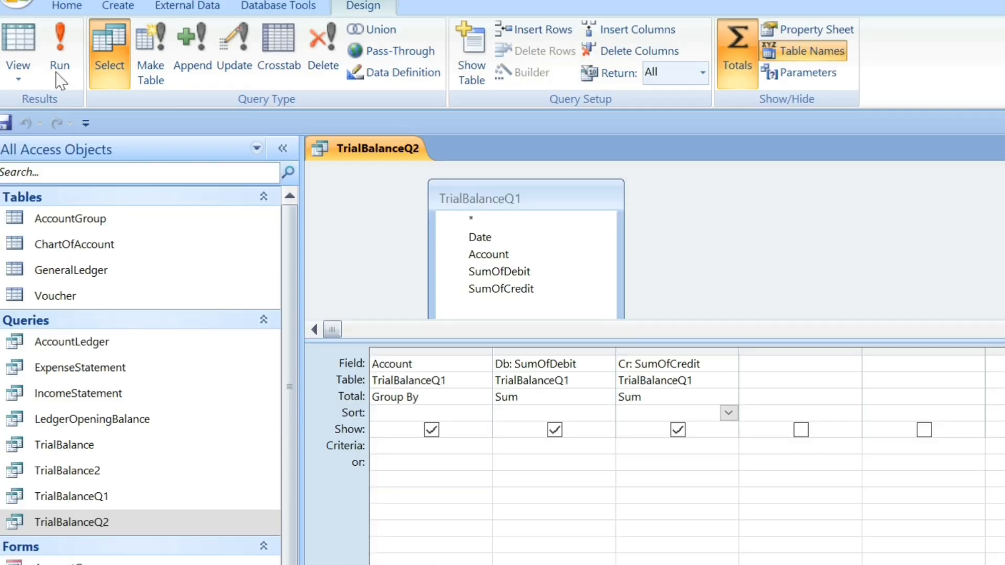
# Run the TrialBalanceQ2 query with BeginDate 21-08-2023 and EndDate 26-08-2023.
pyautogui.click(15, 73)
pyautogui.write('21-08-')
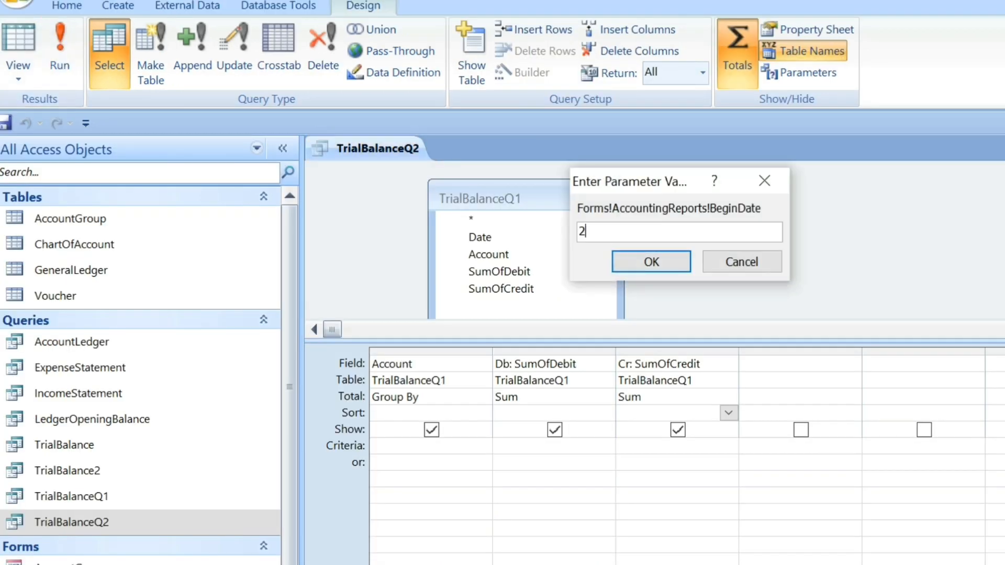
pyautogui.write('2023')
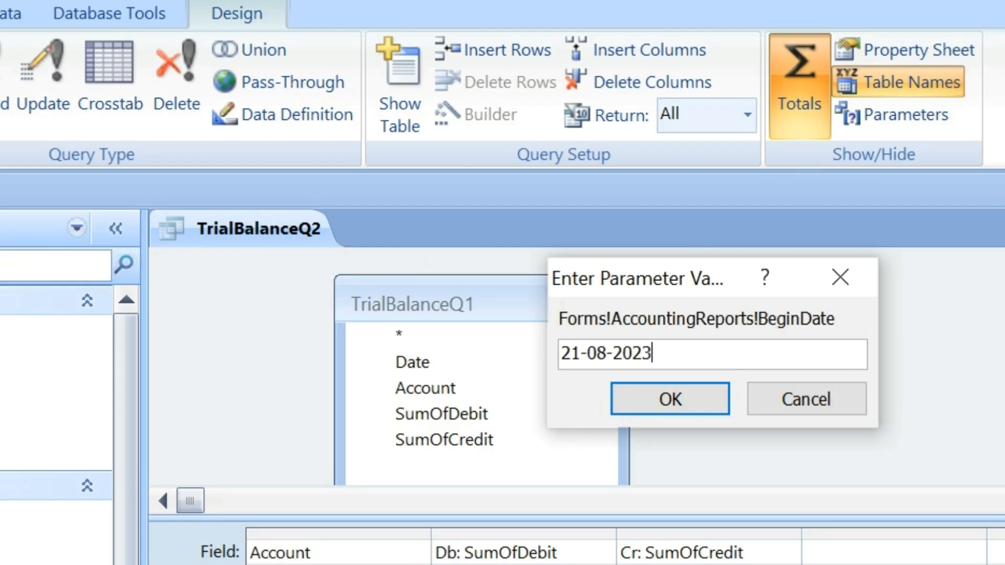
pyautogui.press('Return')
pyautogui.write('26')
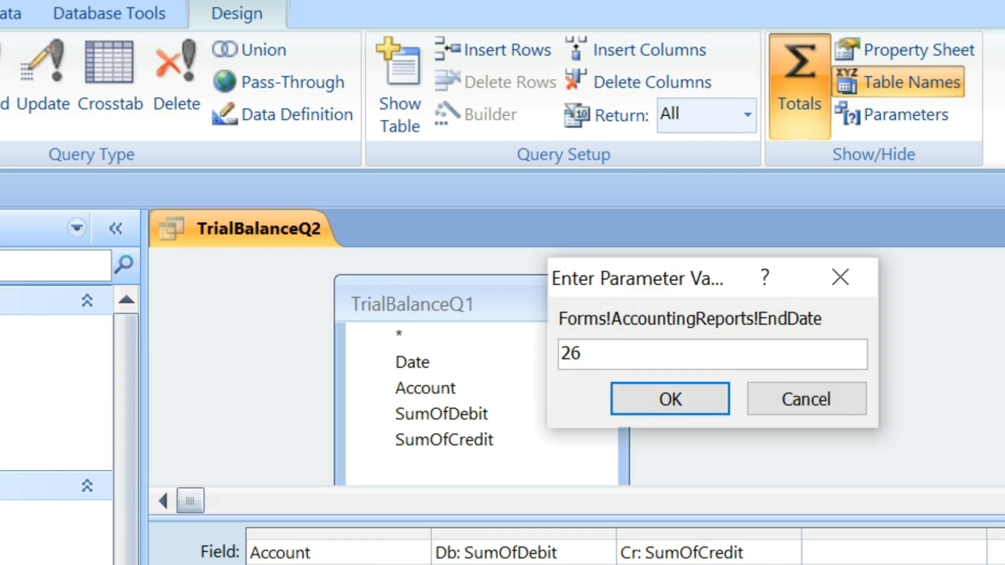
pyautogui.write('-08-2023')
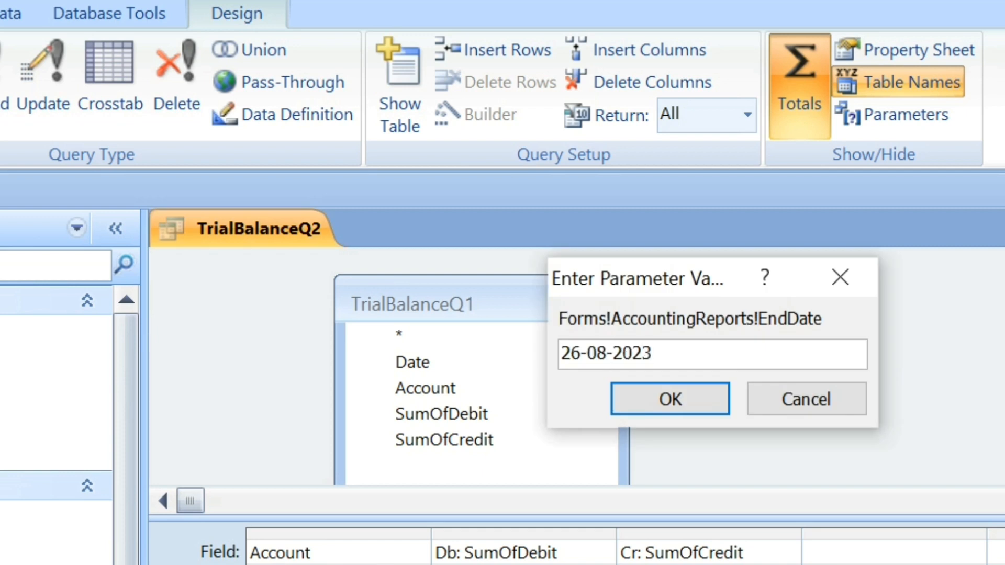
pyautogui.press('Return')
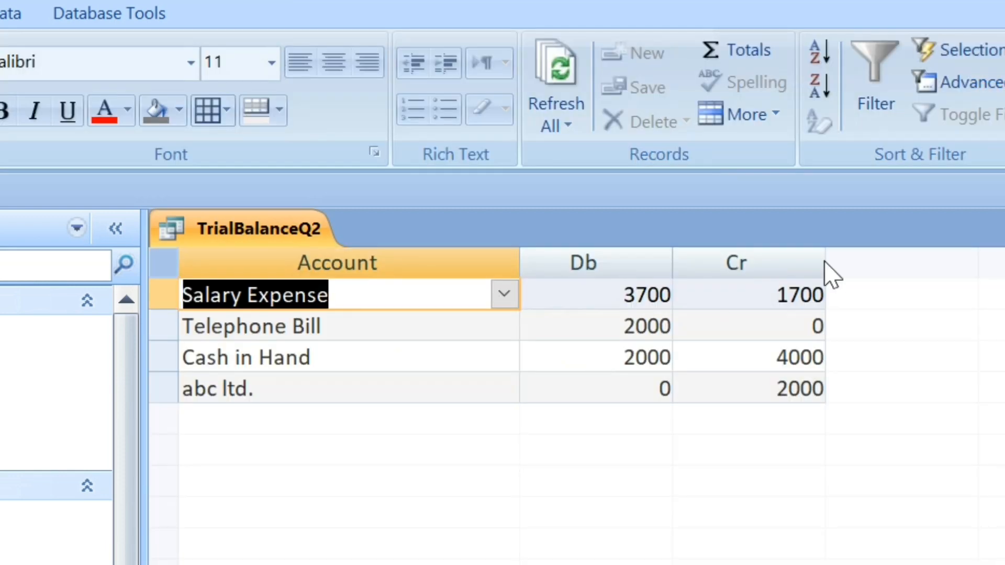
# Check the Salary Expense credit value, and close the TrialBalanceQ2 query without saving its design changes.
pyautogui.click(726, 289)
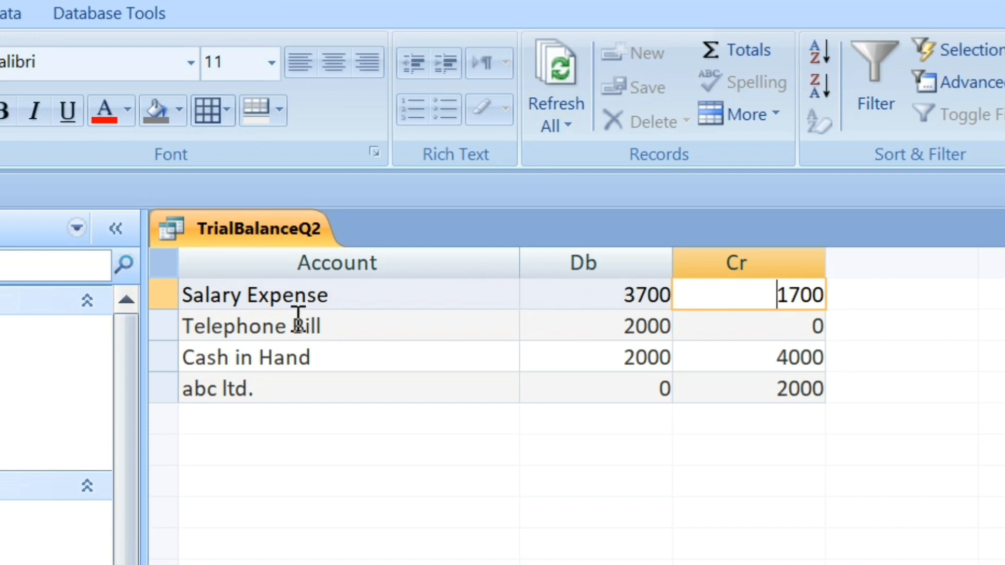
pyautogui.hotkey('ctrl', 'w')
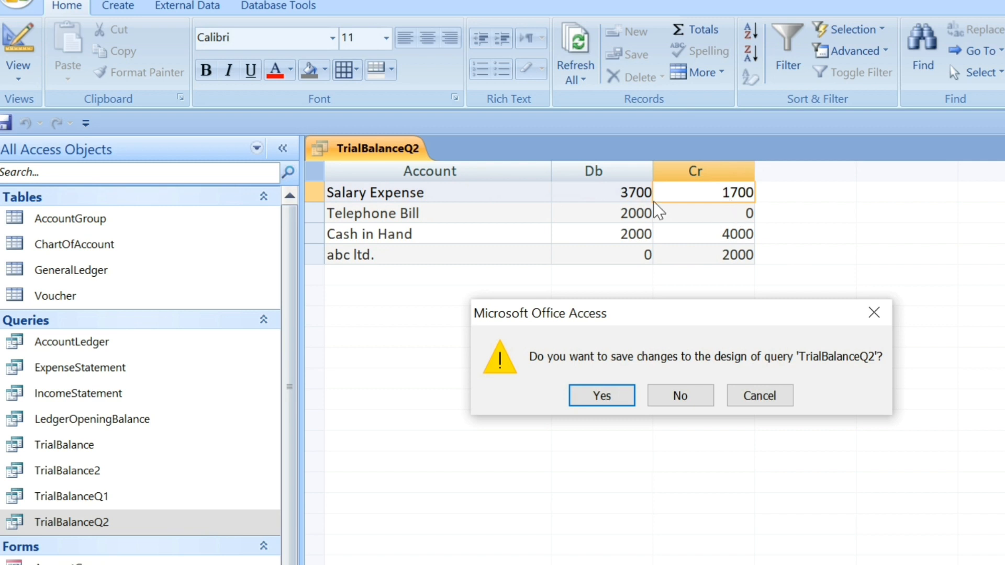
pyautogui.click(681, 396)
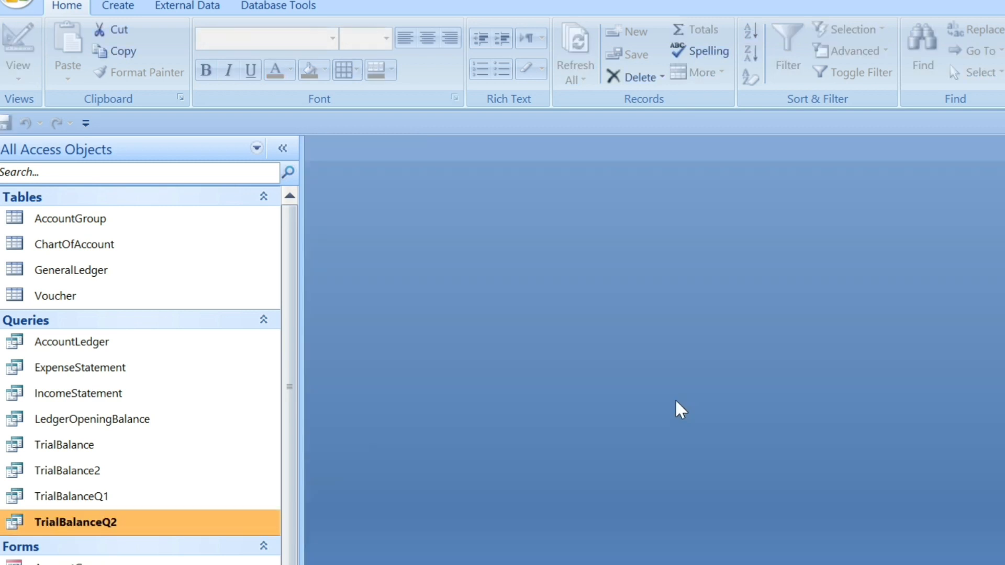
# Open the TrialBalance query in Design View and enlarge the source area to show all TrialBalanceQ2 fields.
pyautogui.click(96, 458)
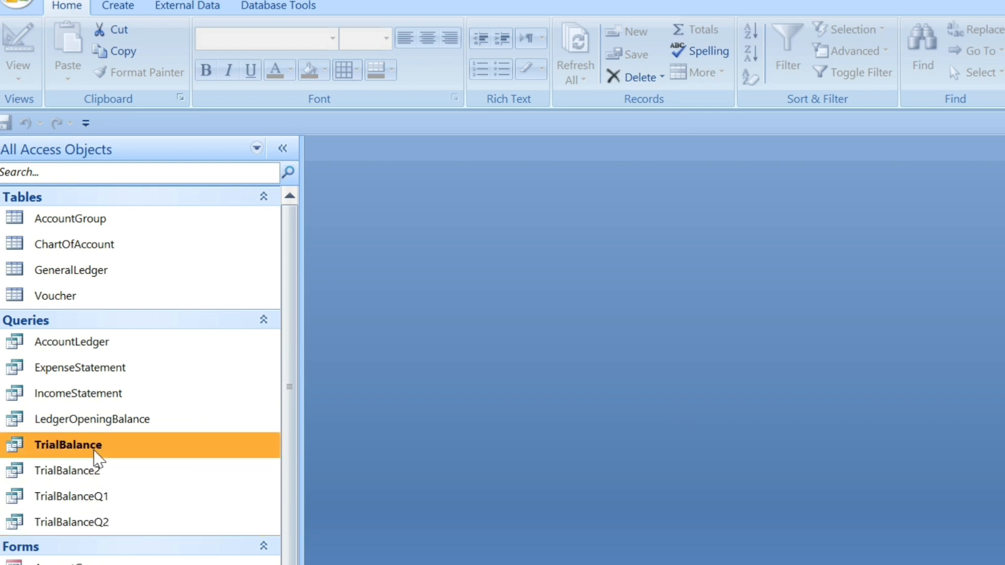
pyautogui.rightClick(96, 458)
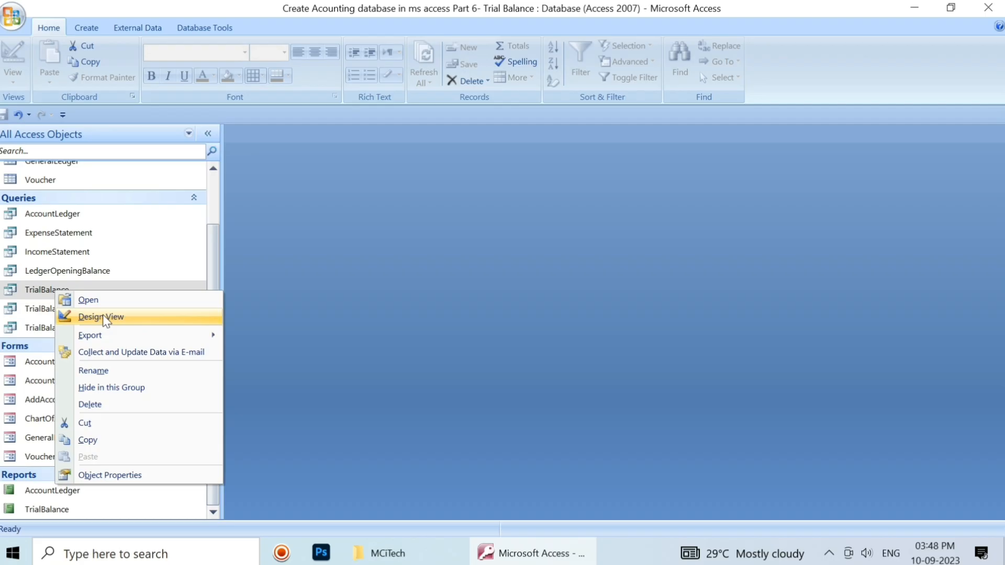
pyautogui.click(101, 317)
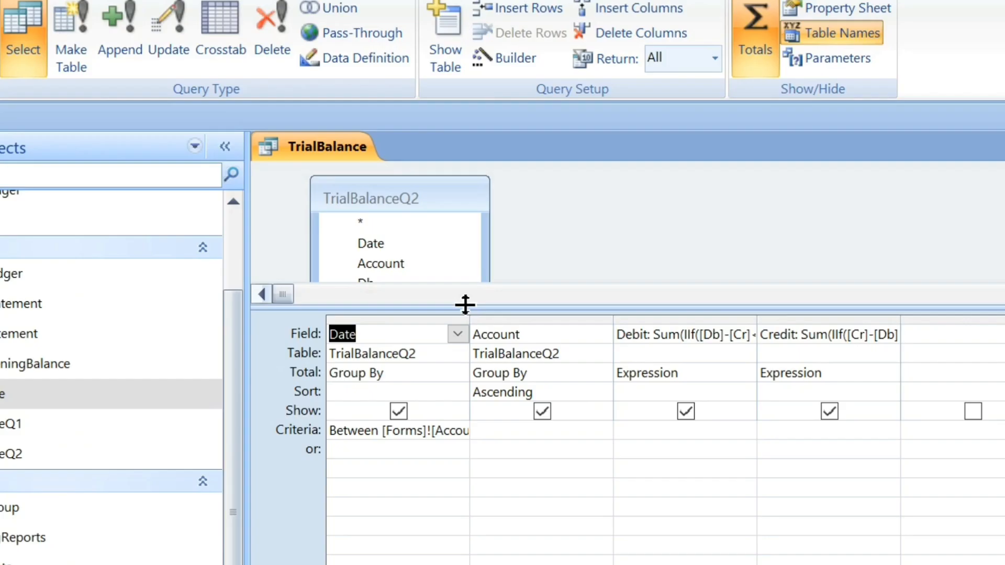
pyautogui.moveTo(358, 232); pyautogui.dragTo(383, 290)
pyautogui.click(378, 264)
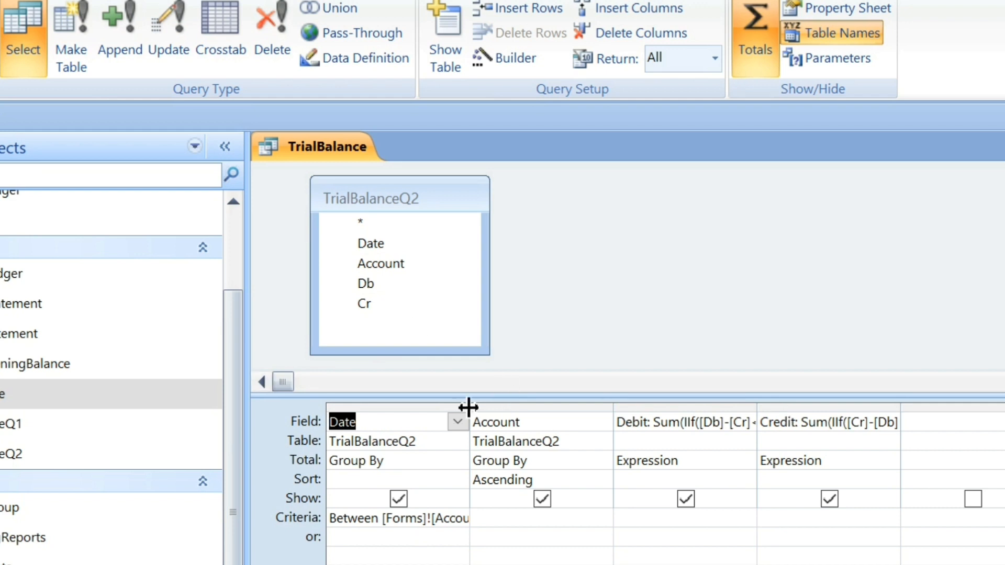
# Examine the Date column's Between criteria and its references to BeginDate and EndDate on the AccountingReports form.
pyautogui.moveTo(469, 407); pyautogui.dragTo(817, 404)
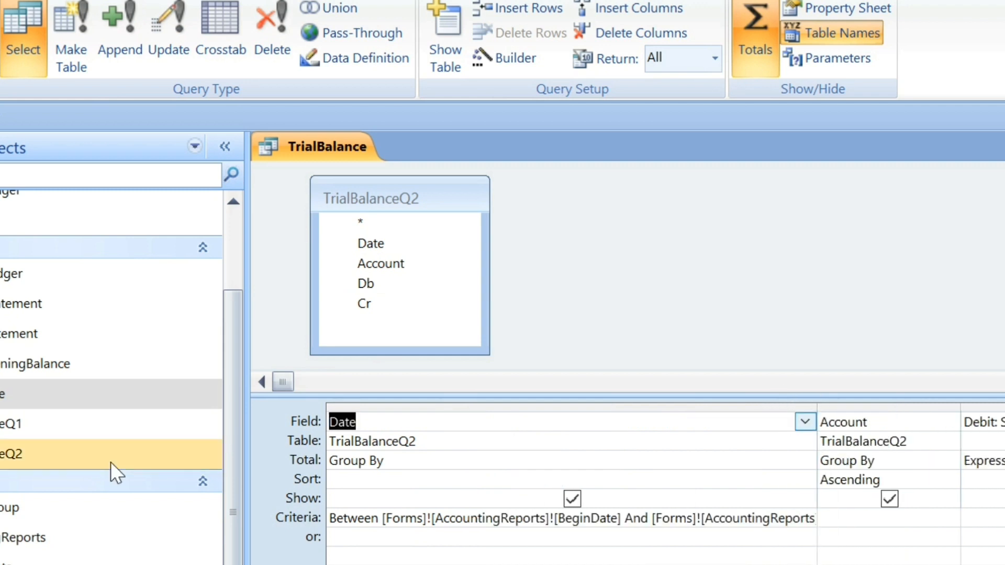
pyautogui.click(17, 530)
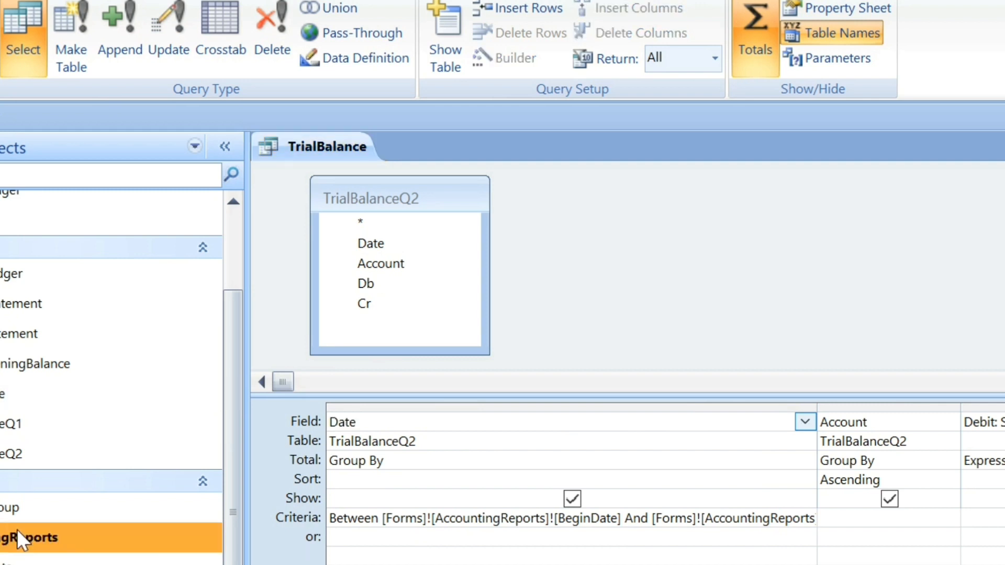
pyautogui.doubleClick(17, 529)
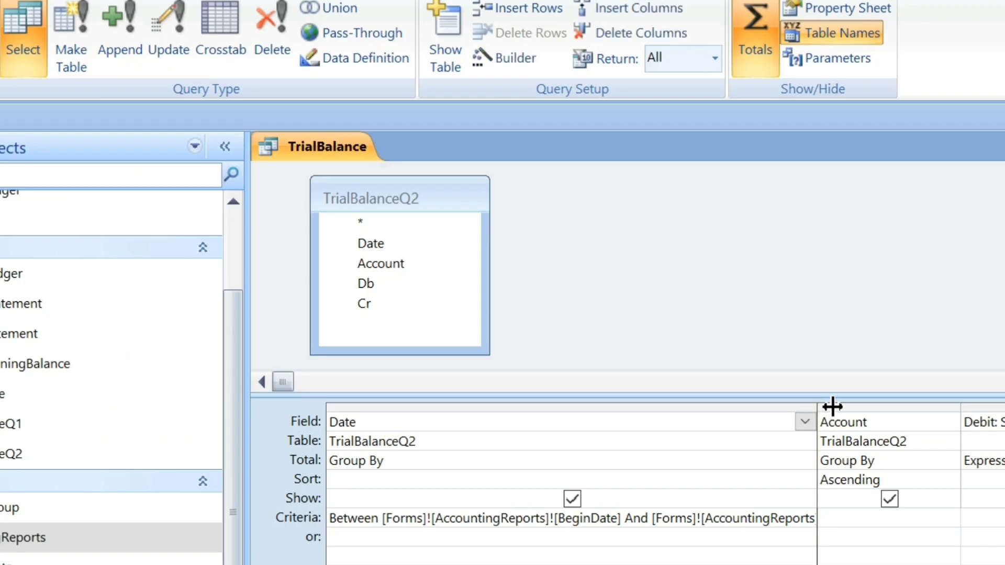
pyautogui.doubleClick(895, 329)
pyautogui.doubleClick(853, 519)
pyautogui.click(605, 499)
pyautogui.doubleClick(591, 519)
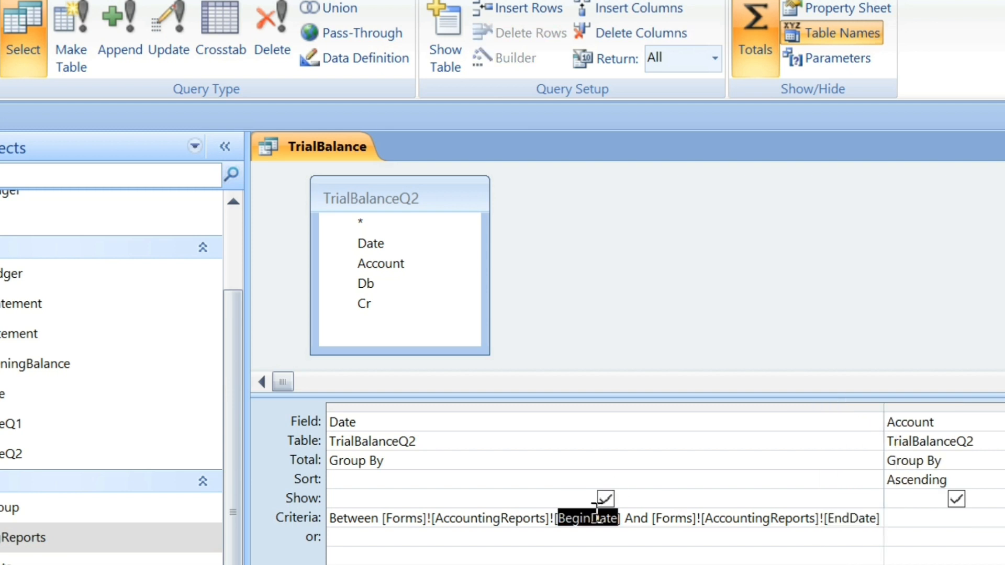
pyautogui.doubleClick(849, 518)
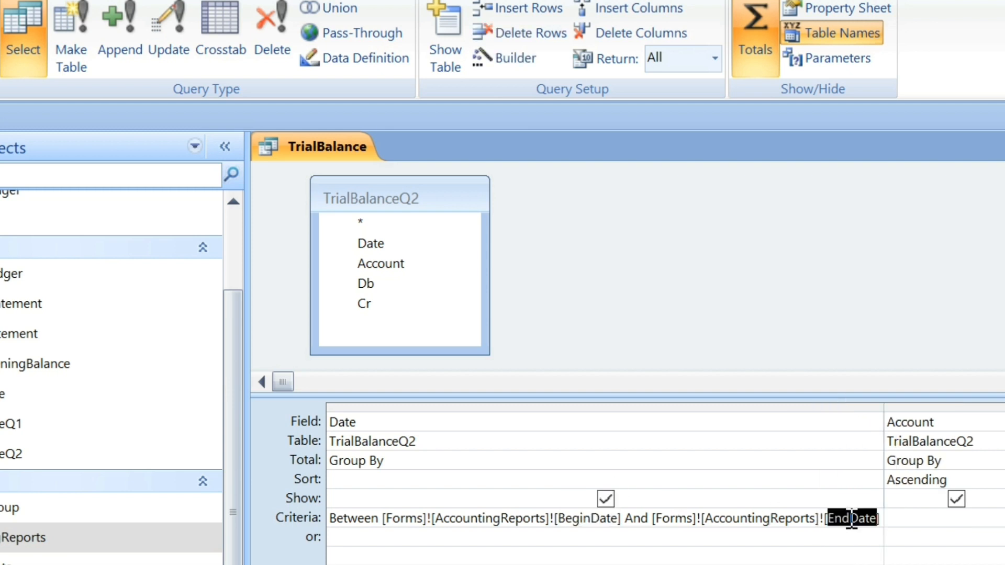
pyautogui.click(713, 545)
pyautogui.moveTo(885, 406); pyautogui.dragTo(505, 406)
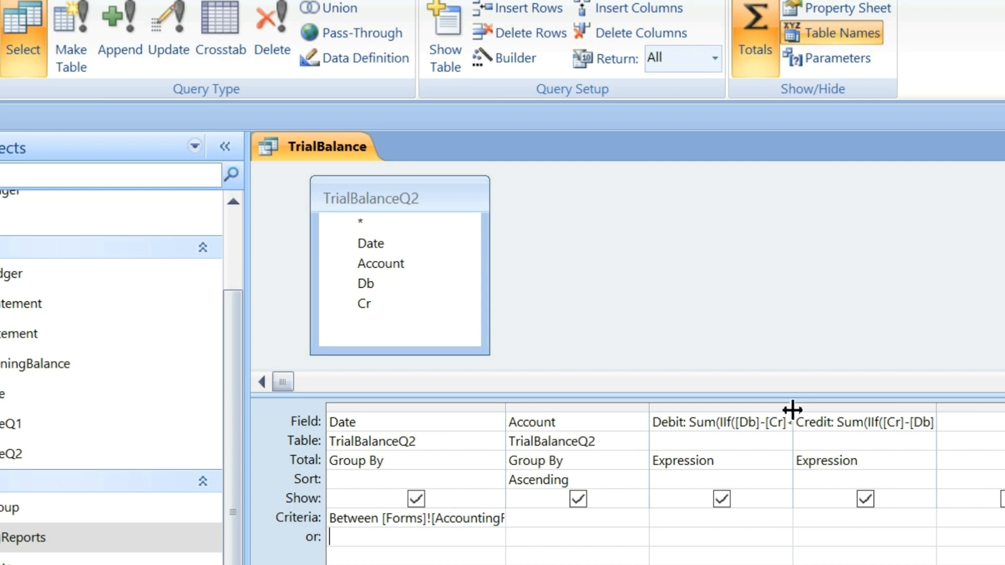
# Examine the Debit field's expression Sum(IIf([Db]-[Cr]<0,0,[Db]-[Cr])) and its Expression total setting.
pyautogui.moveTo(792, 410); pyautogui.dragTo(920, 413)
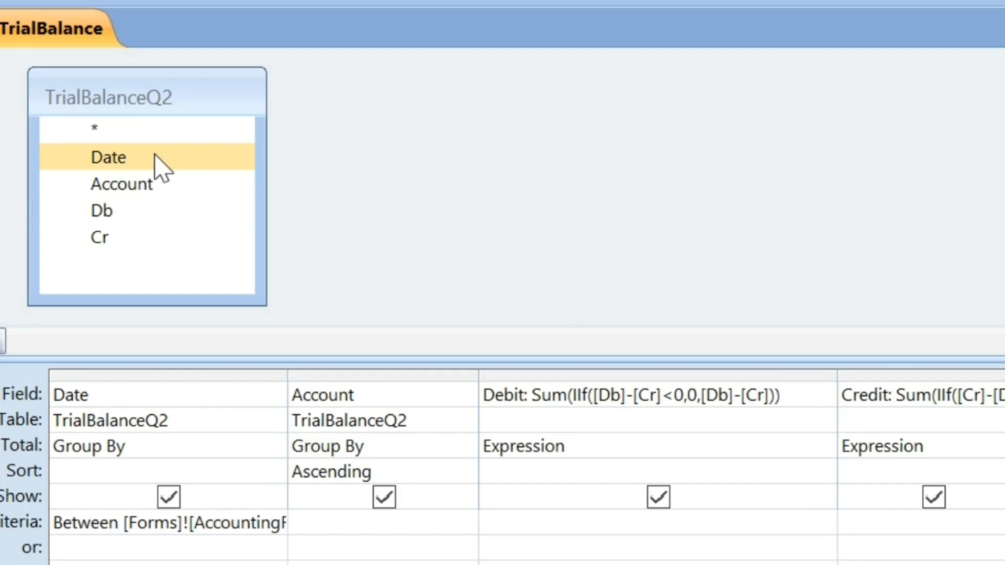
pyautogui.doubleClick(674, 417)
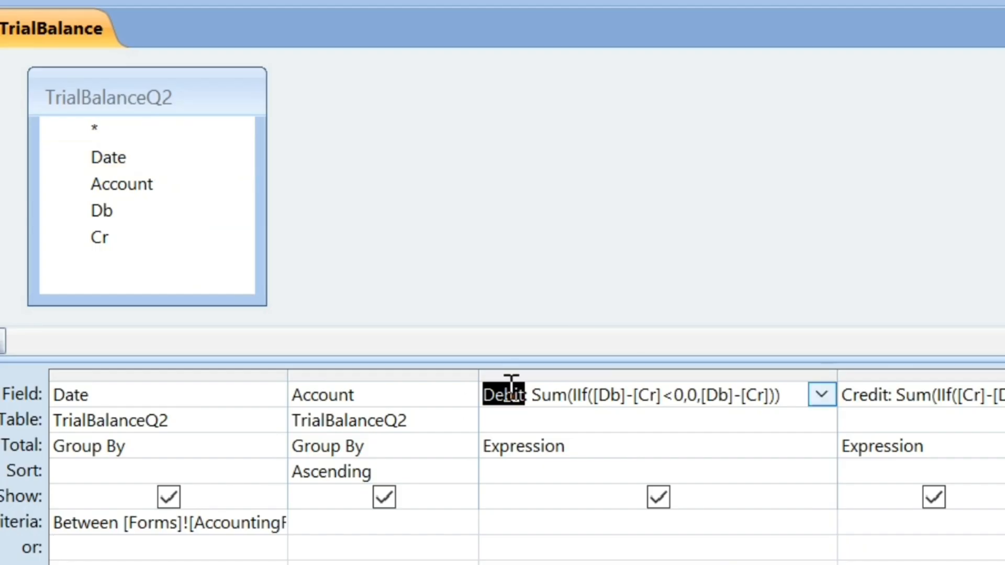
pyautogui.click(554, 403)
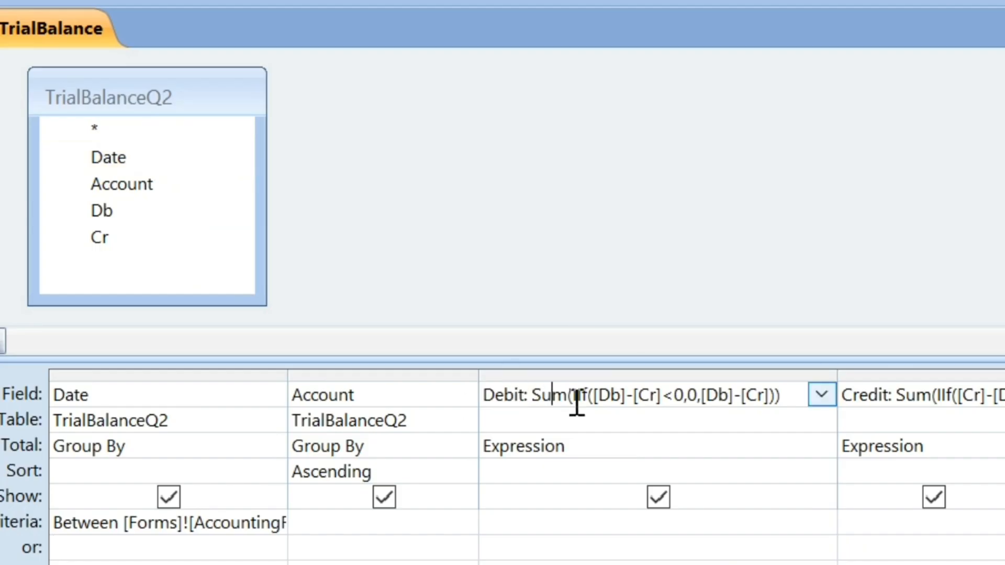
pyautogui.doubleClick(607, 394)
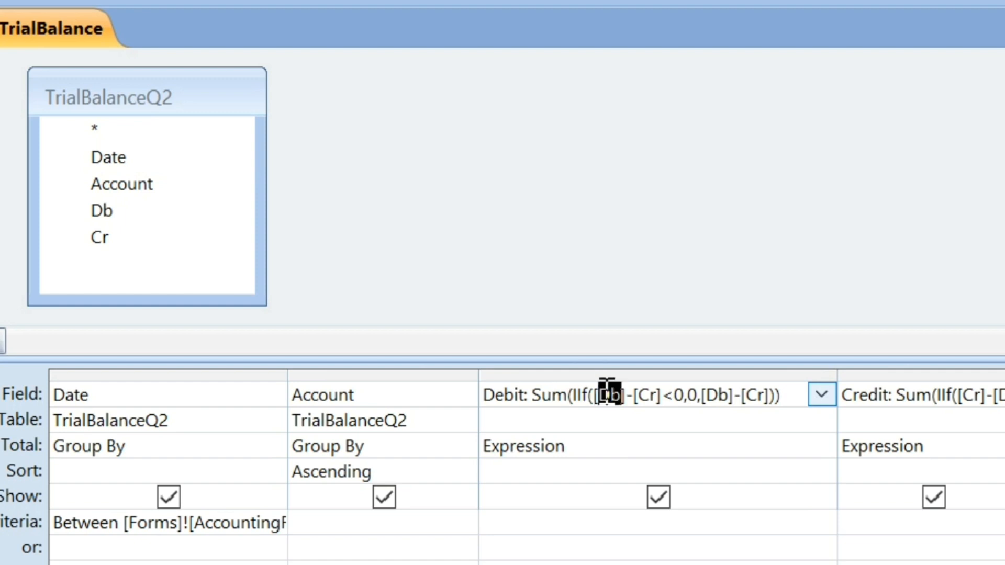
pyautogui.doubleClick(648, 395)
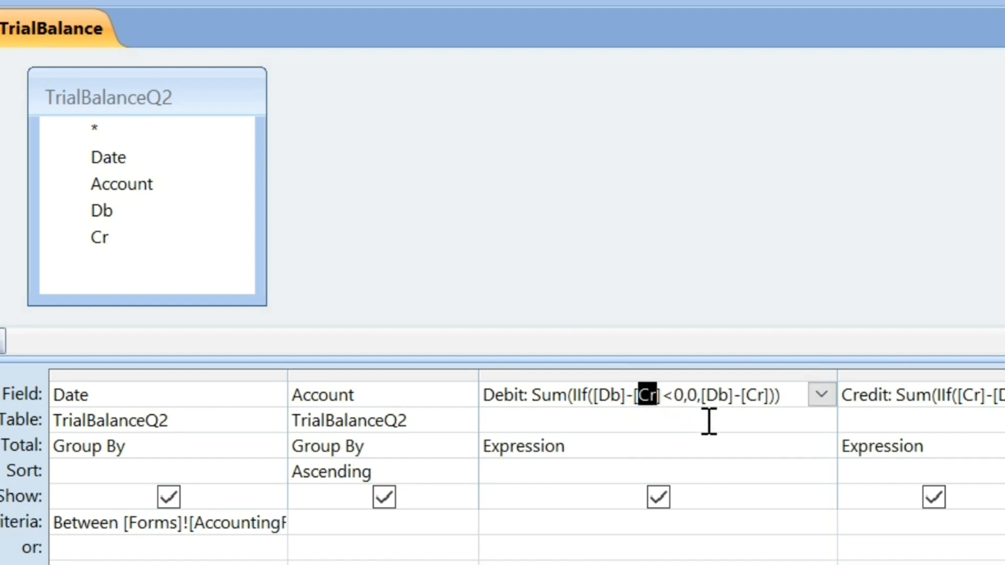
pyautogui.click(692, 401)
pyautogui.moveTo(839, 376); pyautogui.dragTo(677, 374)
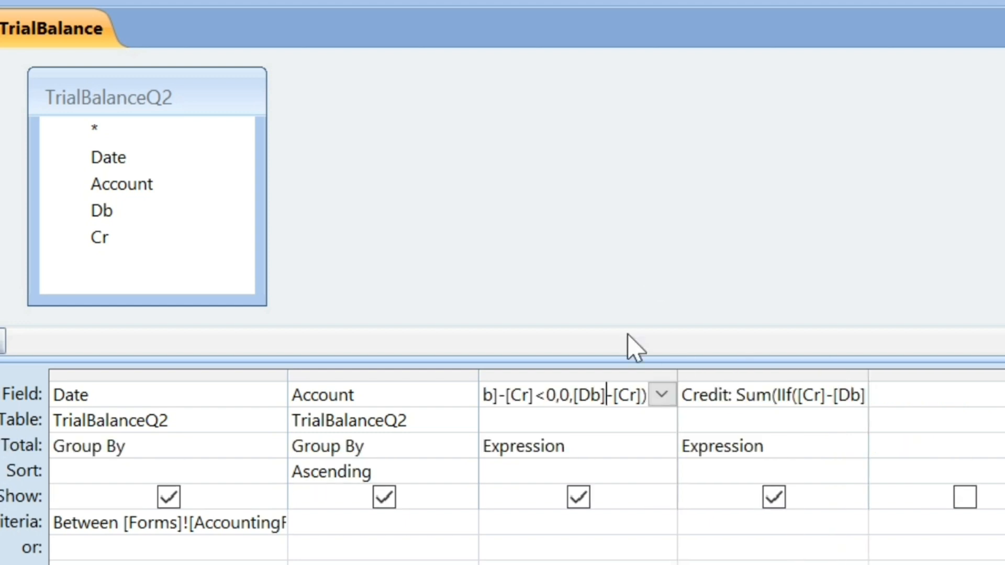
pyautogui.click(631, 456)
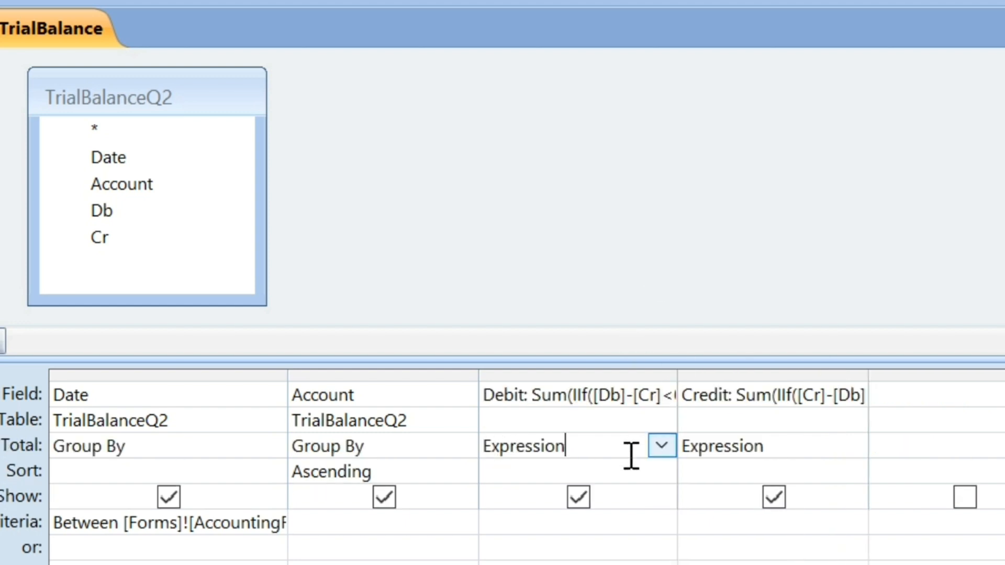
pyautogui.click(662, 447)
pyautogui.press('Escape')
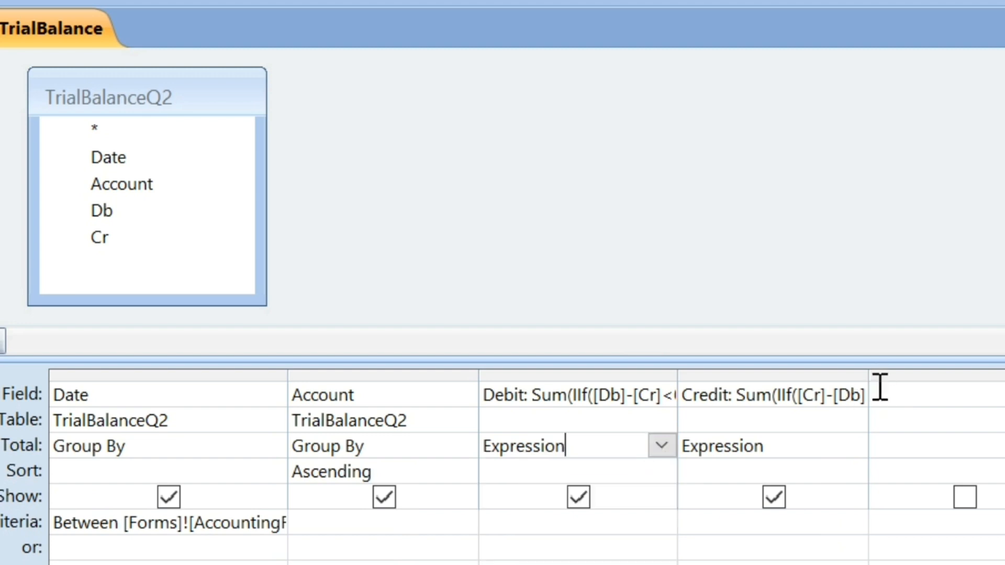
# Widen the Credit column and examine its expression Sum(IIf([Cr]-[Db]<0,0,[Cr]-[Db])).
pyautogui.moveTo(1001, 359); pyautogui.dragTo(1004, 367)
pyautogui.click(749, 401)
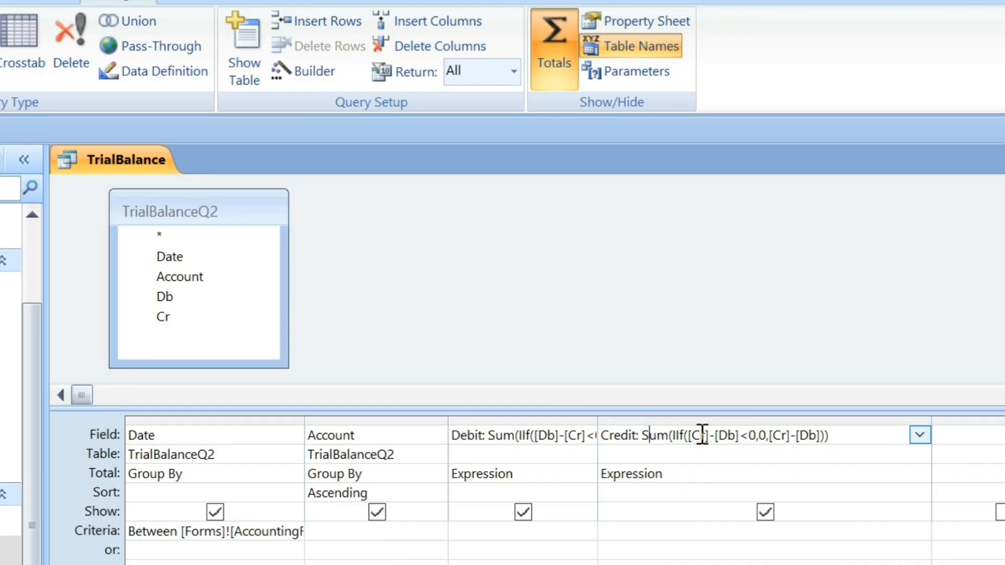
pyautogui.doubleClick(702, 435)
pyautogui.doubleClick(734, 435)
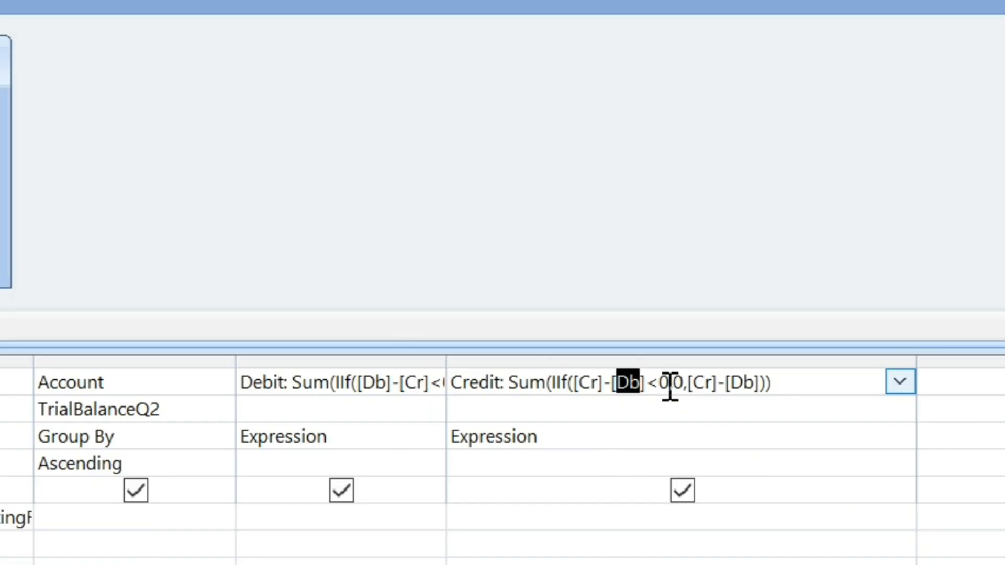
pyautogui.click(675, 387)
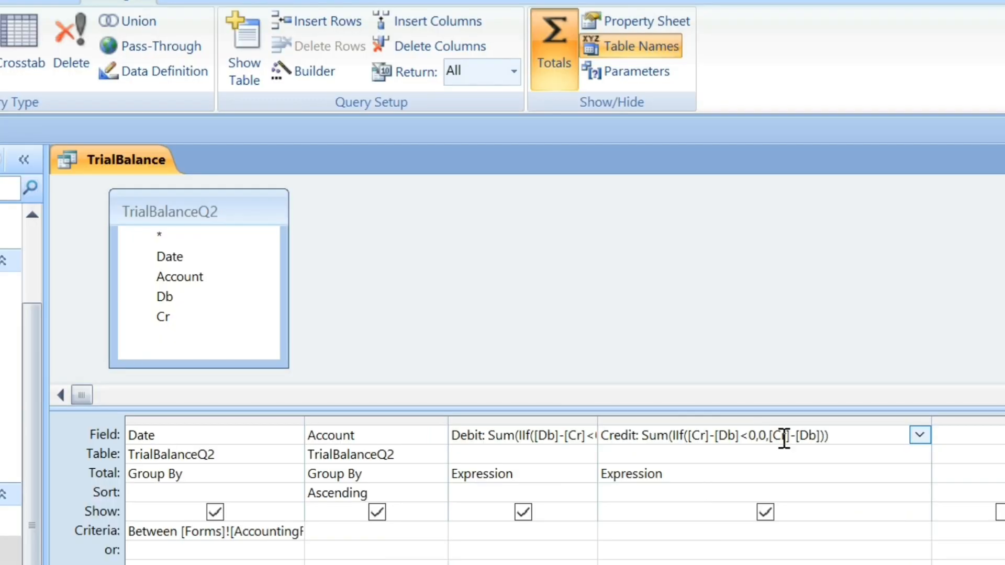
pyautogui.doubleClick(784, 436)
pyautogui.click(807, 435)
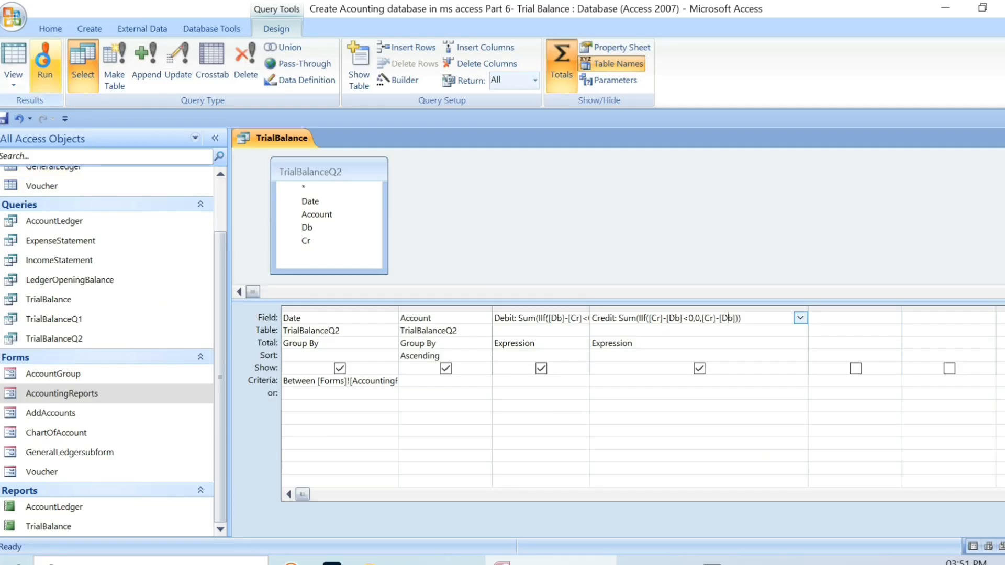
# Run the TrialBalance query with BeginDate 21-08-2023 and EndDate 26-08-2023.
pyautogui.click(45, 62)
pyautogui.write('2')
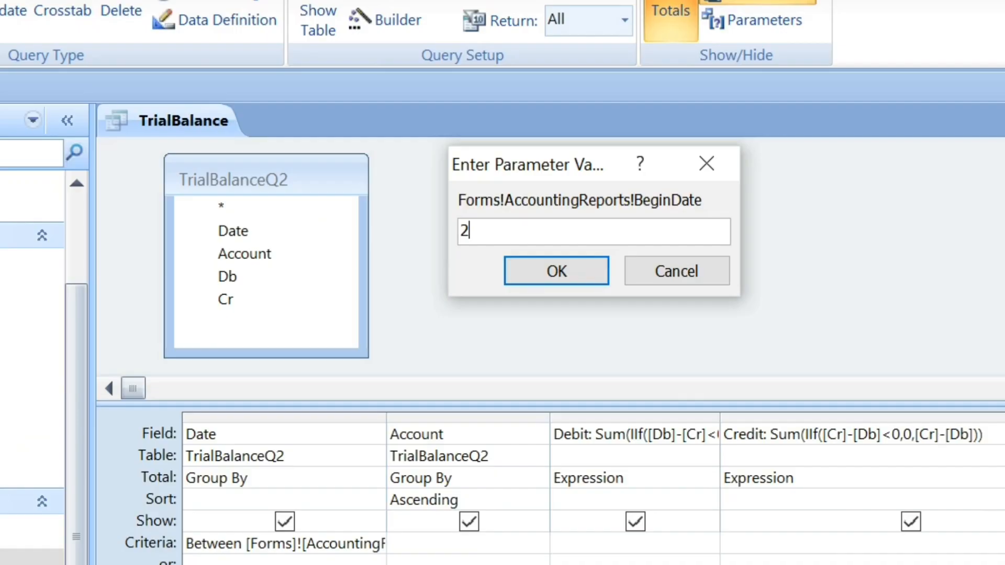
pyautogui.write('1-08-2023')
pyautogui.press('Return')
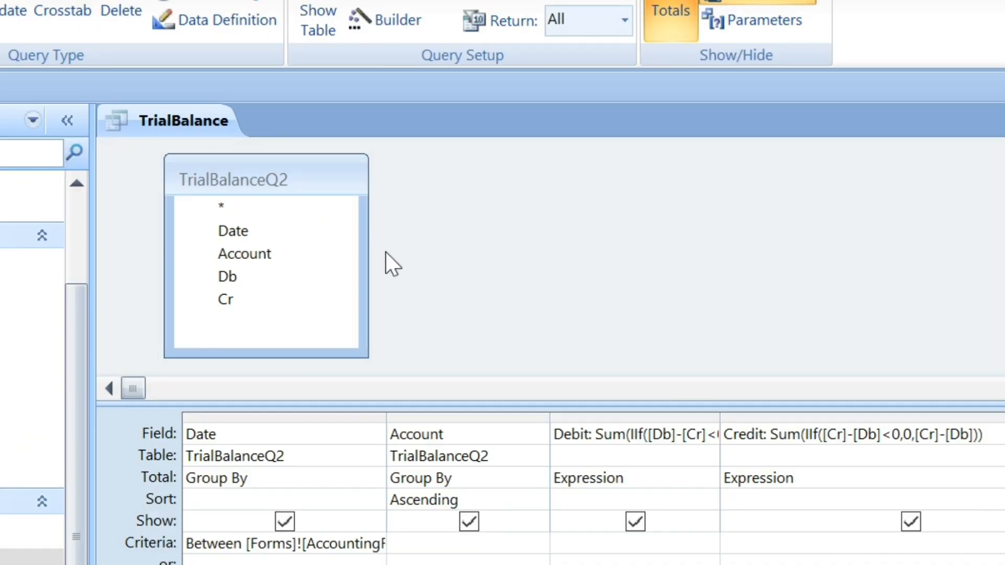
pyautogui.write('26-08-')
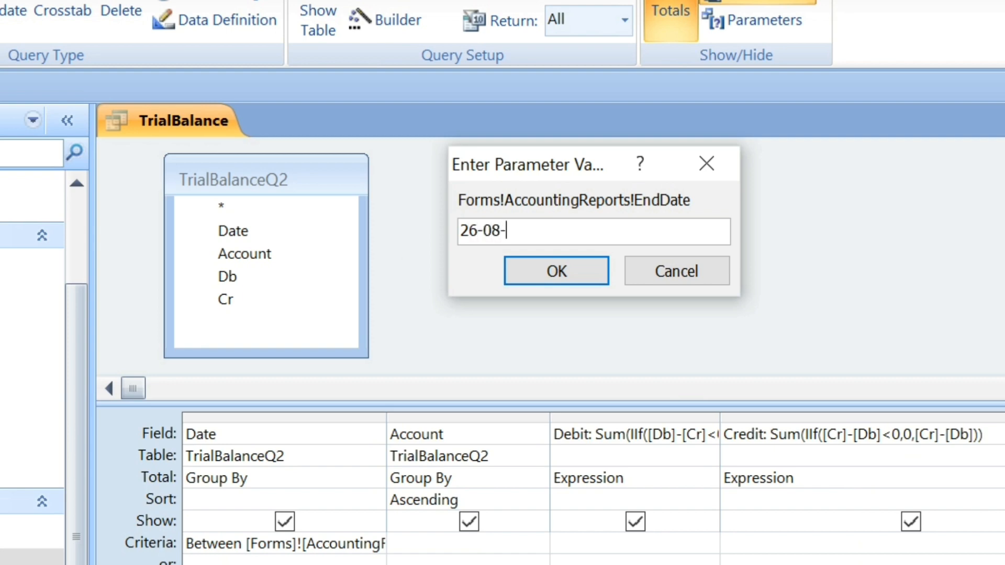
pyautogui.write('2023')
pyautogui.press('Return')
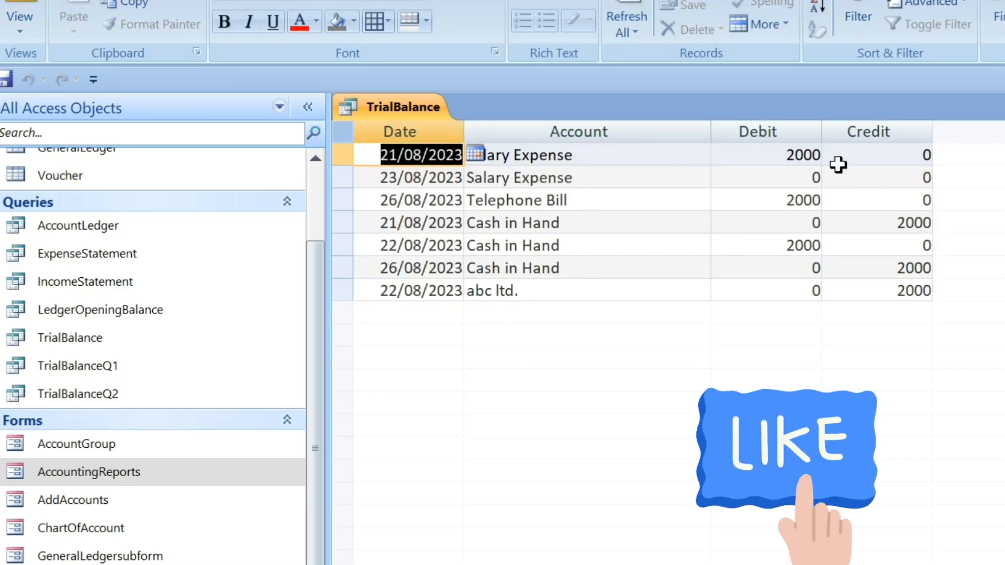
# Open the TrialBalanceQ2 query results for BeginDate 21-08-2023 and EndDate 26-08-2023, and check the first Salary Expense row.
pyautogui.click(124, 394)
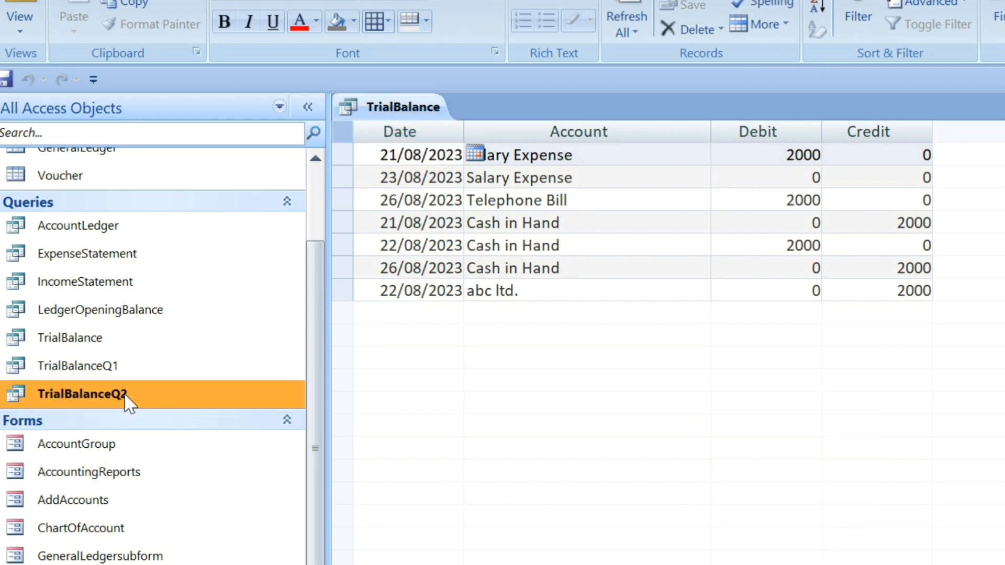
pyautogui.doubleClick(125, 393)
pyautogui.write('21')
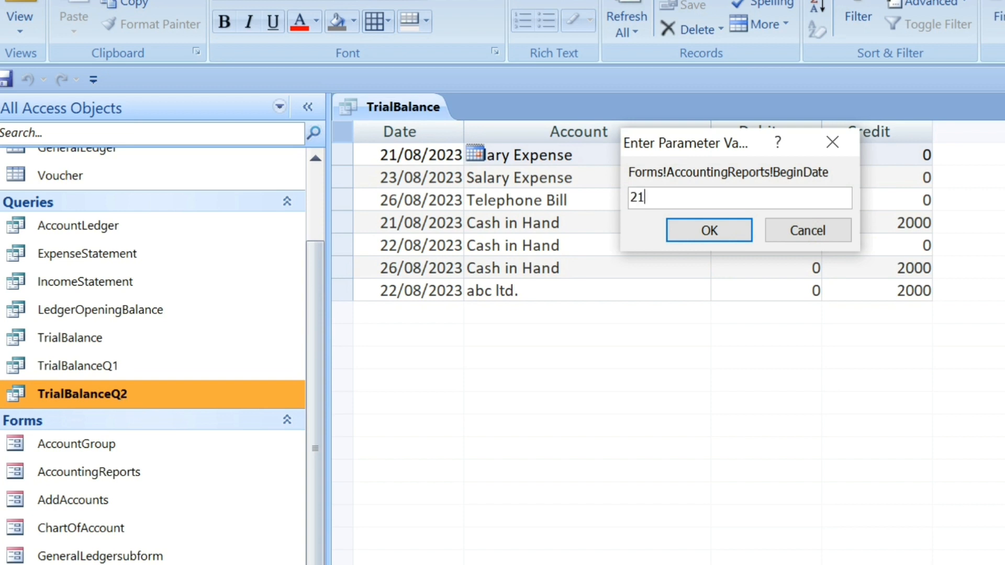
pyautogui.write('-08-2023')
pyautogui.press('Return')
pyautogui.write('26-08-')
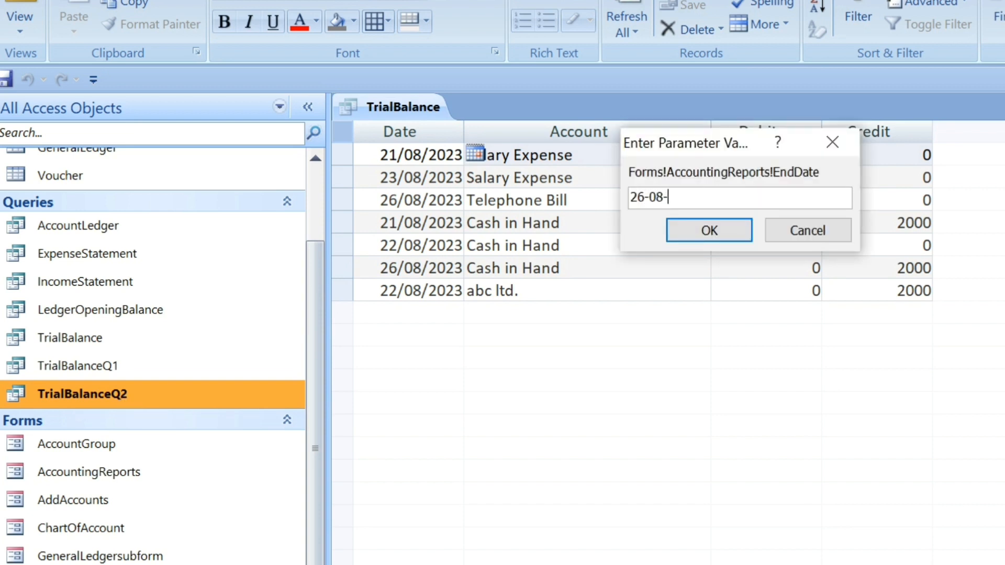
pyautogui.write('2023')
pyautogui.press('Return')
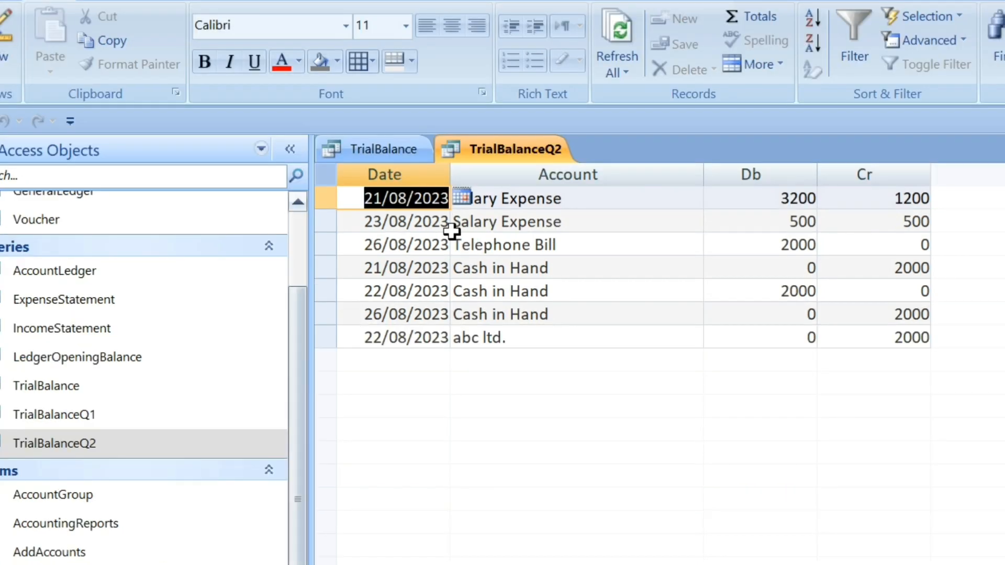
pyautogui.click(615, 197)
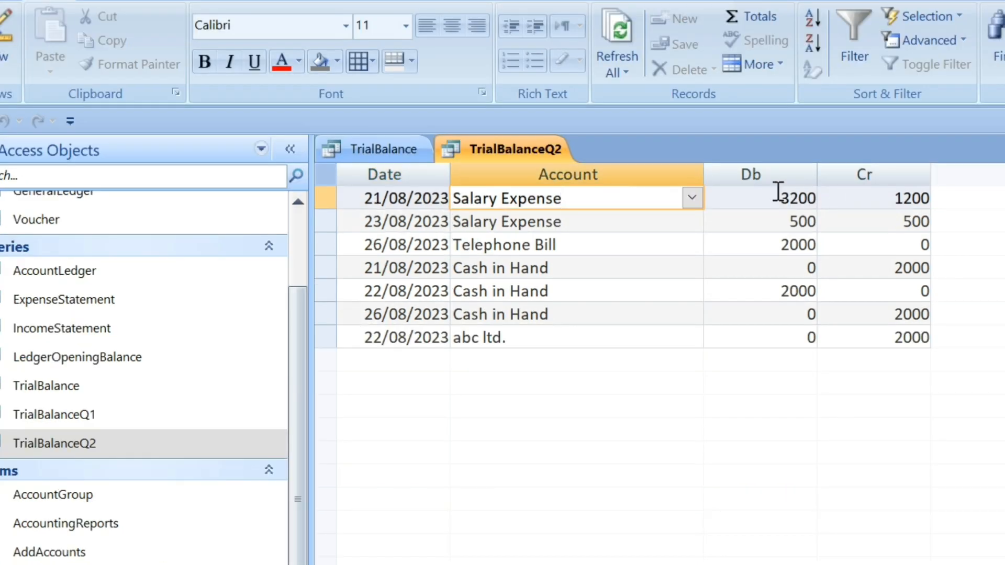
# Compare the first Salary Expense row's Db and Cr values in TrialBalanceQ2 with its Debit and Credit in TrialBalance.
pyautogui.press('Tab')
pyautogui.click(893, 198)
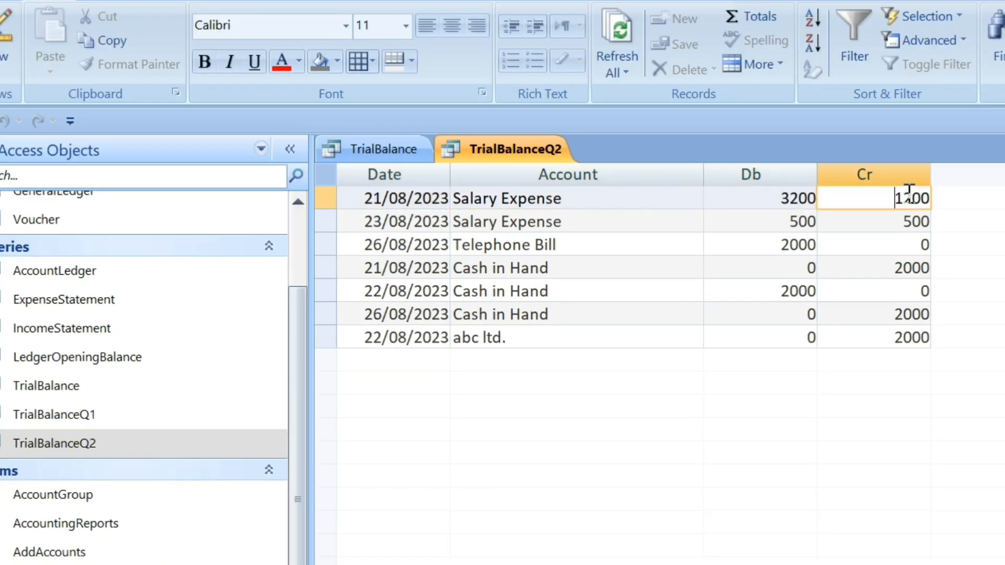
pyautogui.hotkey('shift', 'End')
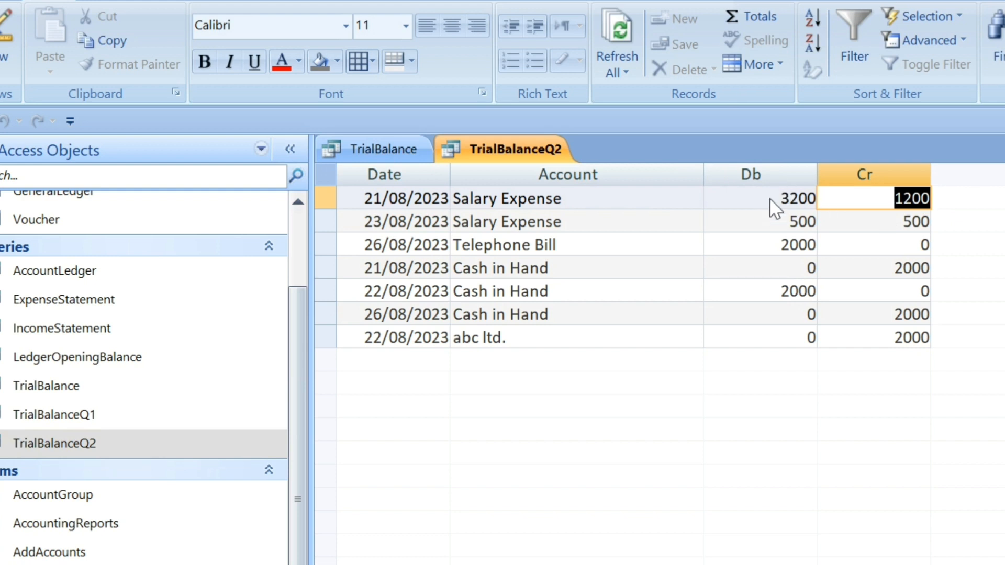
pyautogui.click(395, 148)
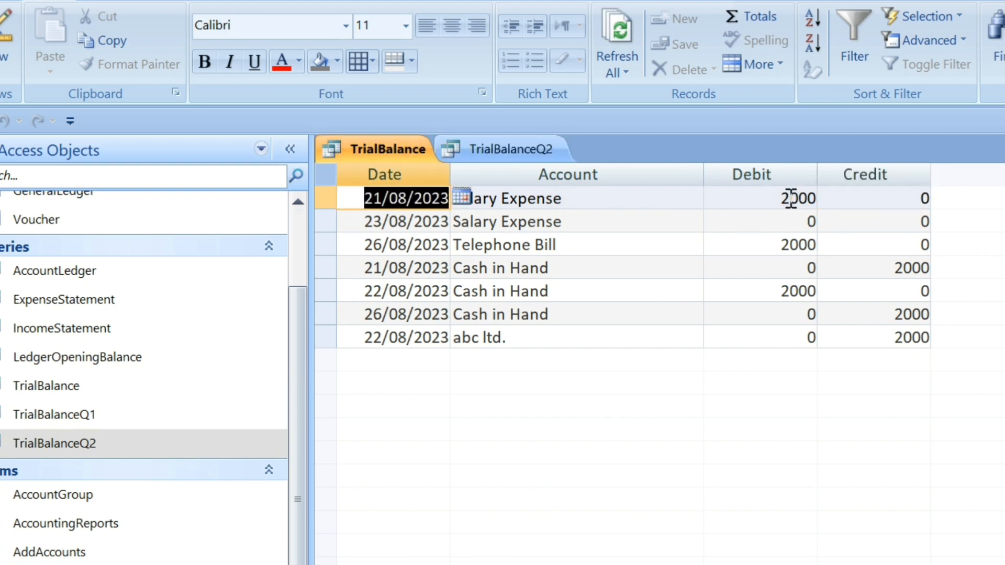
pyautogui.moveTo(865, 196); pyautogui.dragTo(1004, 212)
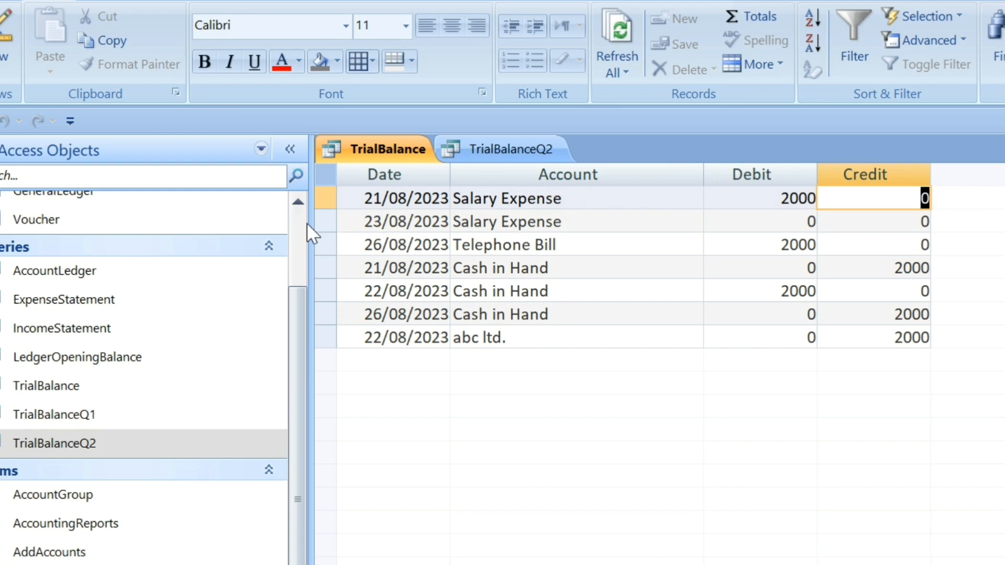
# Check the second Salary Expense, Telephone Bill and first Cash in Hand rows in TrialBalance, and close the query, saving its design changes.
pyautogui.scroll(2, 301, 224)
pyautogui.click(327, 219)
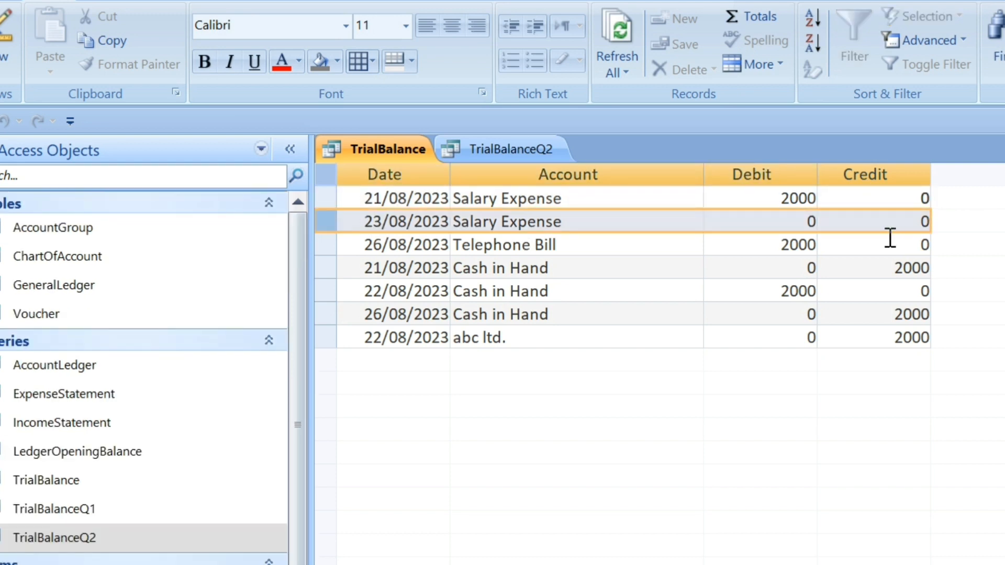
pyautogui.click(327, 243)
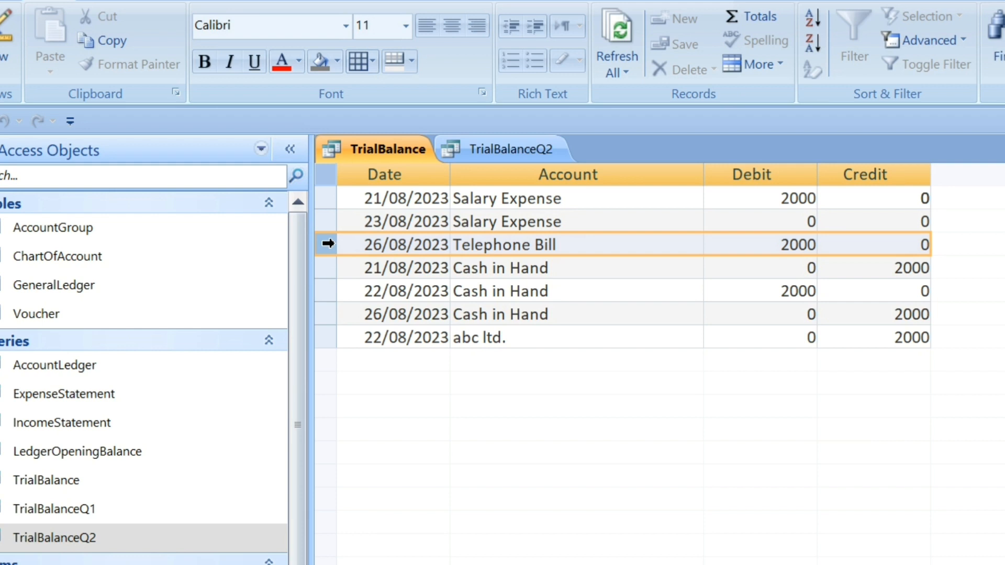
pyautogui.click(340, 268)
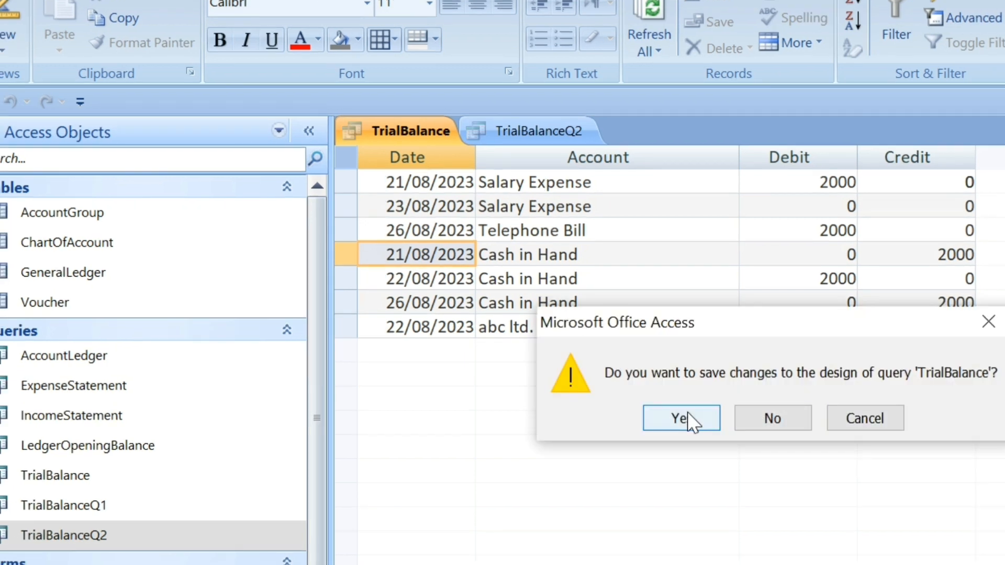
pyautogui.click(688, 413)
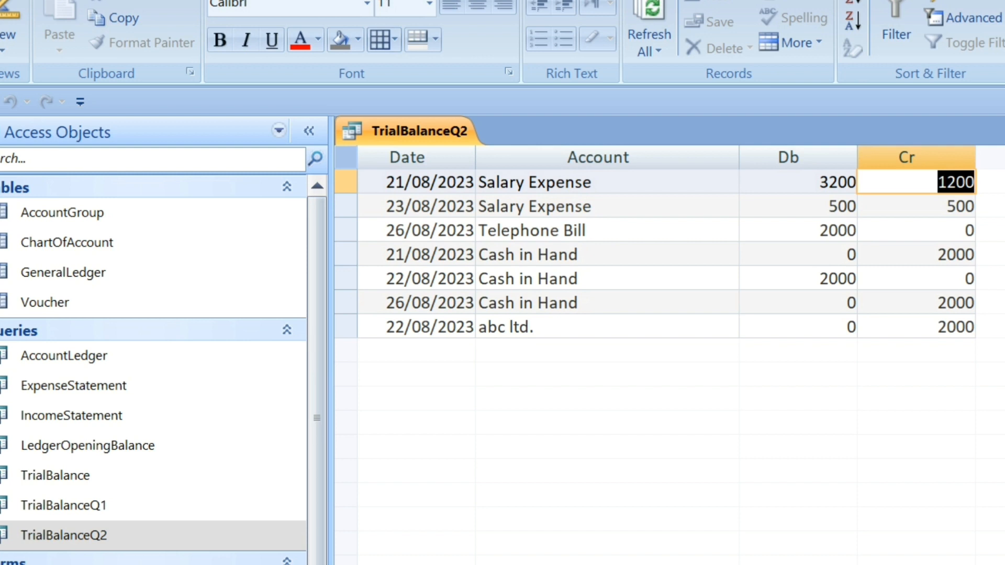
# Check the Cr and Db values of the 23/08/2023 Salary Expense row in TrialBalanceQ2 and close the query.
pyautogui.click(873, 204)
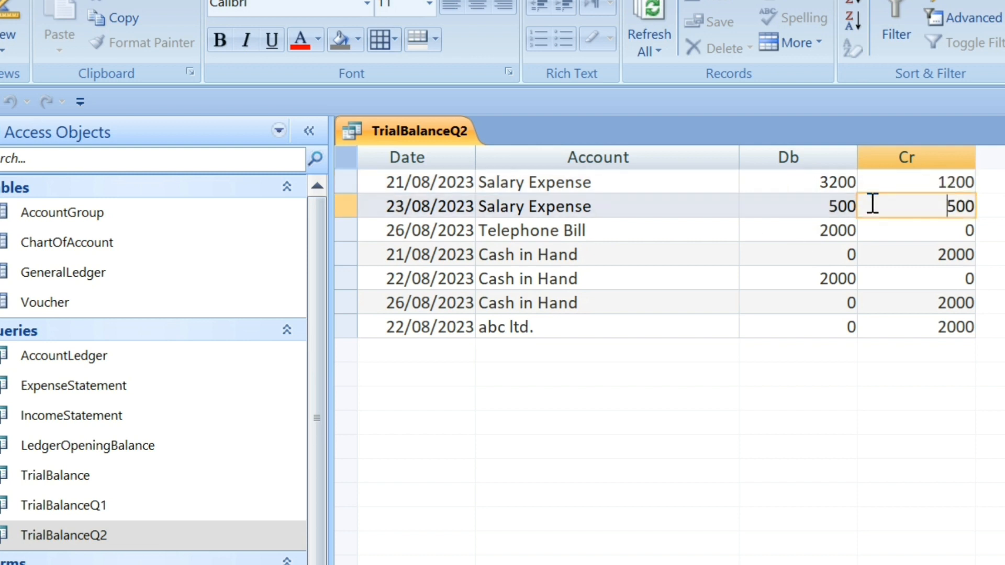
pyautogui.doubleClick(826, 204)
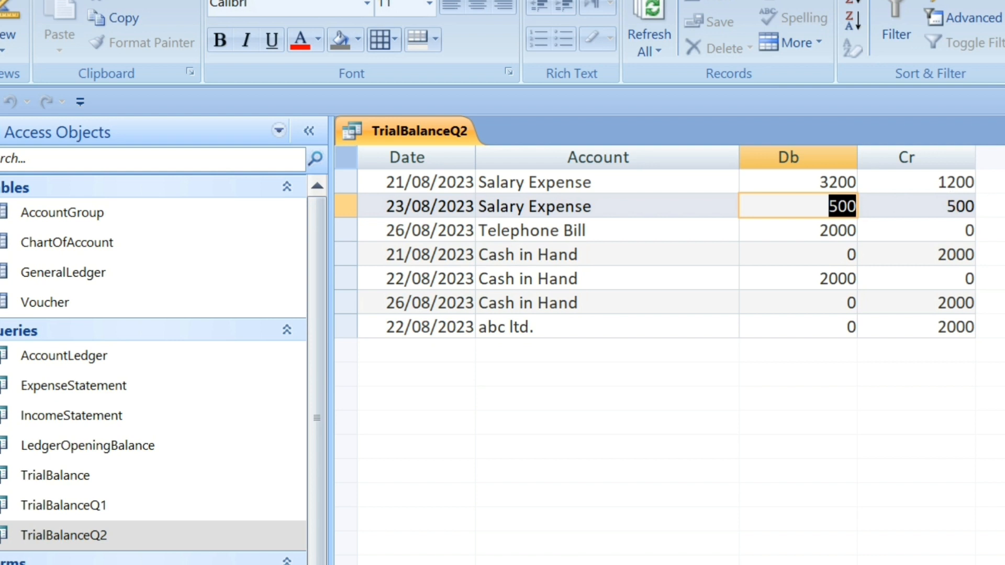
pyautogui.hotkey('ctrl', 'w')
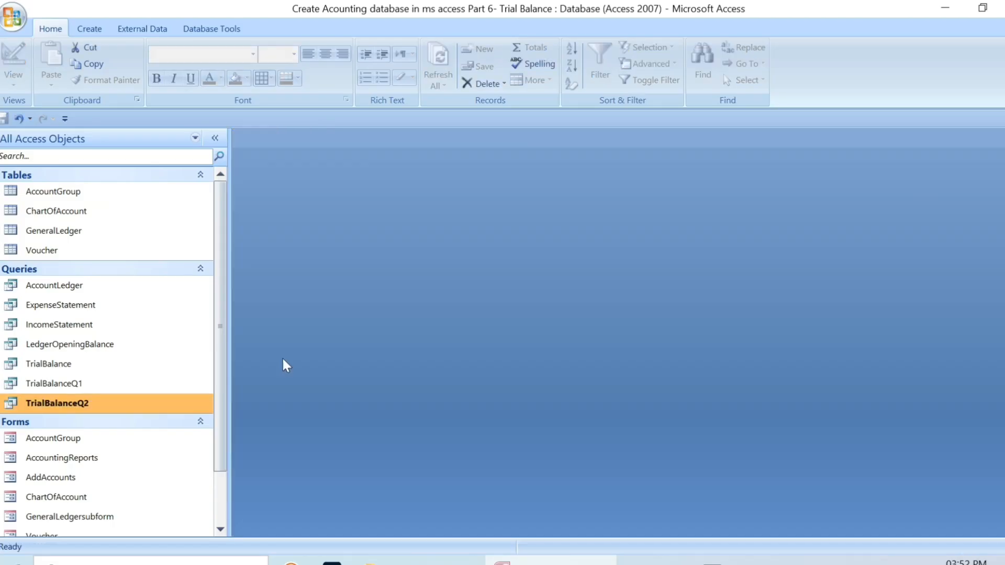
# Generate a basic report from the TrialBalance query with BeginDate 21-08-2023 and EndDate 26-08-2023, and close it without saving.
pyautogui.click(86, 366)
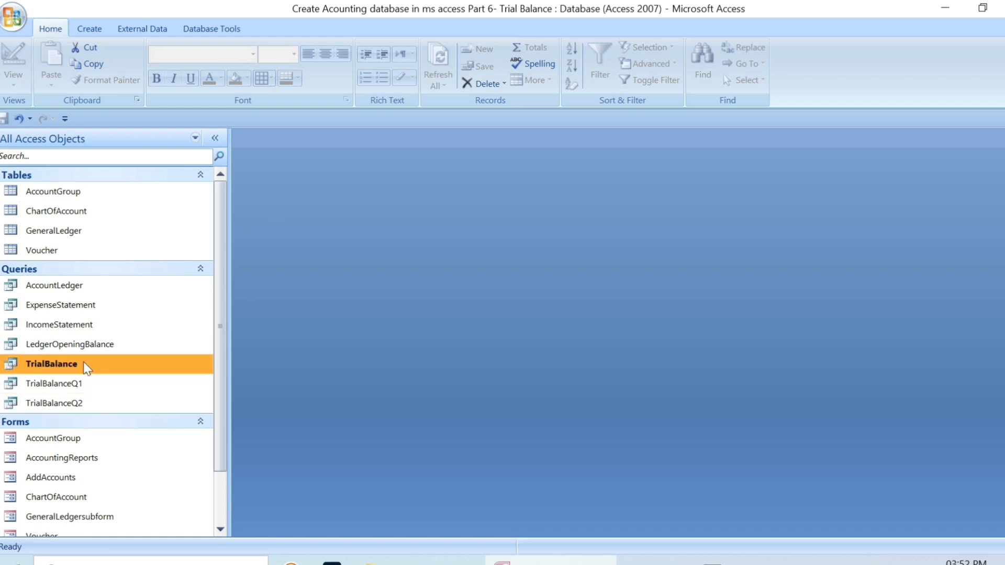
pyautogui.click(88, 29)
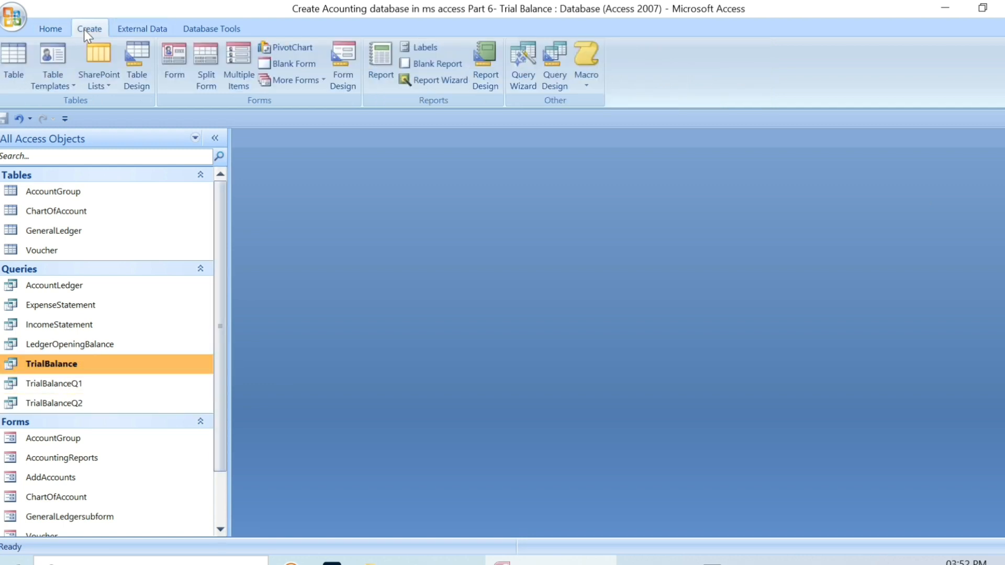
pyautogui.click(375, 77)
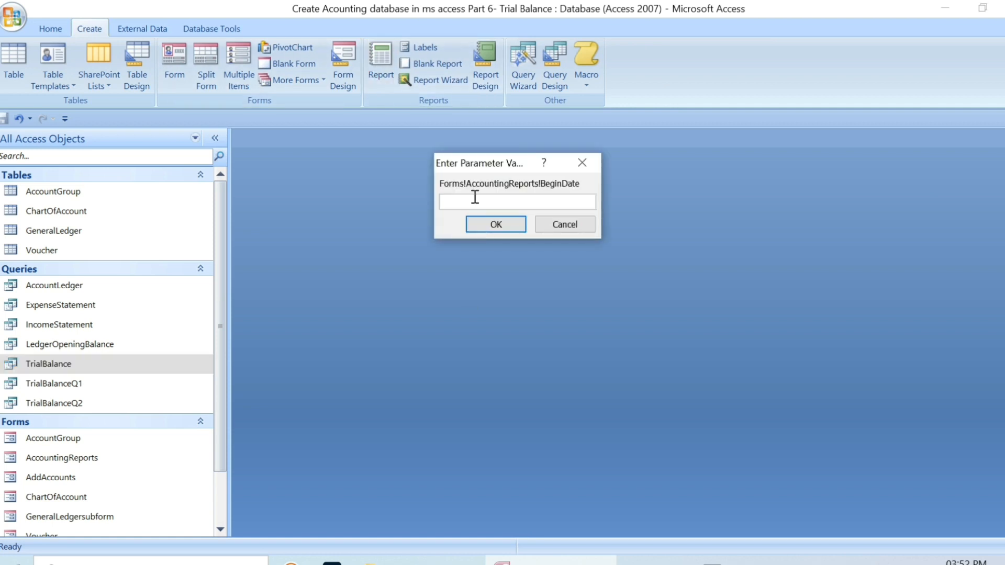
pyautogui.write('21')
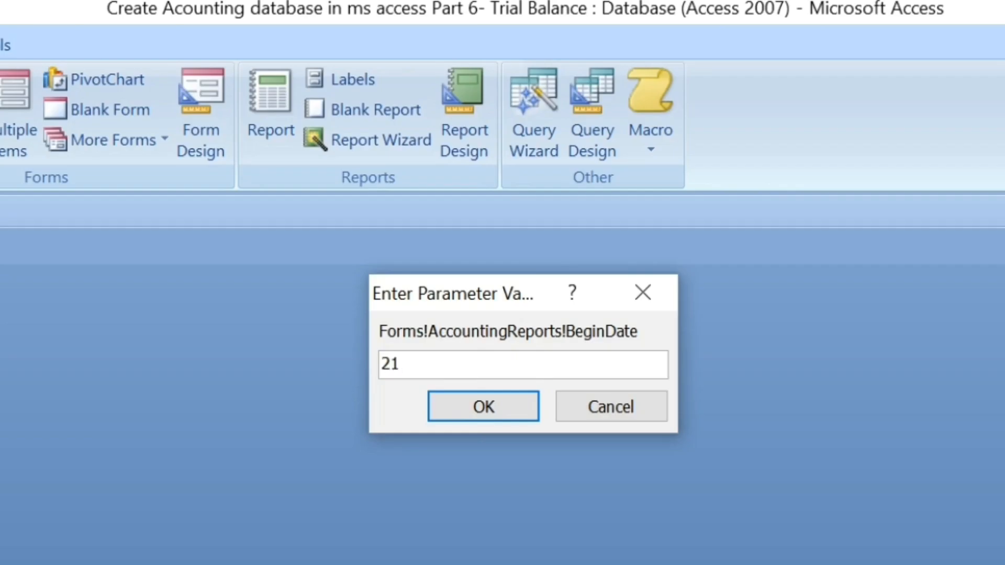
pyautogui.write('-08-2023')
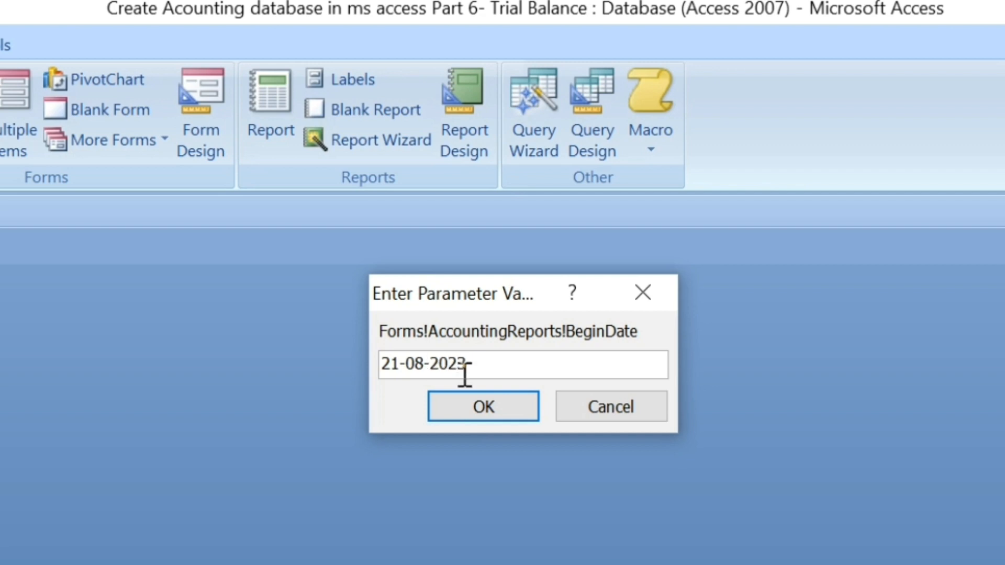
pyautogui.press('Return')
pyautogui.write('26-08')
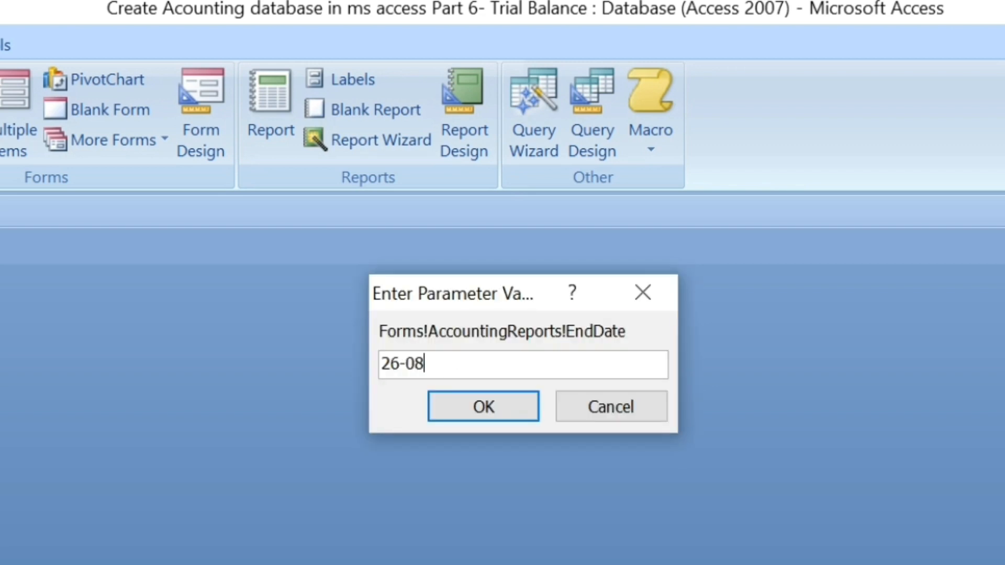
pyautogui.write('-2023')
pyautogui.press('Return')
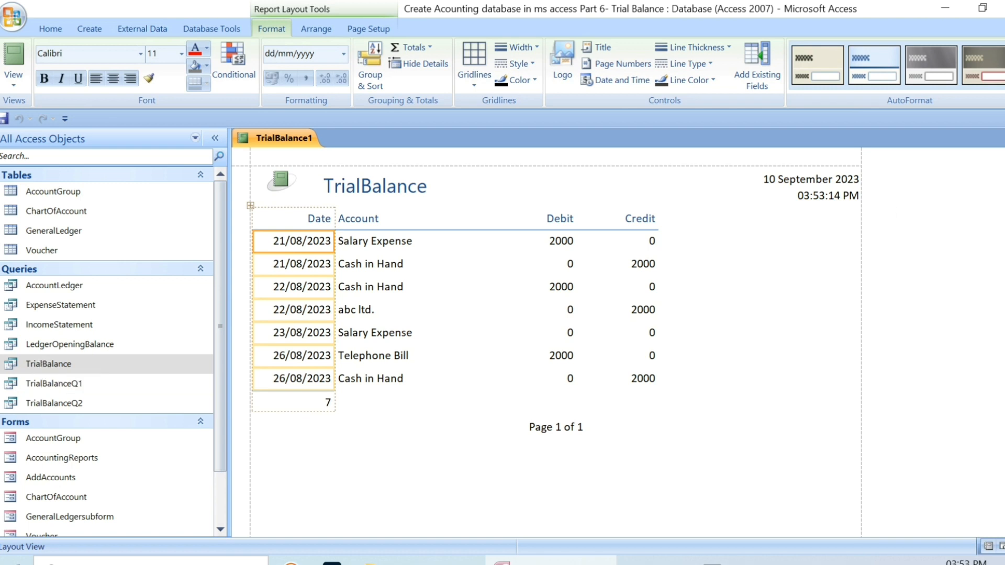
pyautogui.click(1000, 138)
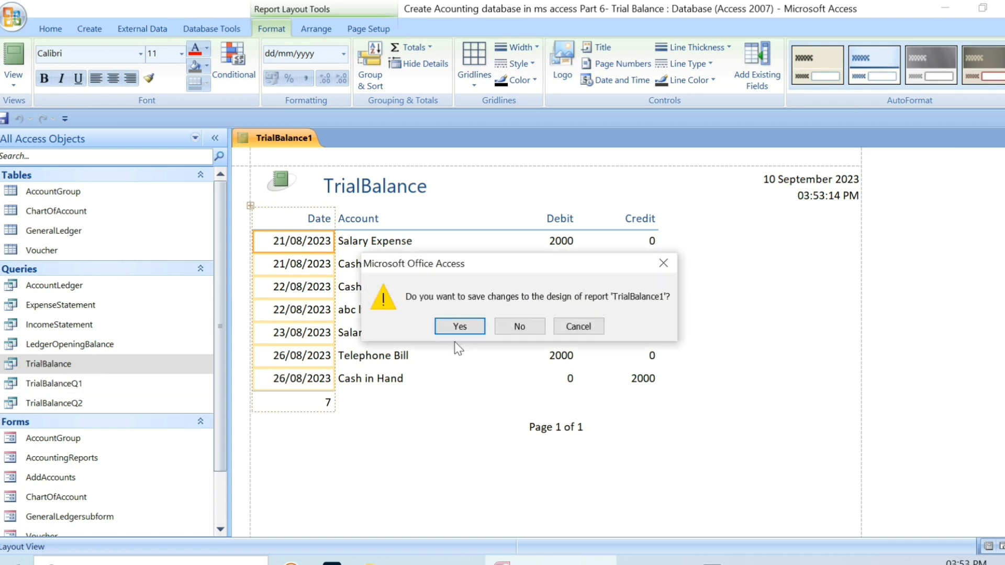
pyautogui.click(517, 325)
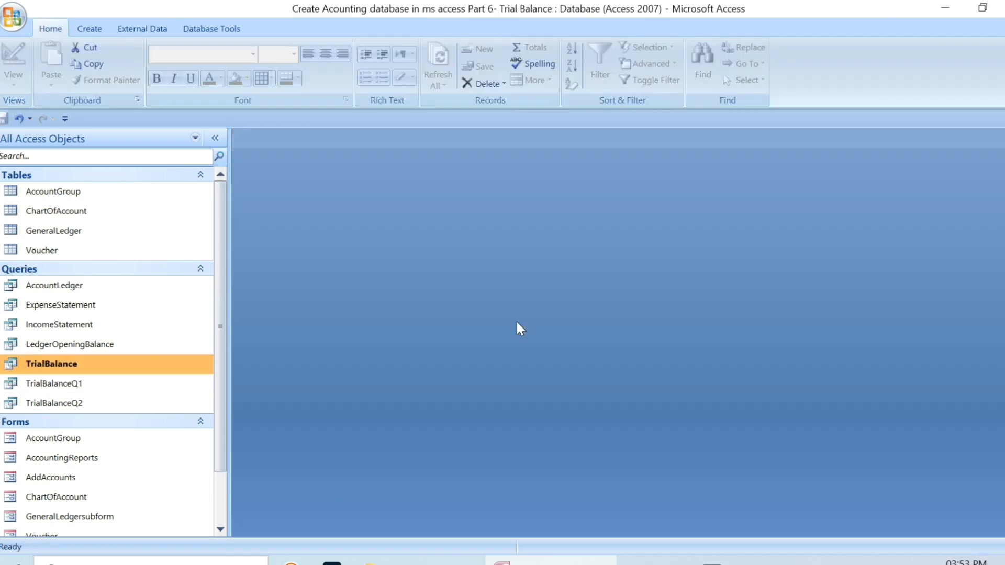
# Open the existing TrialBalance report's design and widen the Account column to about the 13 cm mark on the ruler.
pyautogui.scroll(-2, 220, 458)
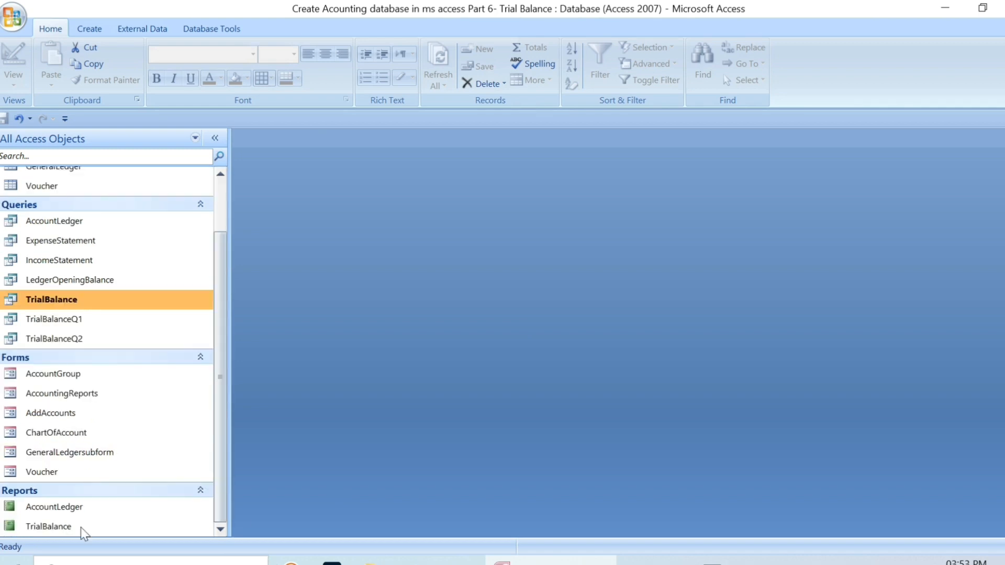
pyautogui.click(80, 526)
pyautogui.rightClick(80, 526)
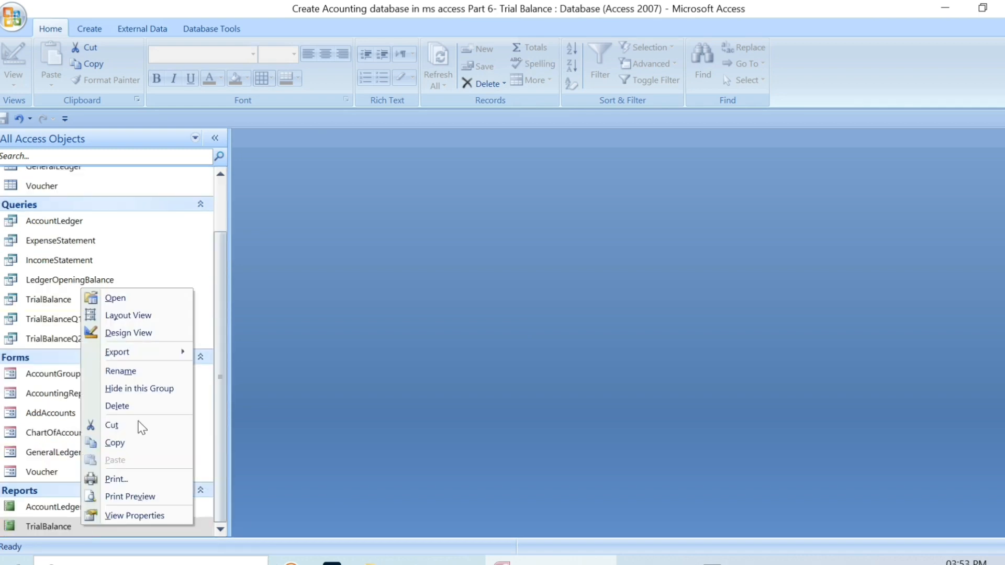
pyautogui.click(129, 332)
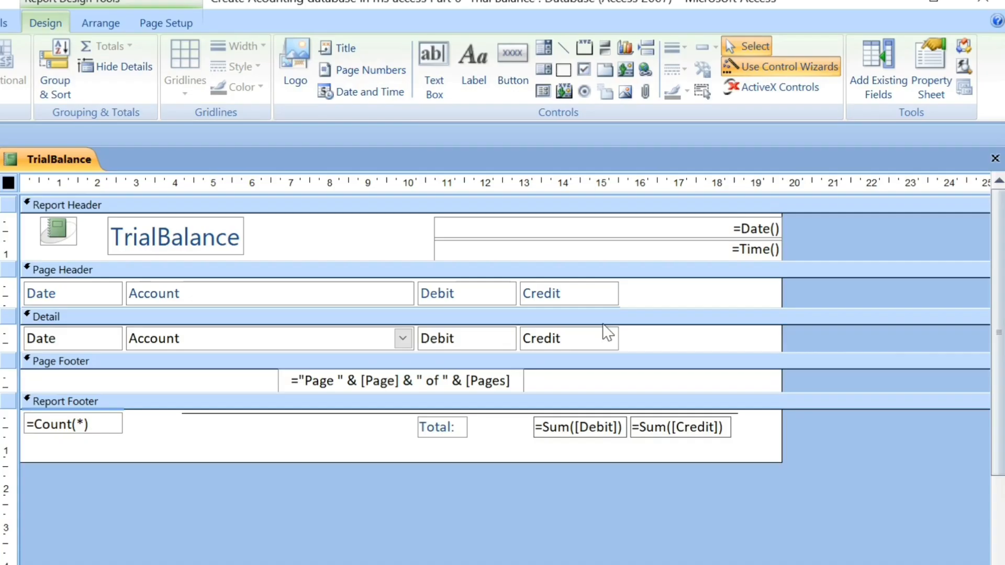
pyautogui.click(382, 294)
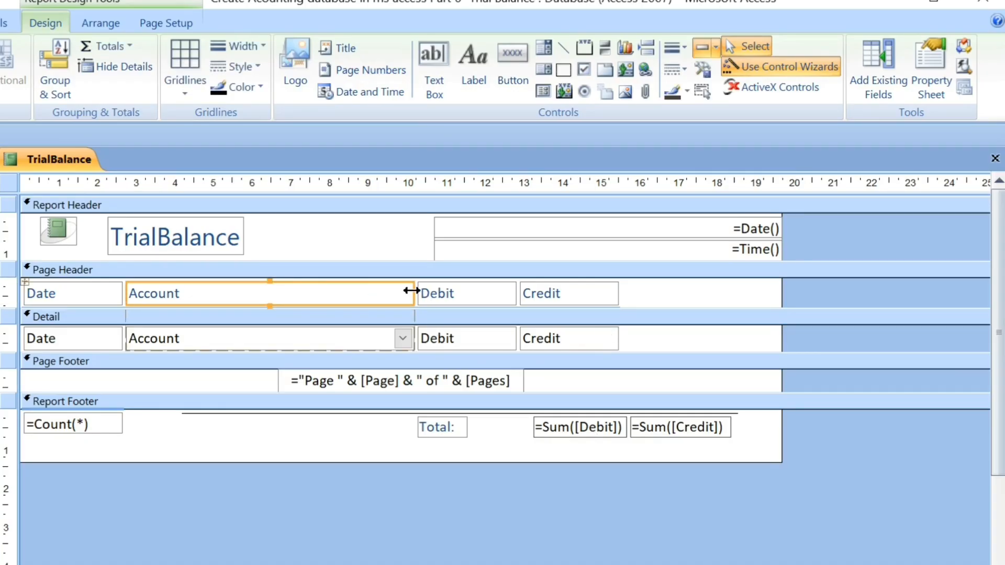
pyautogui.moveTo(411, 291); pyautogui.dragTo(526, 298)
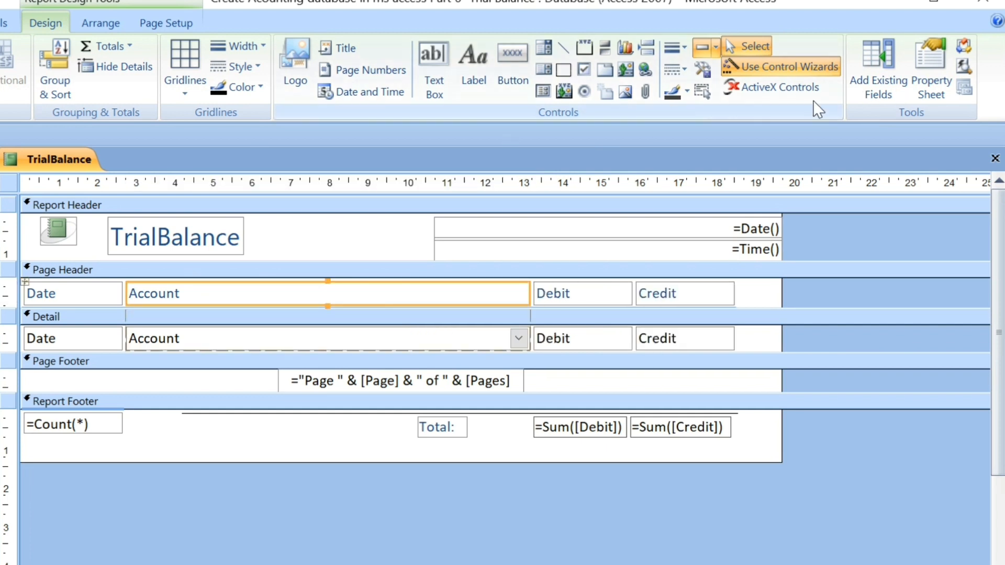
# Examine the report's Record Source and its On Load event procedure, and close the code and property sheet.
pyautogui.doubleClick(8, 181)
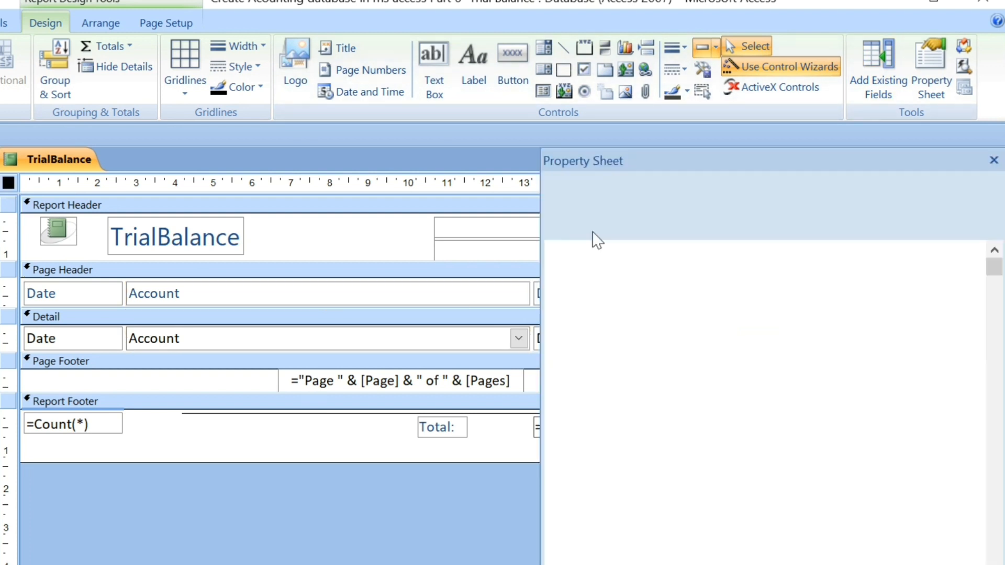
pyautogui.click(609, 227)
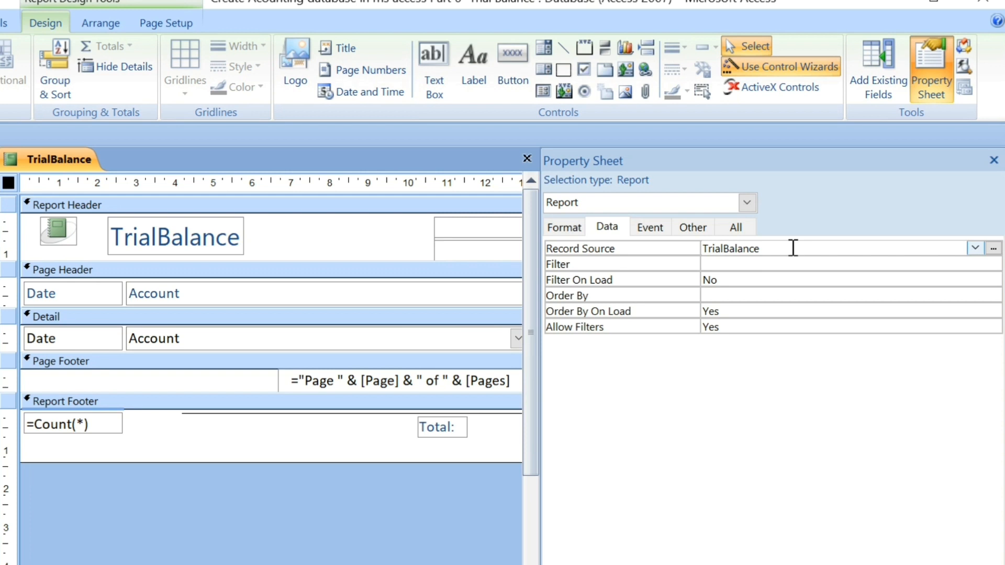
pyautogui.click(643, 229)
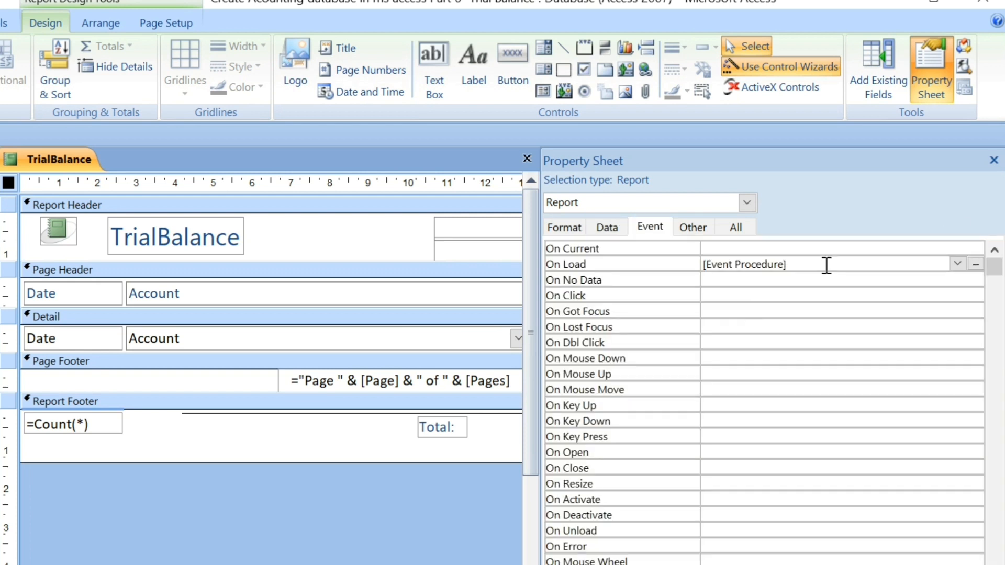
pyautogui.click(977, 264)
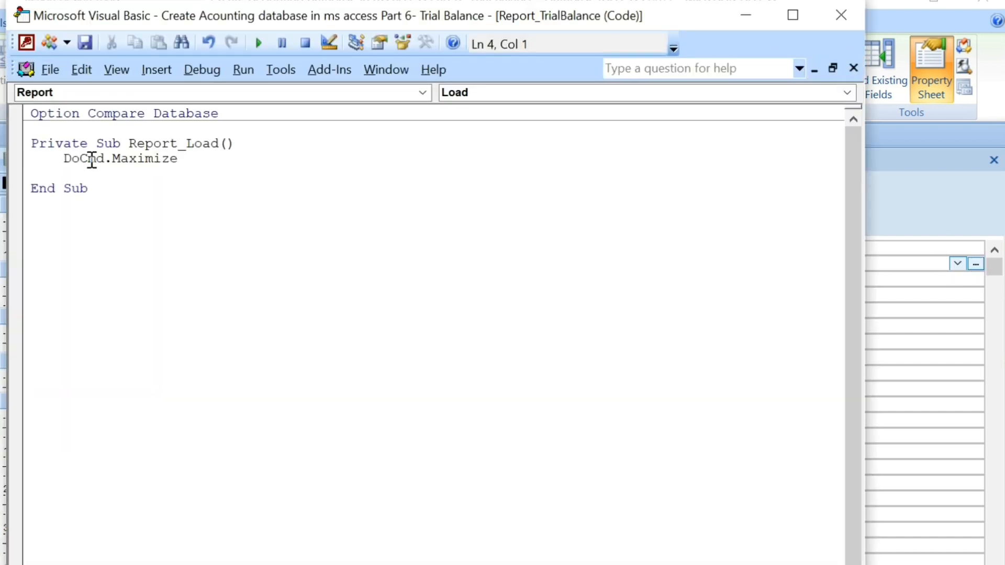
pyautogui.doubleClick(90, 158)
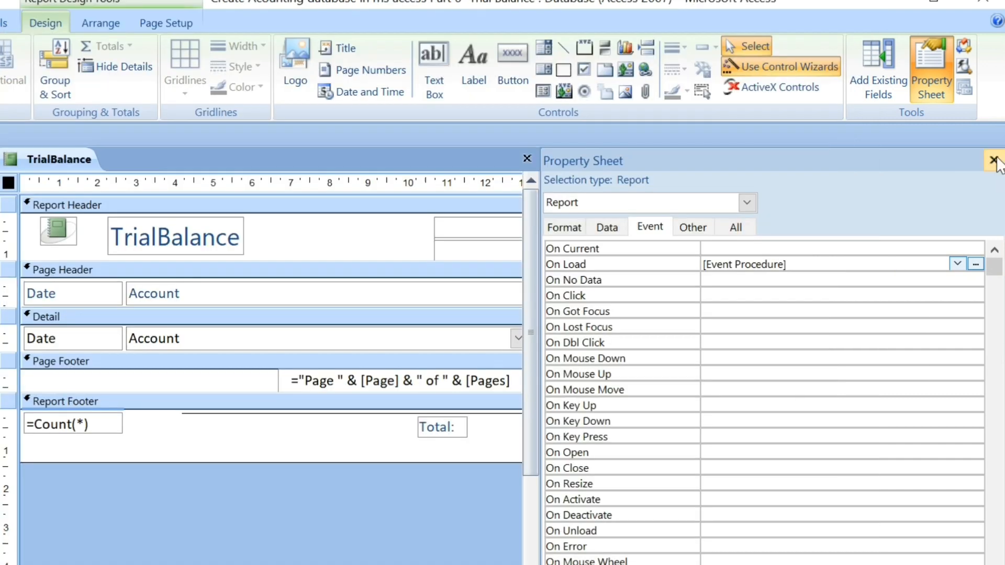
pyautogui.click(993, 160)
# Check the Debit and Credit sum expressions in the report footer, and close the TrialBalance report, saving its design changes.
pyautogui.click(595, 437)
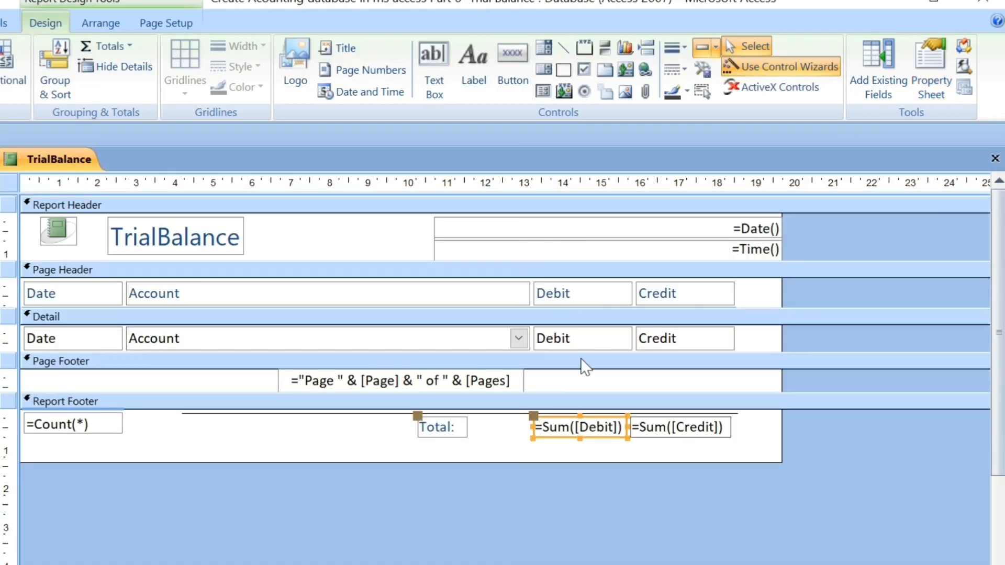
pyautogui.doubleClick(590, 427)
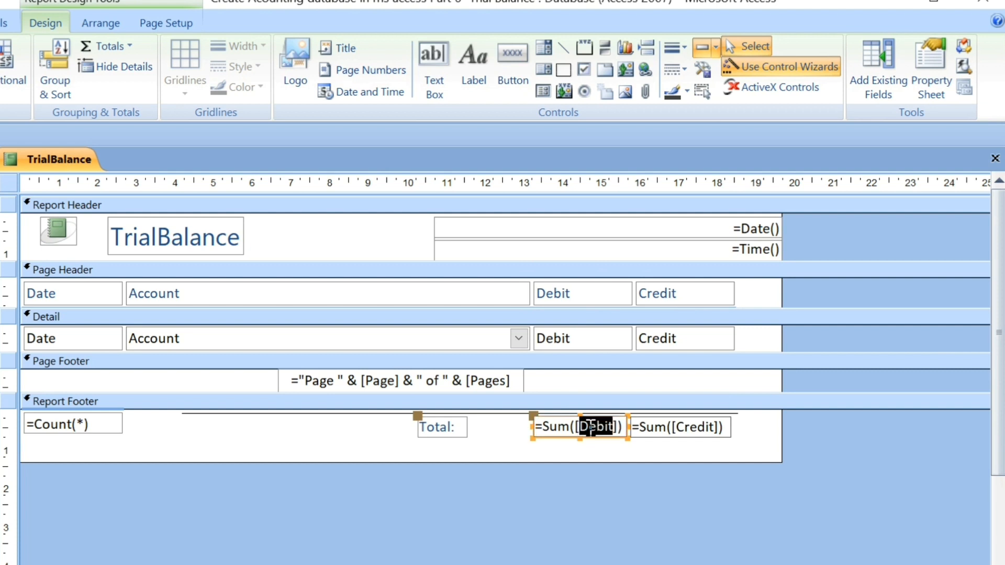
pyautogui.click(694, 428)
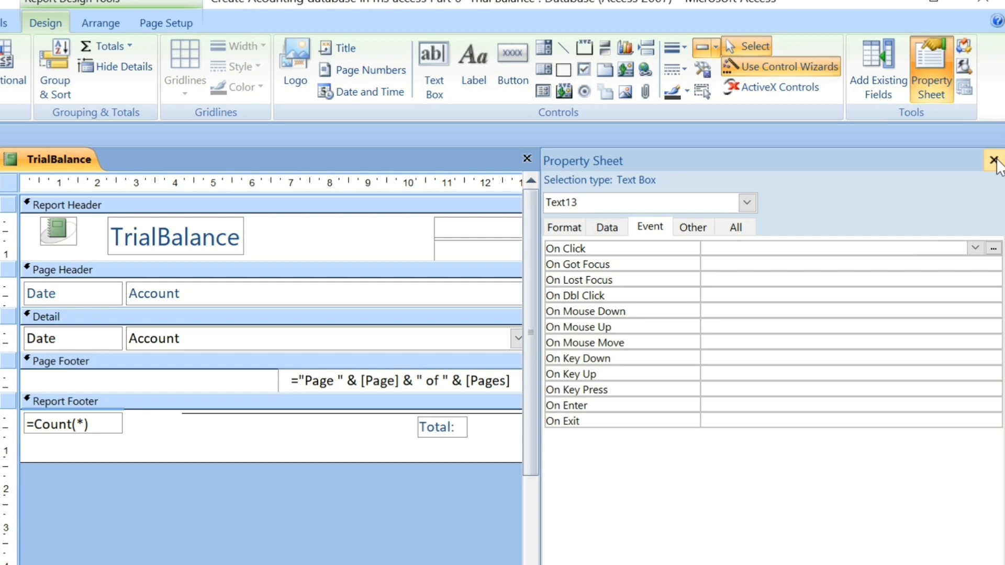
pyautogui.click(996, 160)
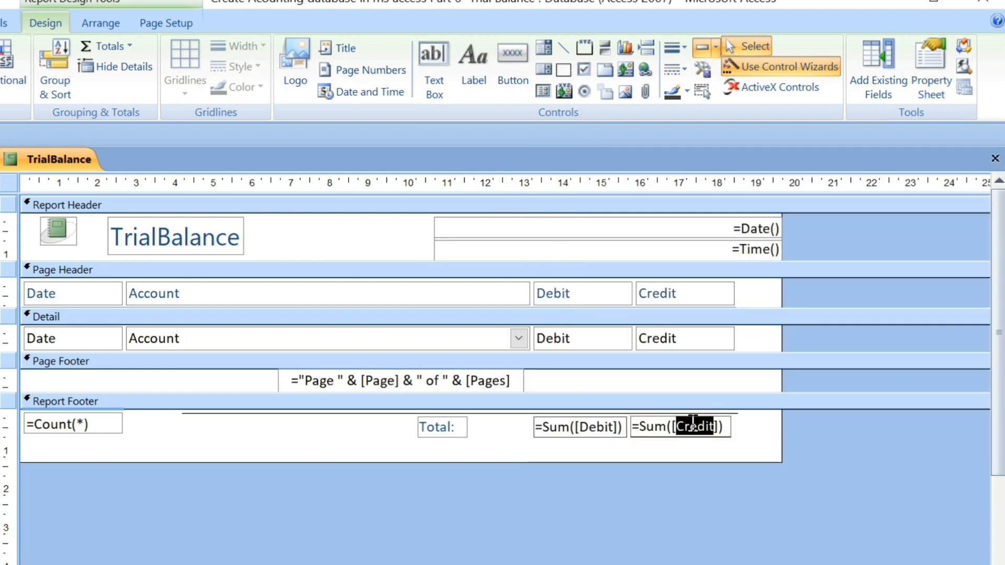
pyautogui.click(995, 158)
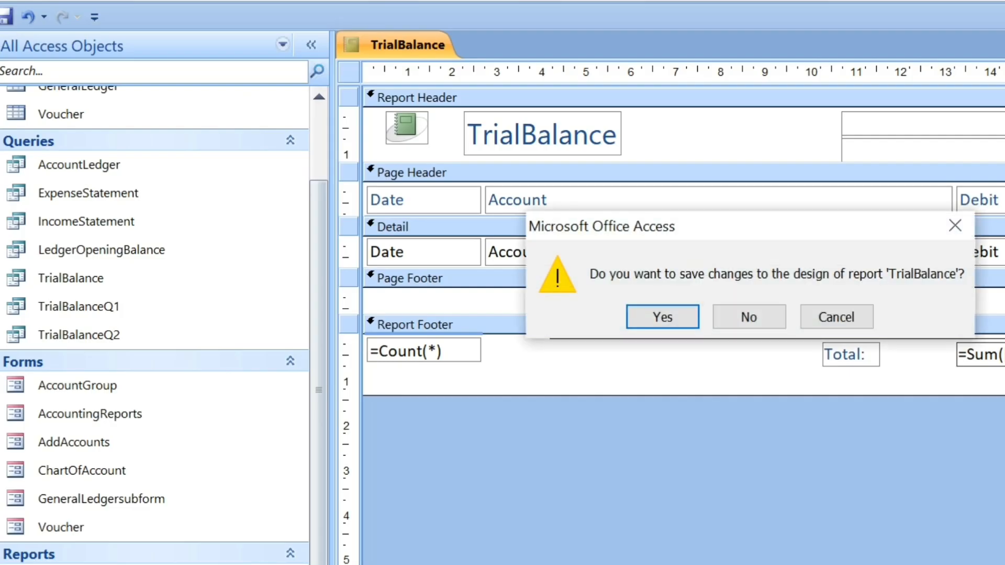
pyautogui.click(668, 313)
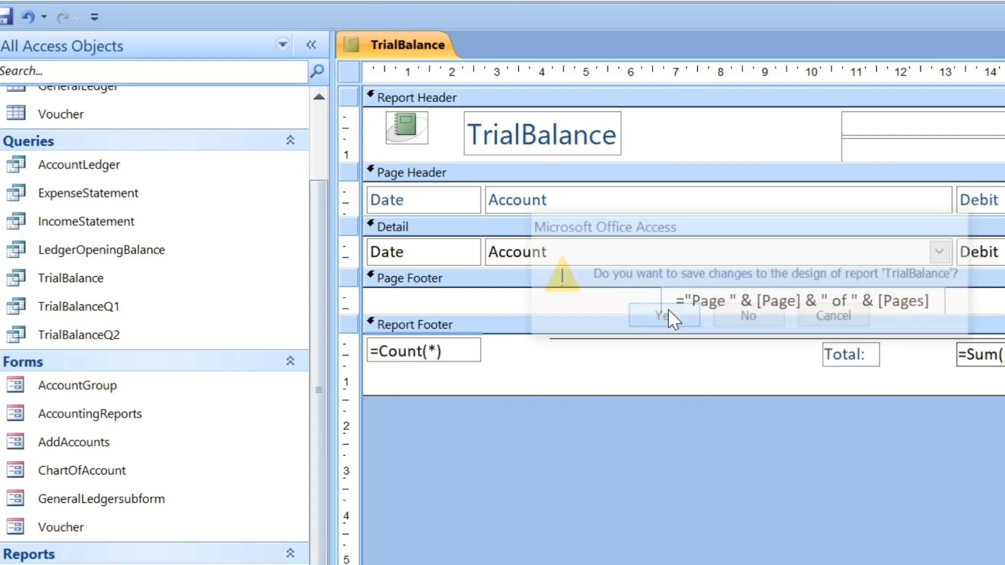
# Open the AccountingReports form's design and the On Click event procedure of its Trial Balance button.
pyautogui.click(155, 422)
pyautogui.rightClick(156, 421)
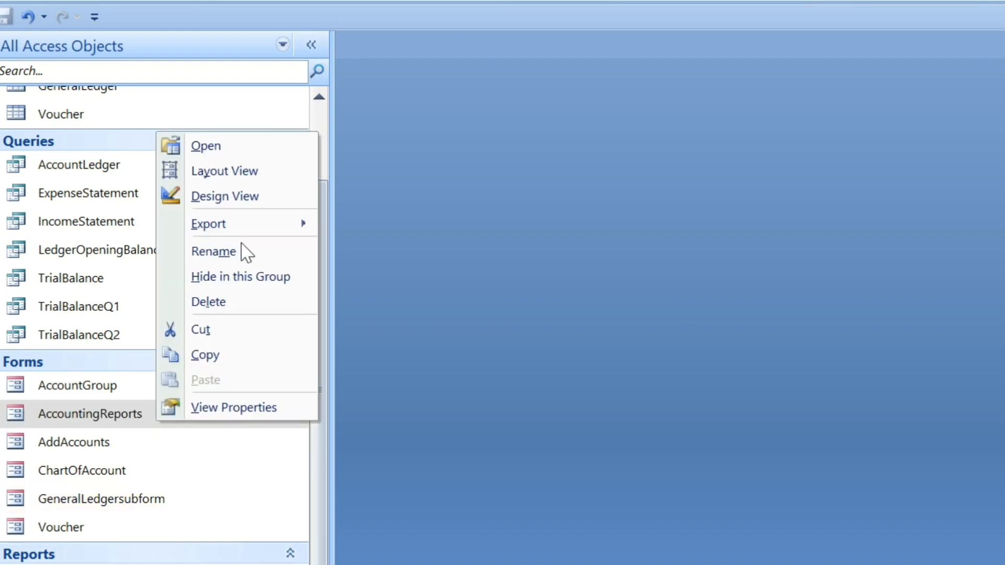
pyautogui.click(242, 195)
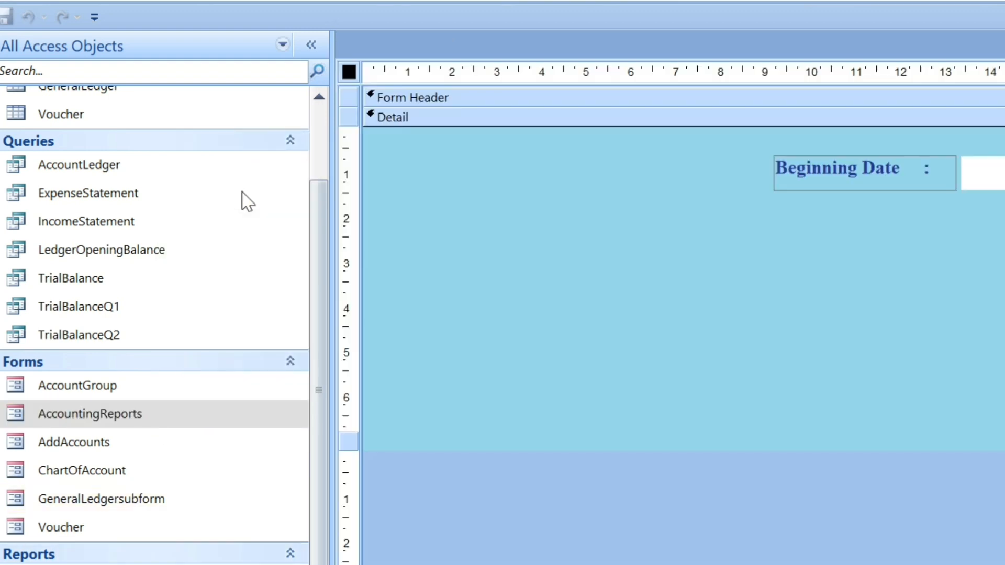
pyautogui.doubleClick(587, 224)
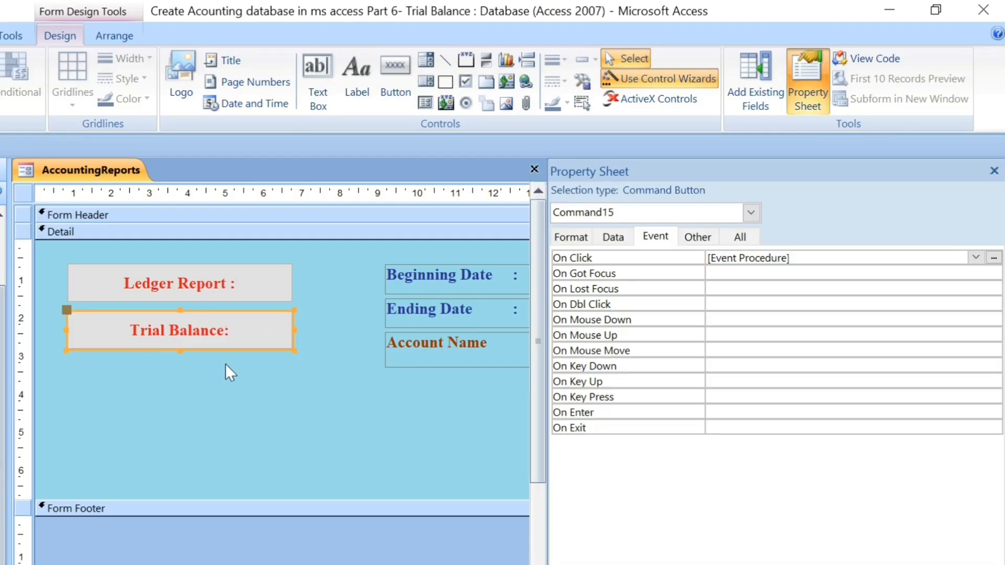
pyautogui.click(399, 84)
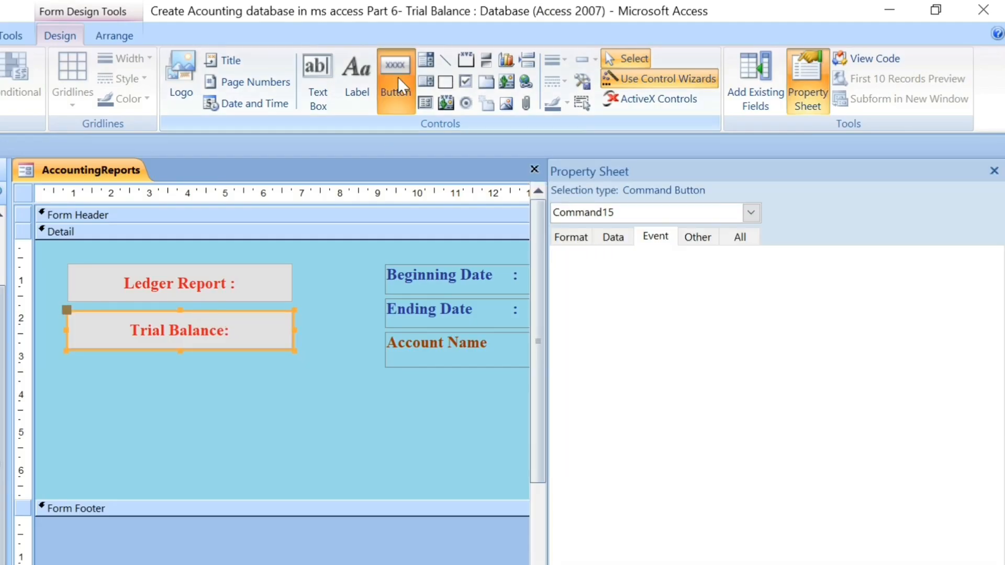
pyautogui.click(393, 83)
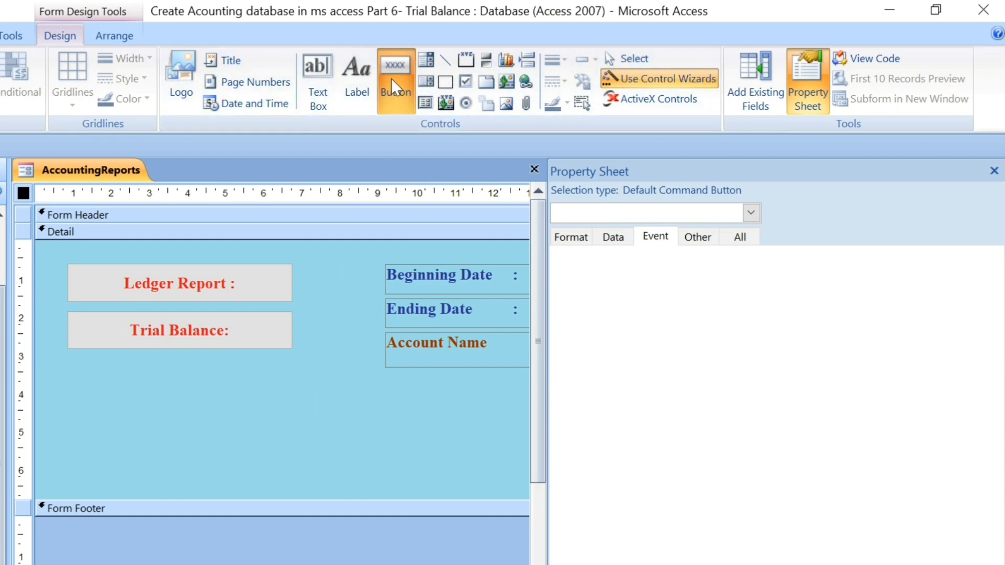
pyautogui.click(217, 333)
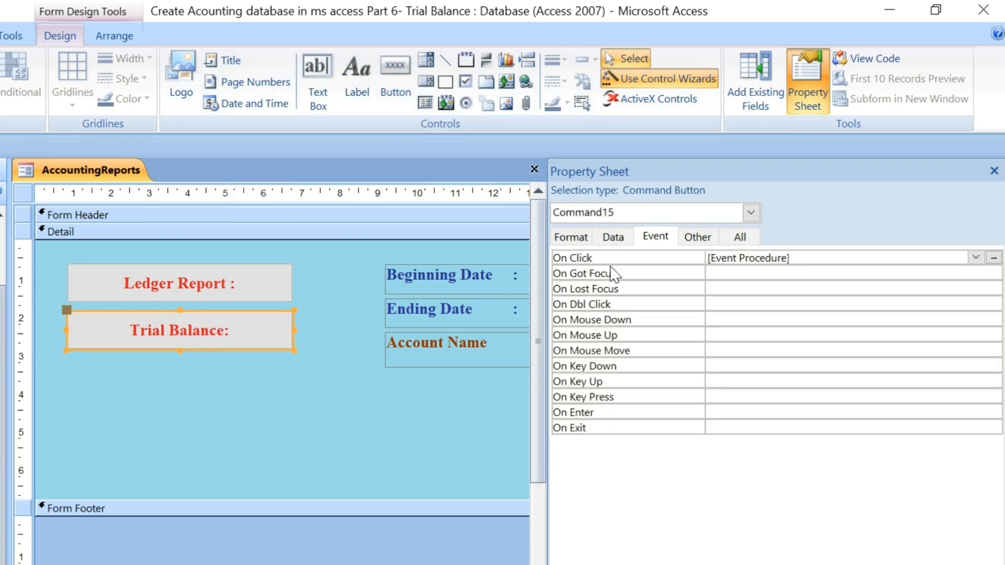
pyautogui.click(825, 259)
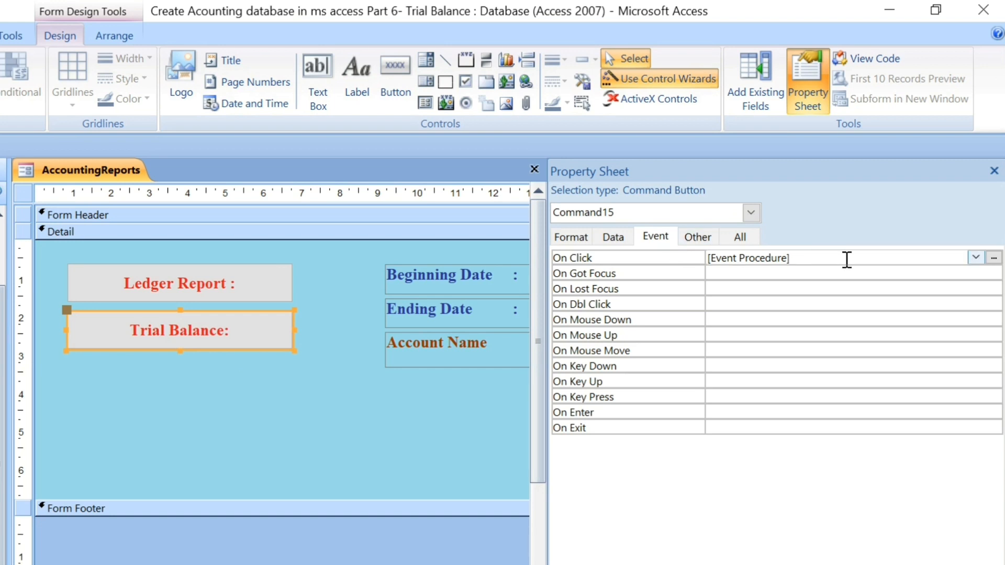
pyautogui.click(994, 258)
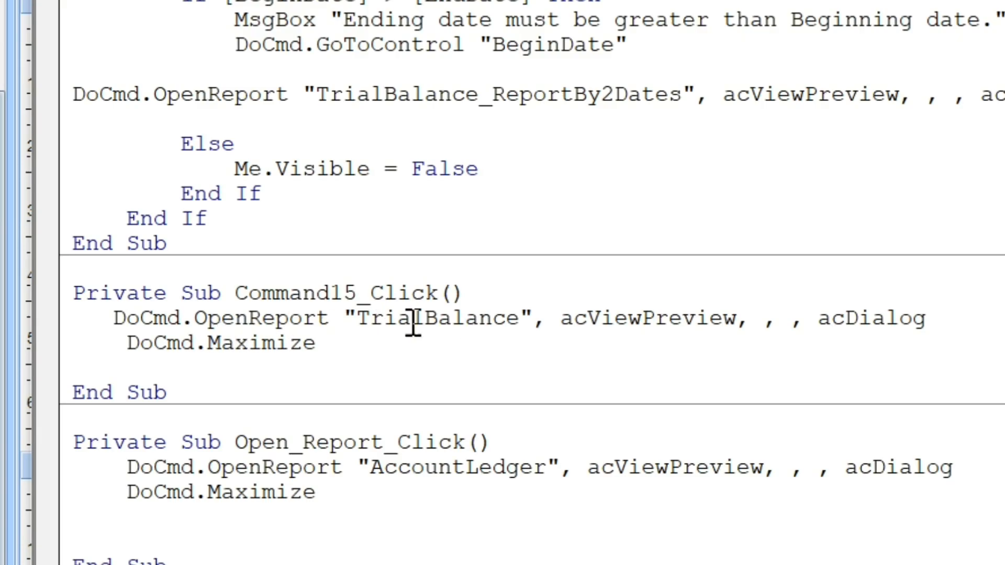
# Examine the OpenReport arguments and the Maximize line in the Trial Balance button's click procedure, and close the code and property sheet.
pyautogui.doubleClick(448, 320)
pyautogui.click(262, 318)
pyautogui.doubleClick(261, 318)
pyautogui.click(624, 318)
pyautogui.doubleClick(644, 319)
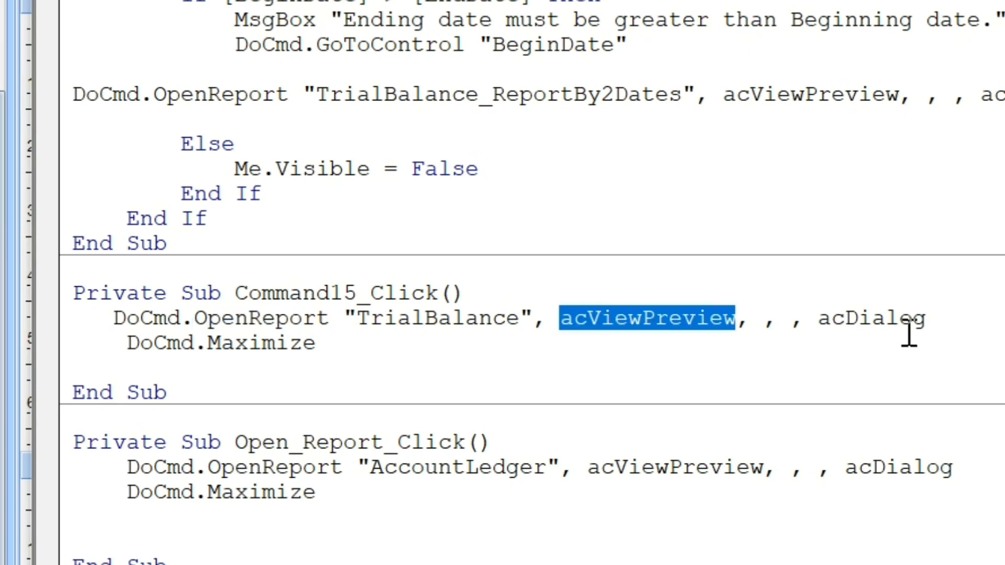
pyautogui.doubleClick(169, 352)
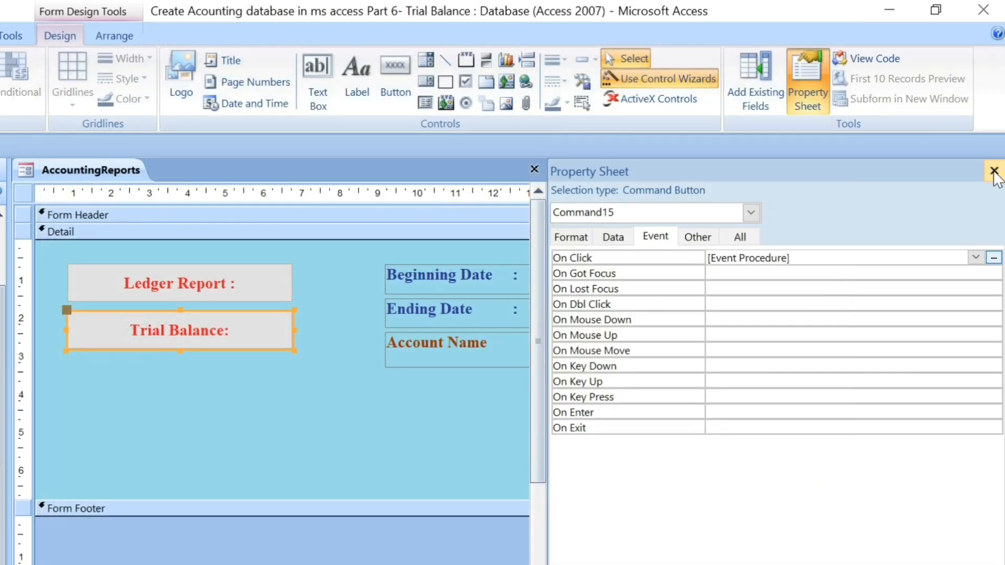
pyautogui.click(995, 172)
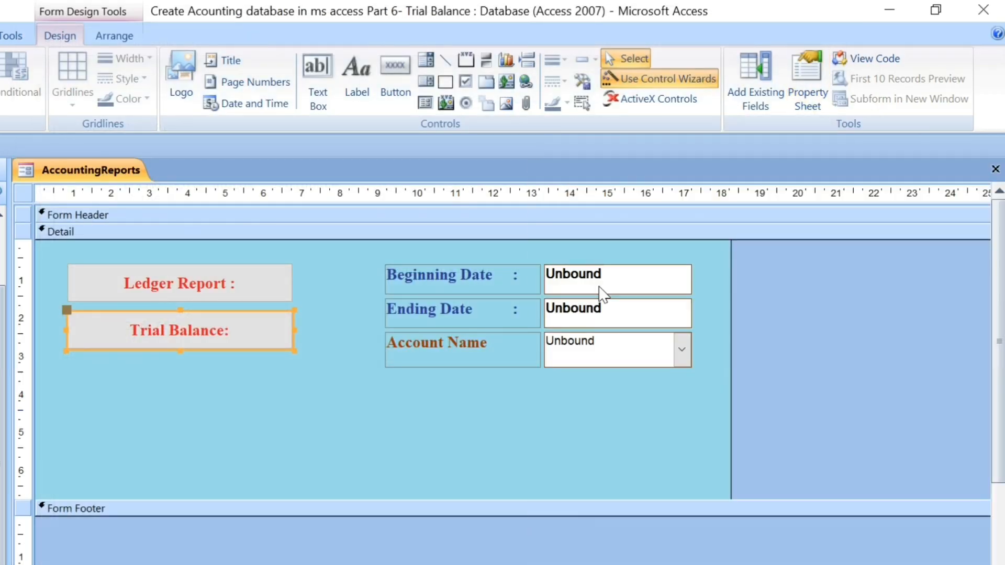
# Check the control names of the Beginning Date and Ending Date text boxes, and close the AccountingReports form, saving its design.
pyautogui.doubleClick(602, 293)
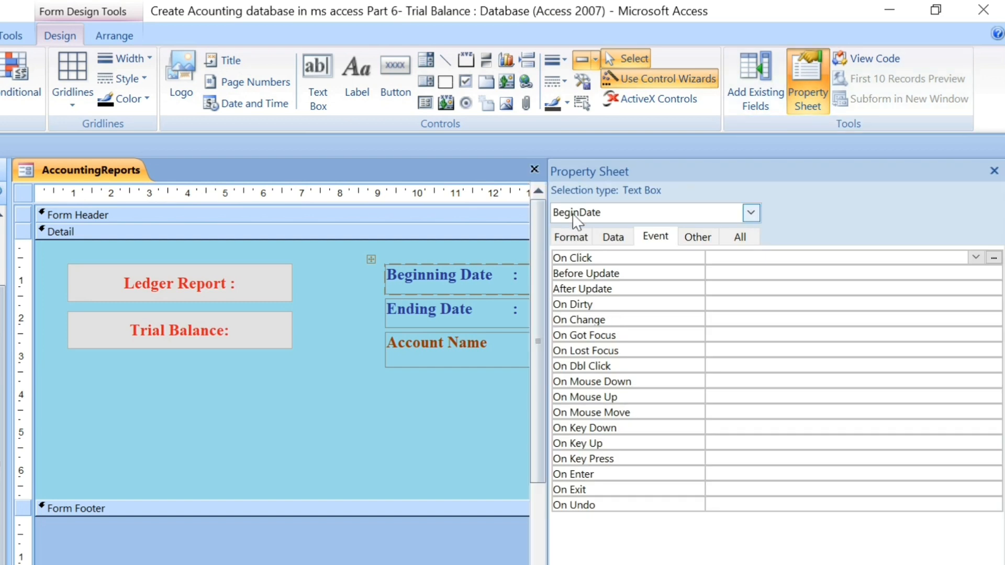
pyautogui.hscroll(3, 283, 370)
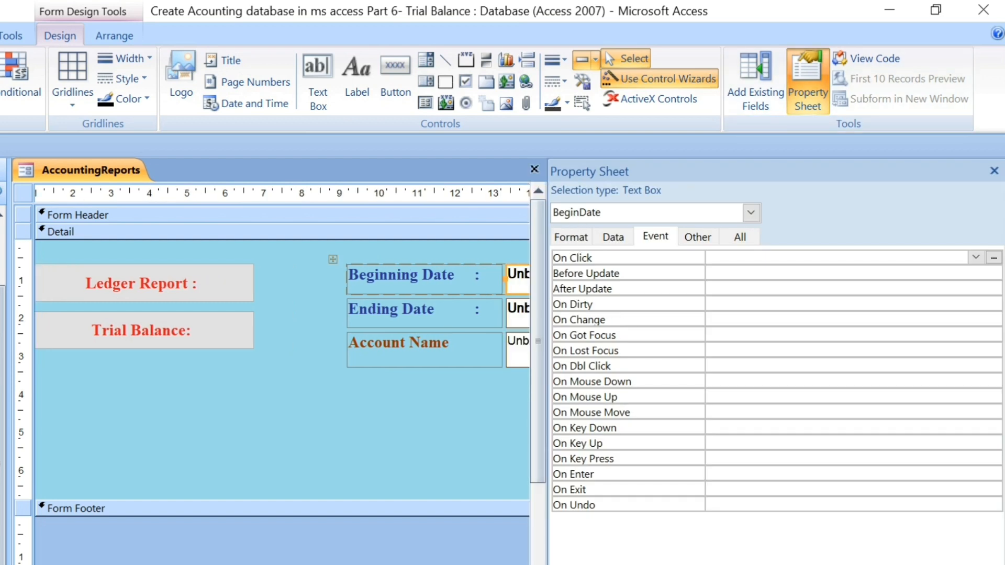
pyautogui.click(477, 317)
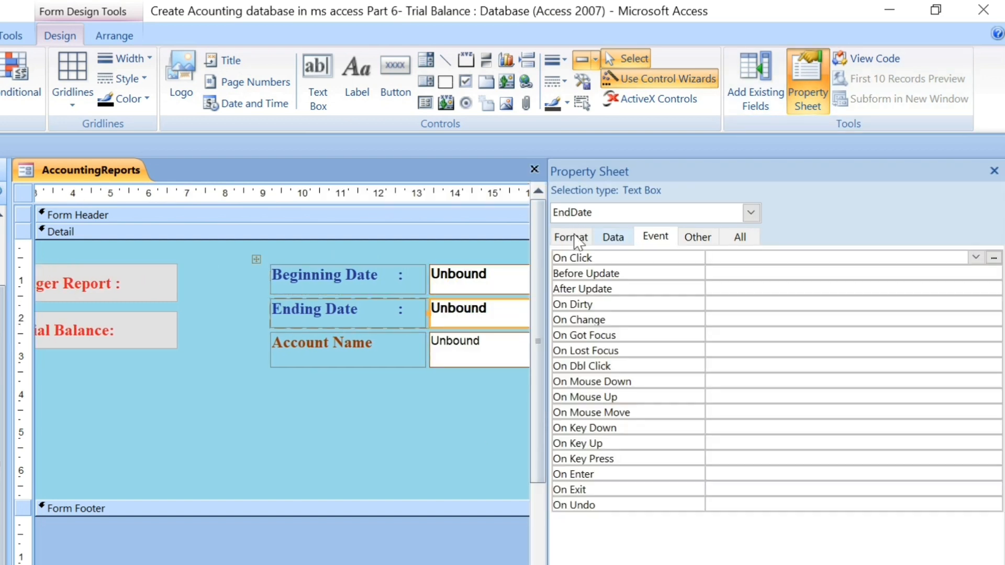
pyautogui.click(995, 171)
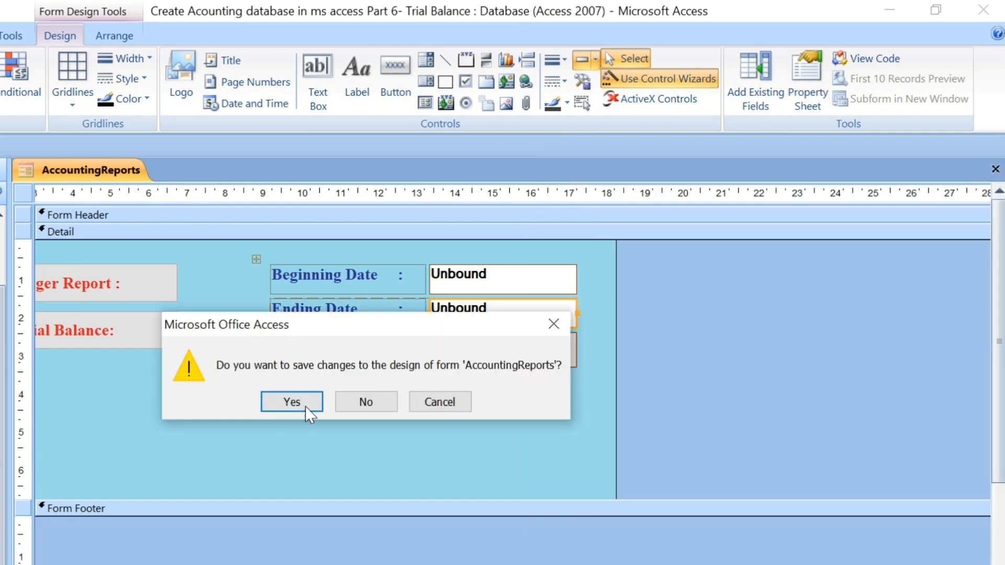
pyautogui.click(305, 406)
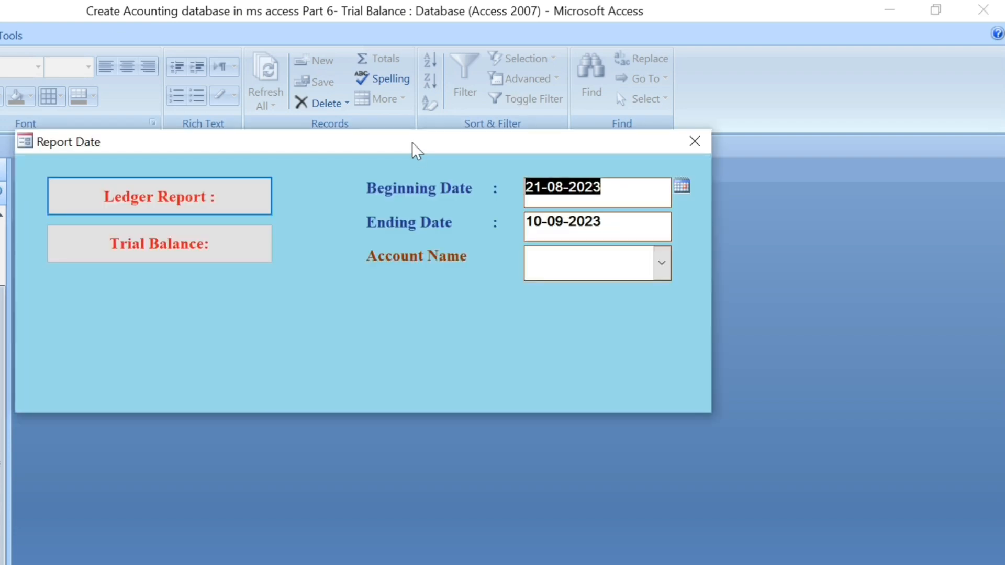
# Open the AccountingReports form, set the Ending Date to 23-08-2023, and generate the Trial Balance report.
pyautogui.moveTo(413, 143); pyautogui.dragTo(453, 203)
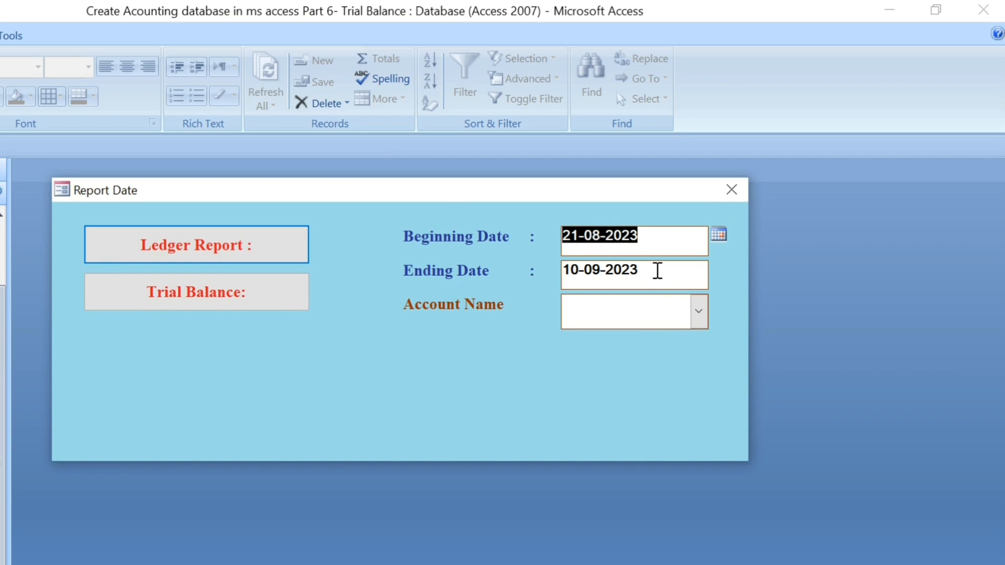
pyautogui.click(657, 271)
pyautogui.click(720, 269)
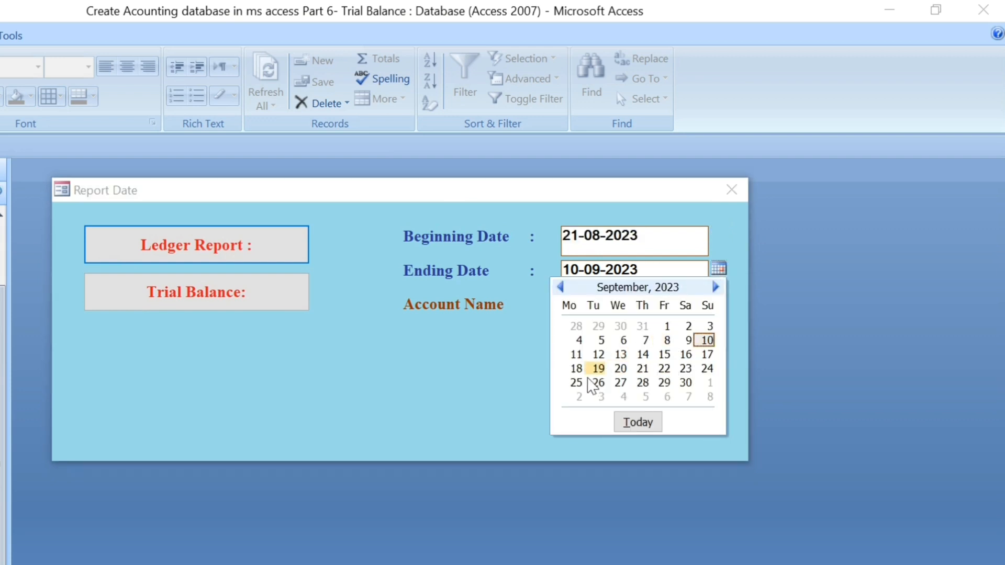
pyautogui.click(560, 287)
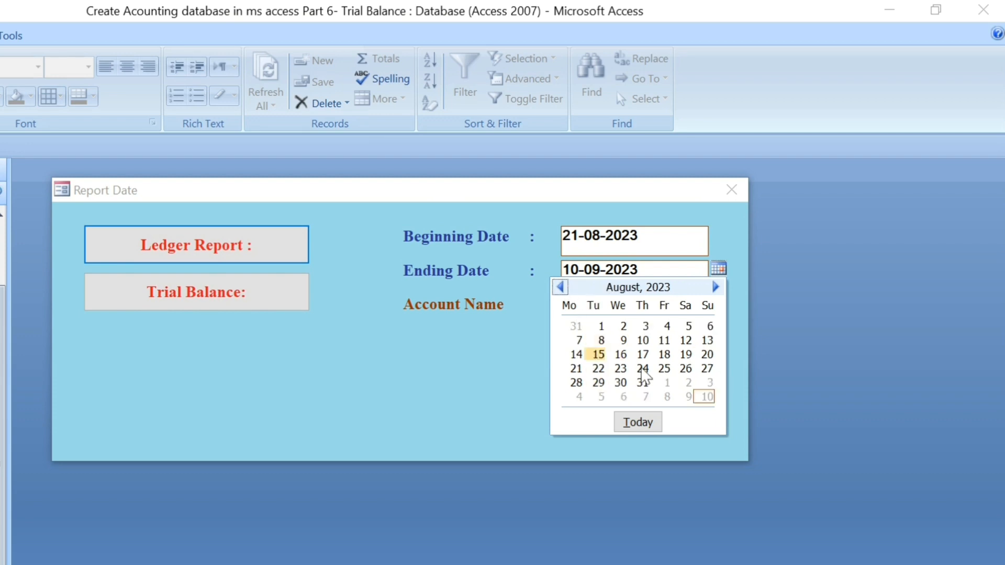
pyautogui.click(621, 369)
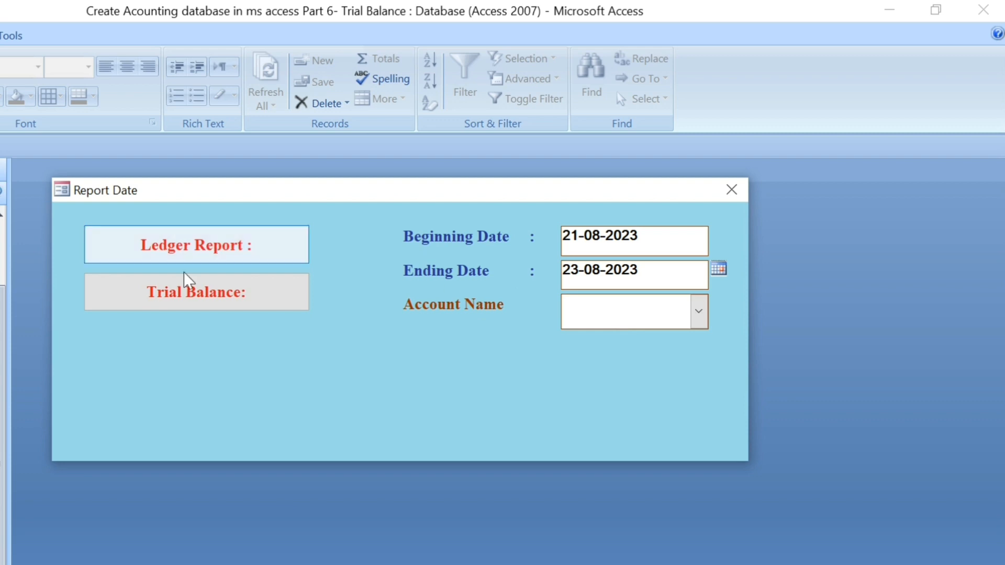
pyautogui.click(194, 291)
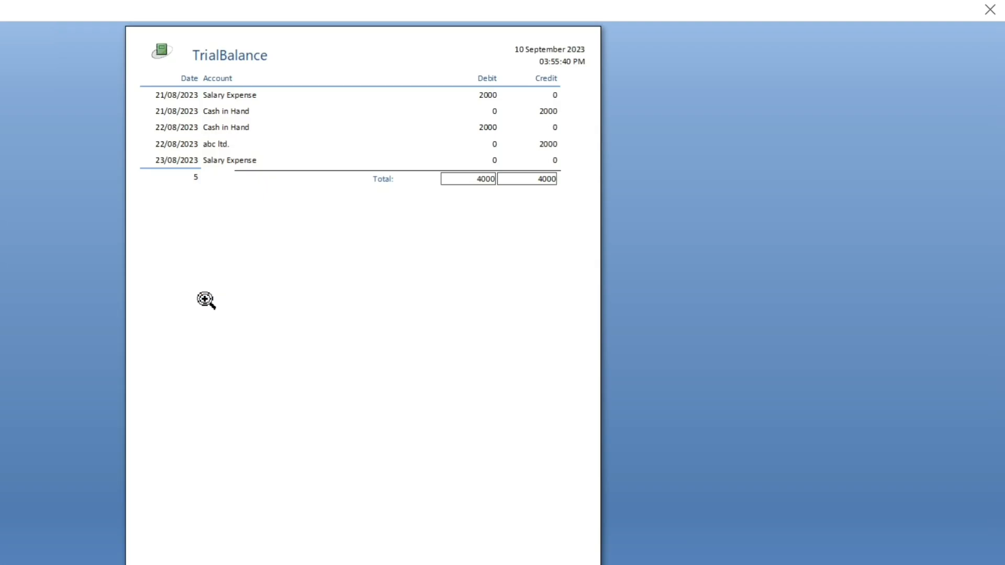
# Examine the entries and the Debit and Credit totals in the Trial Balance preview, and close it.
pyautogui.click(305, 61)
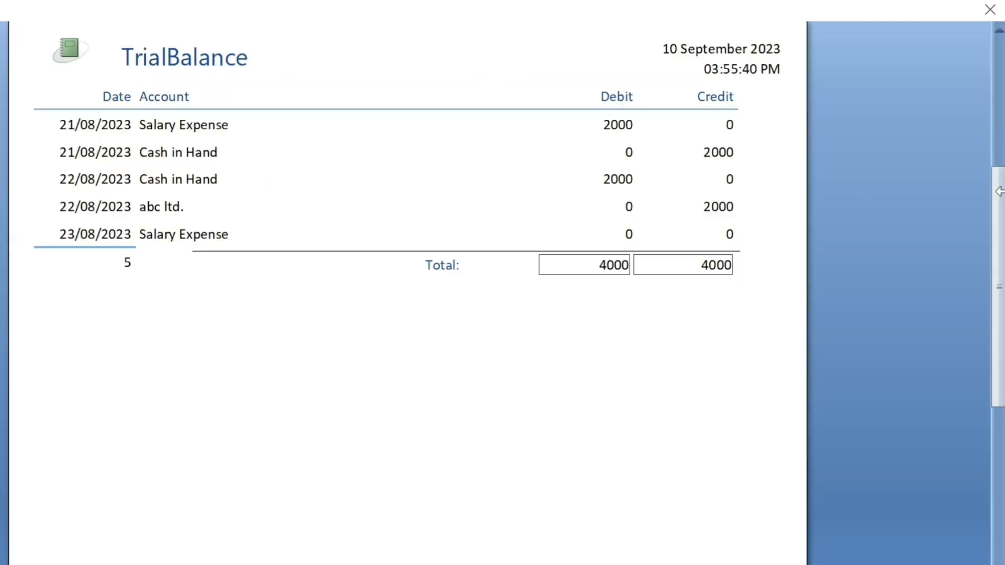
pyautogui.moveTo(1001, 213); pyautogui.dragTo(1001, 169)
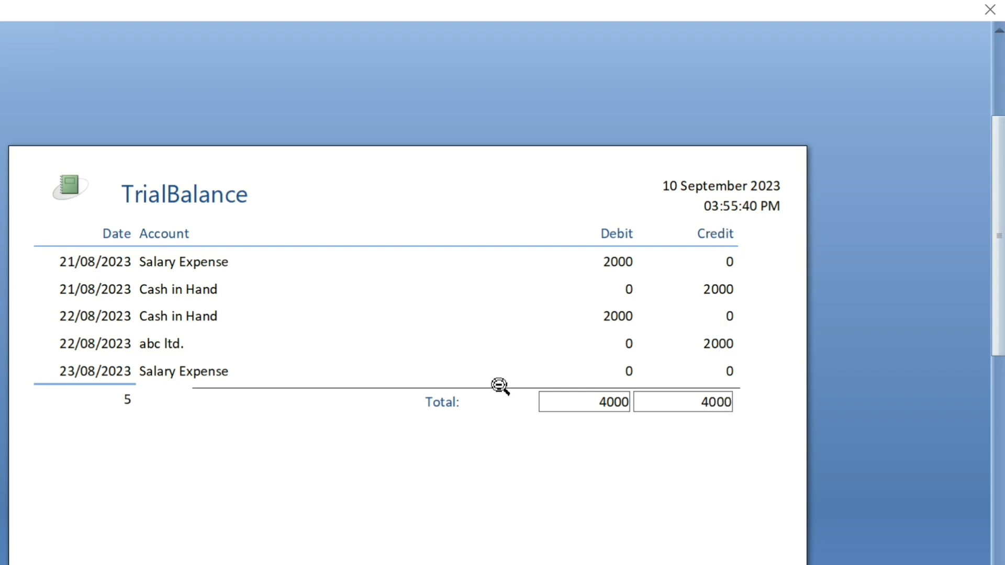
pyautogui.click(991, 8)
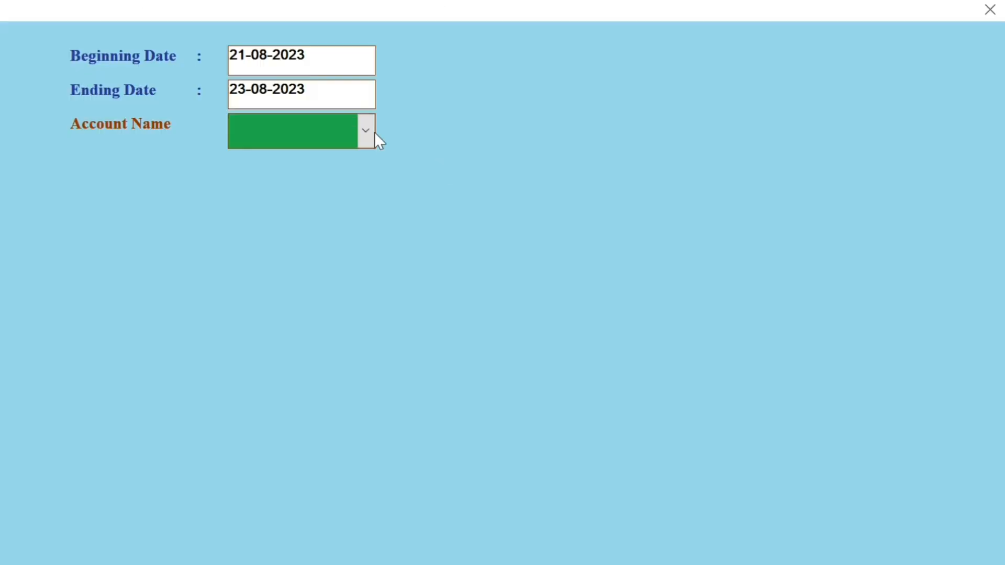
# Set the Ending Date to 10-09-2023, generate the Trial Balance report again, and inspect its rows.
pyautogui.click(383, 88)
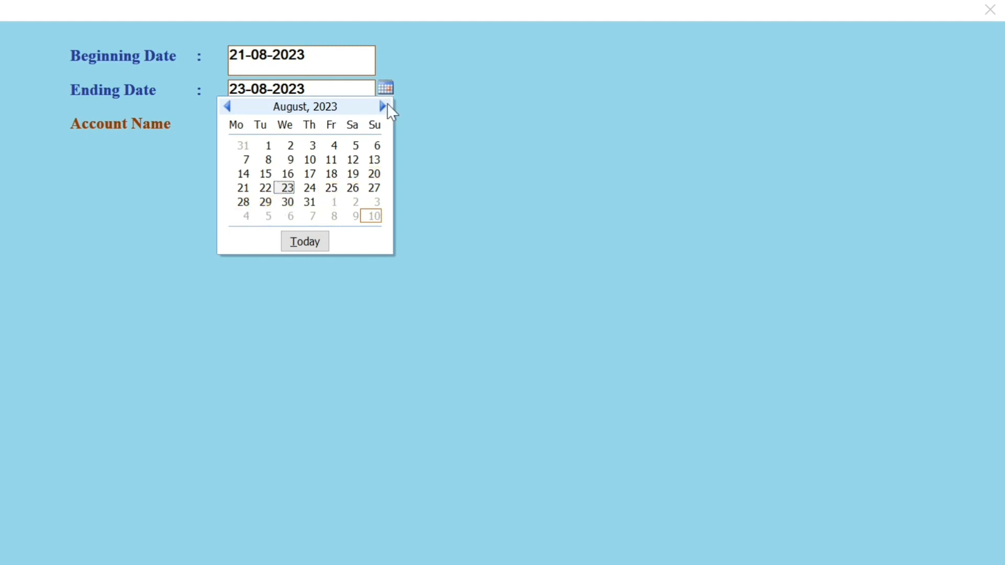
pyautogui.click(383, 107)
pyautogui.click(372, 160)
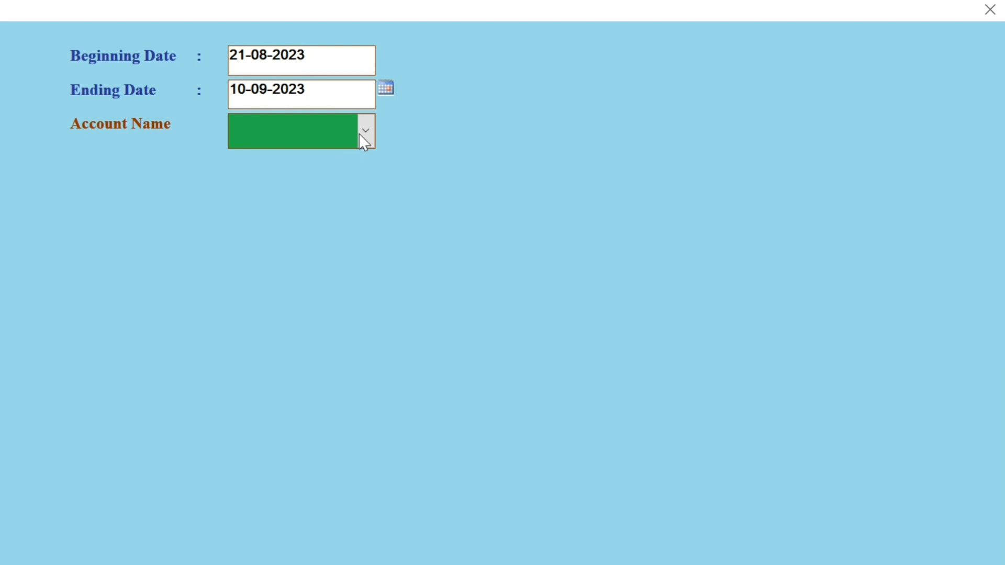
pyautogui.click(360, 133)
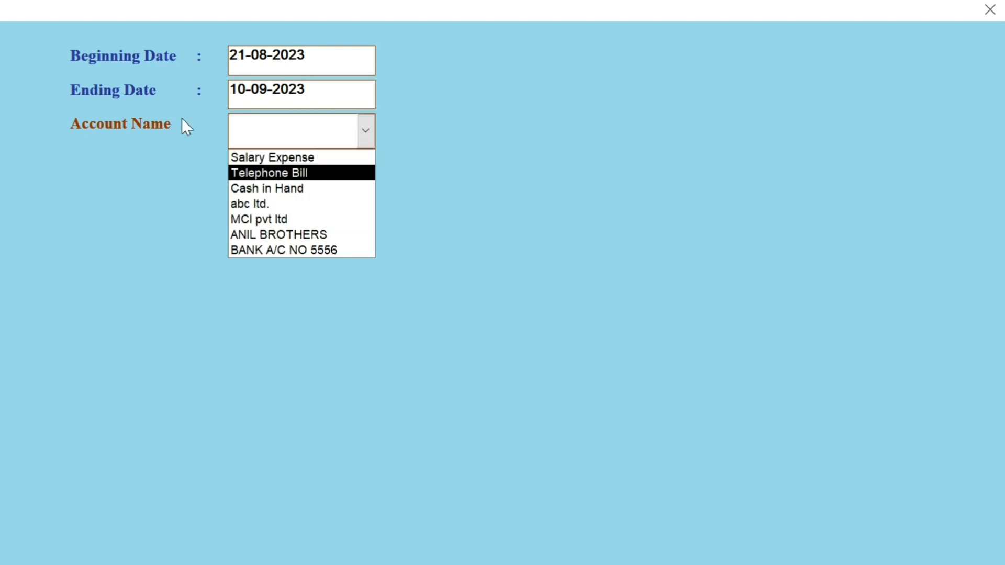
pyautogui.click(262, 301)
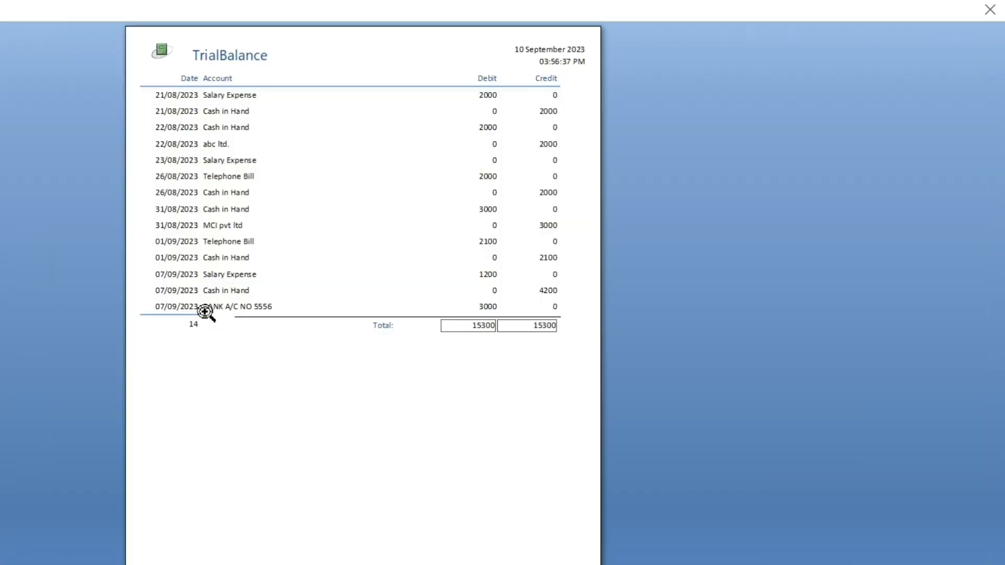
pyautogui.click(287, 103)
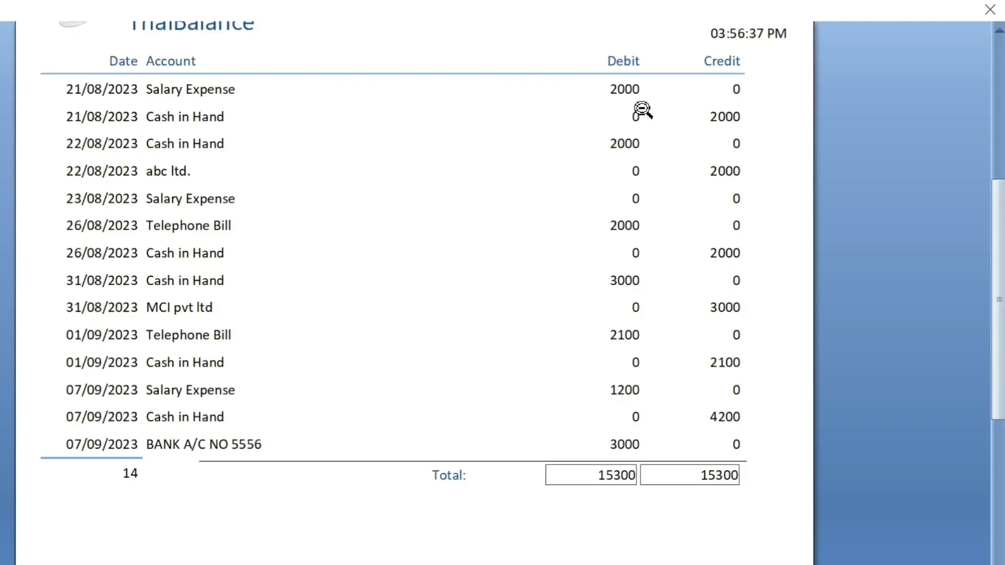
# Switch the Trial Balance report from preview to Design View and close the date entry form covering it.
pyautogui.scroll(2, 140, 453)
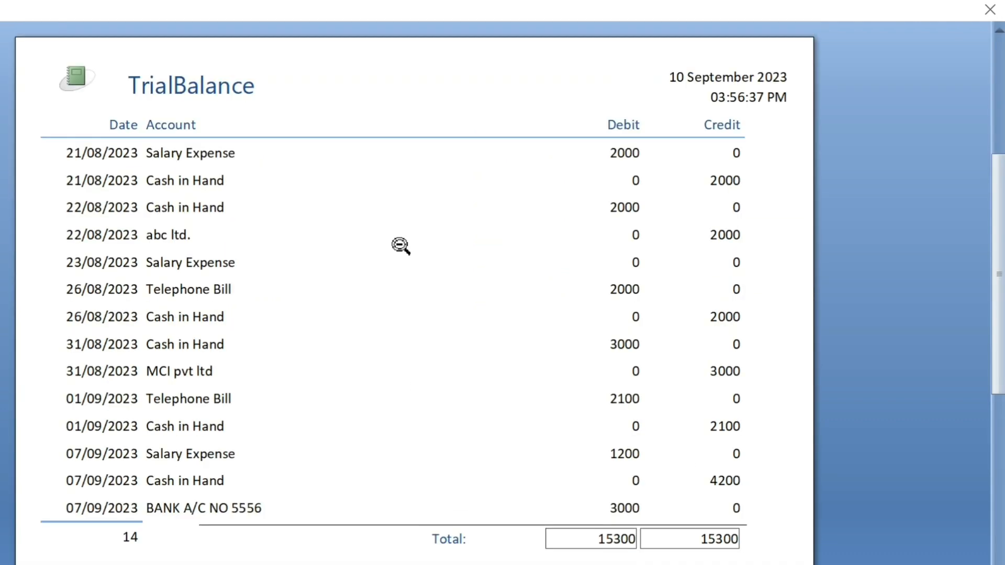
pyautogui.rightClick(390, 200)
pyautogui.click(433, 251)
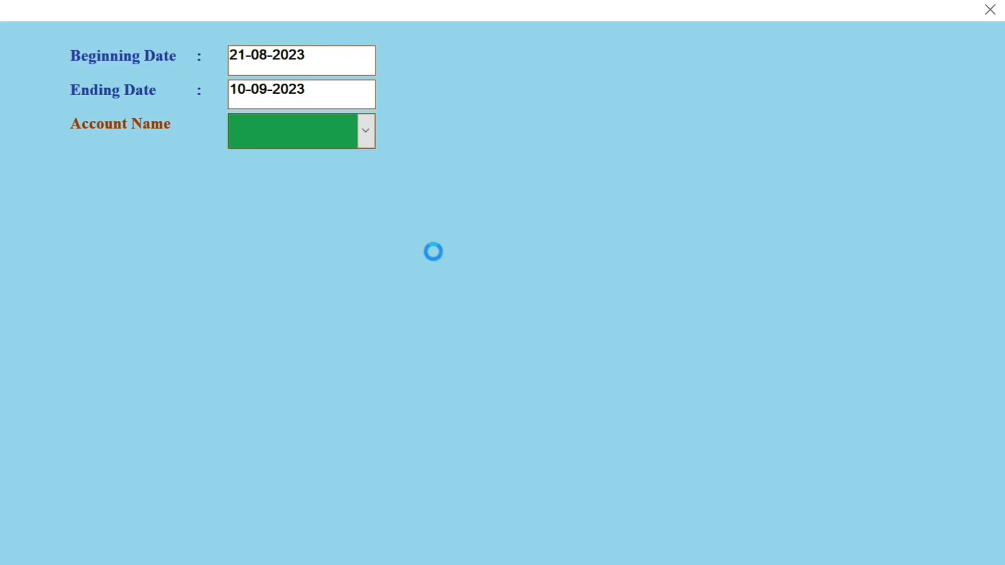
pyautogui.click(990, 10)
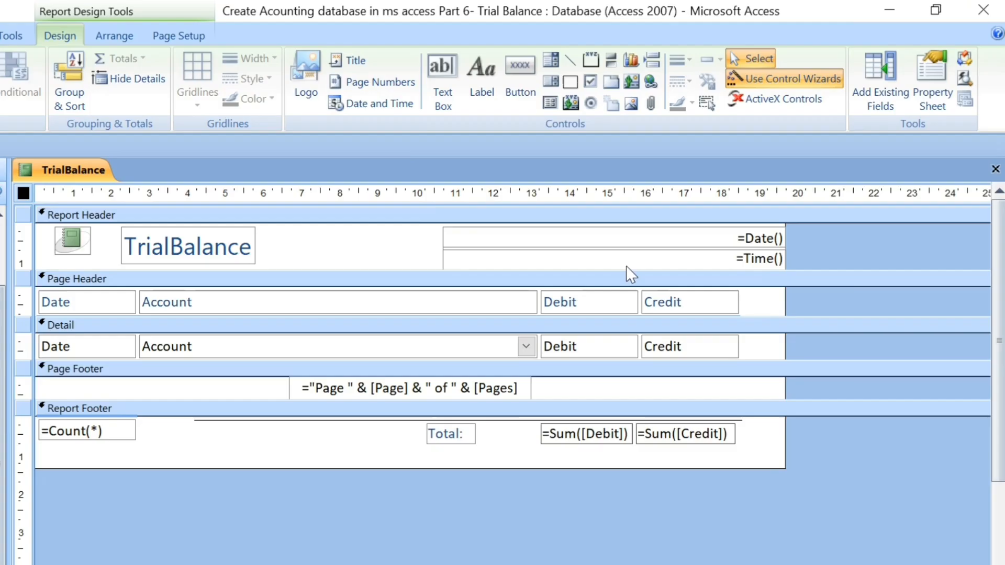
# Narrow the header's date and time text boxes to end at the Credit column's right edge, and close the TrialBalance report, saving its design.
pyautogui.click(623, 247)
pyautogui.doubleClick(531, 236)
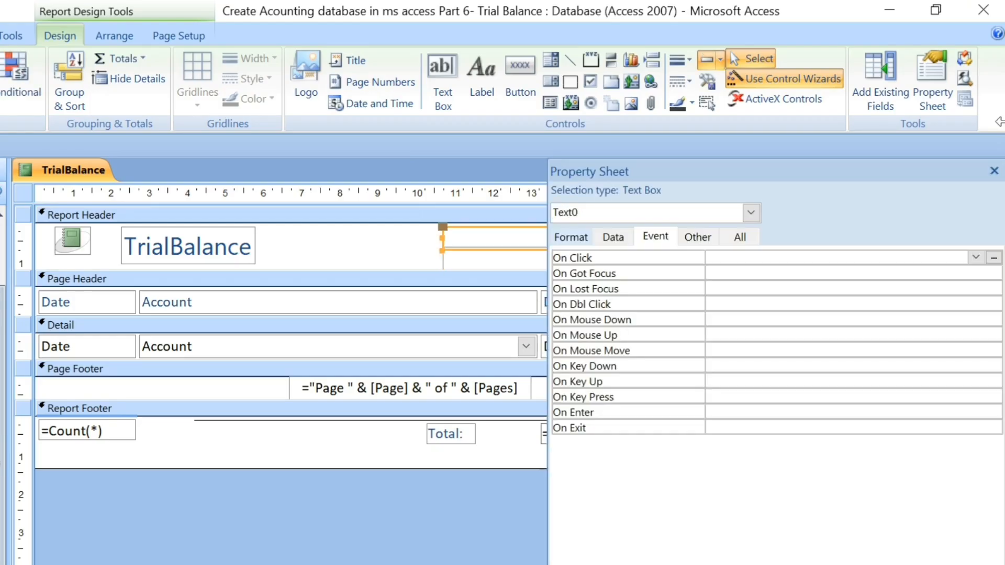
pyautogui.click(995, 171)
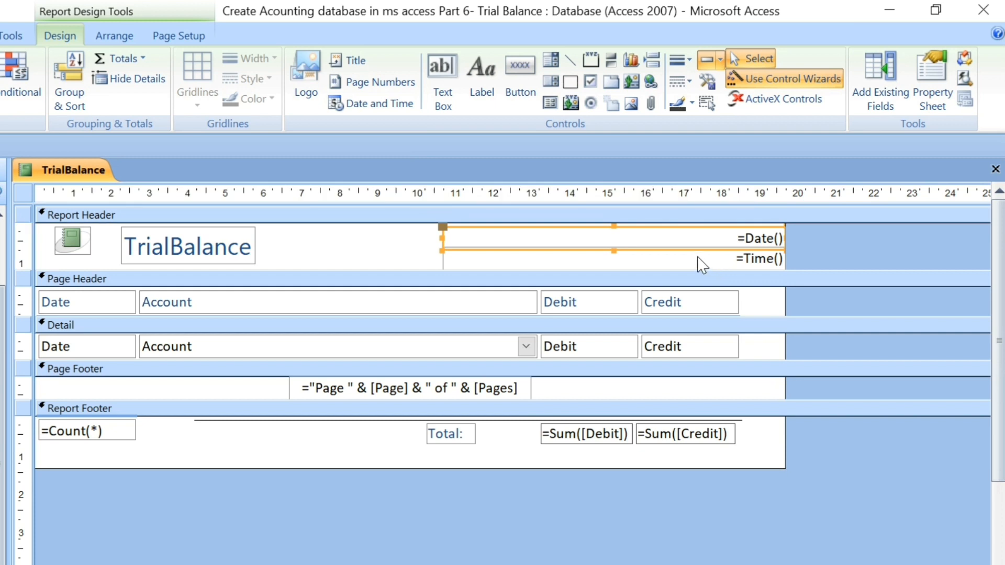
pyautogui.keyDown('shift'); pyautogui.click(702, 262); pyautogui.keyUp('shift')
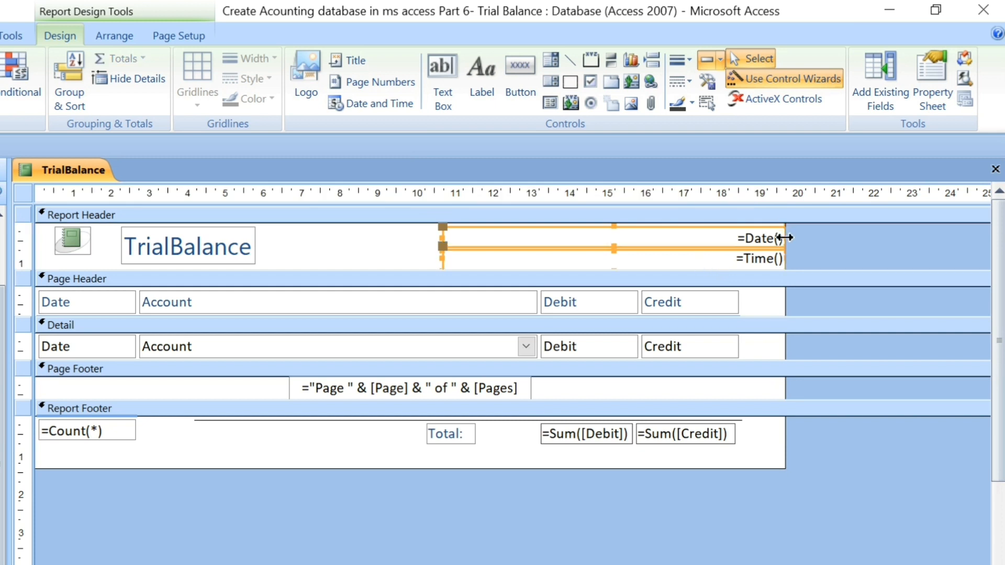
pyautogui.moveTo(784, 238); pyautogui.dragTo(741, 238)
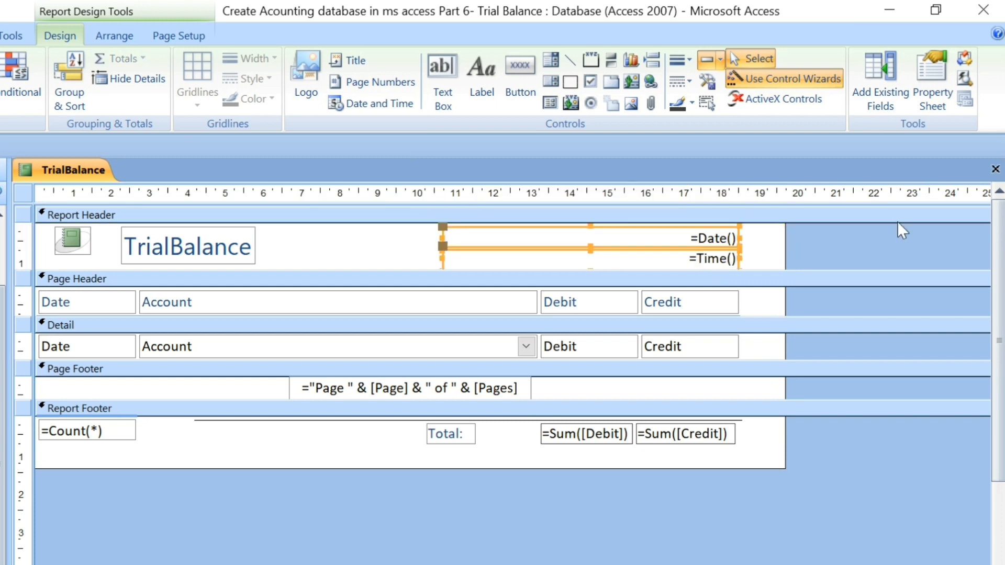
pyautogui.click(995, 169)
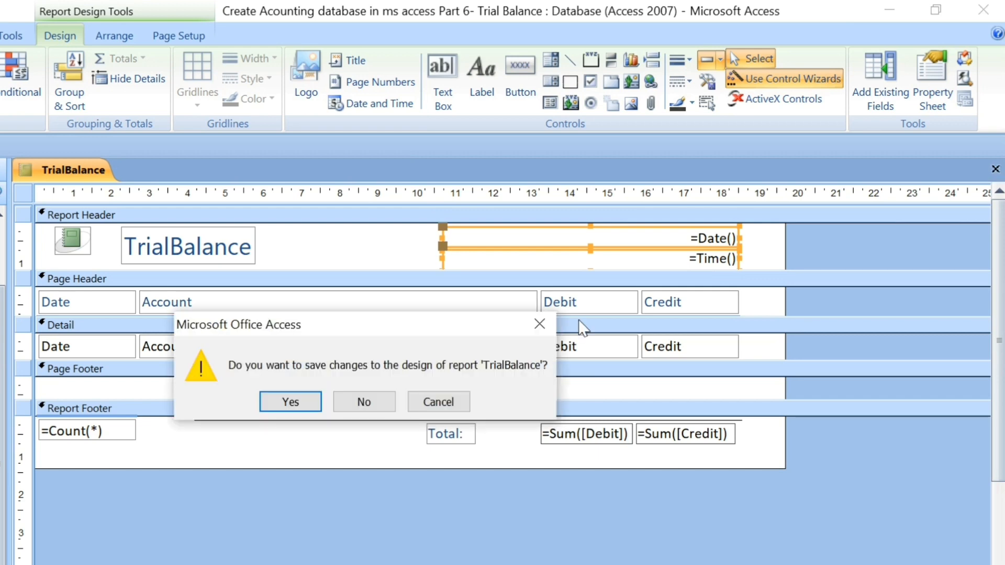
pyautogui.click(299, 403)
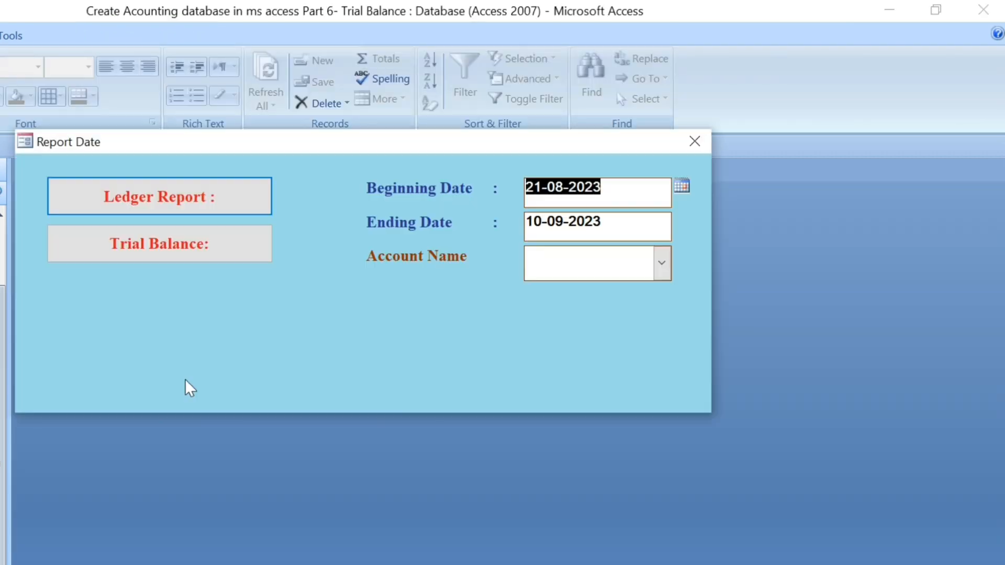